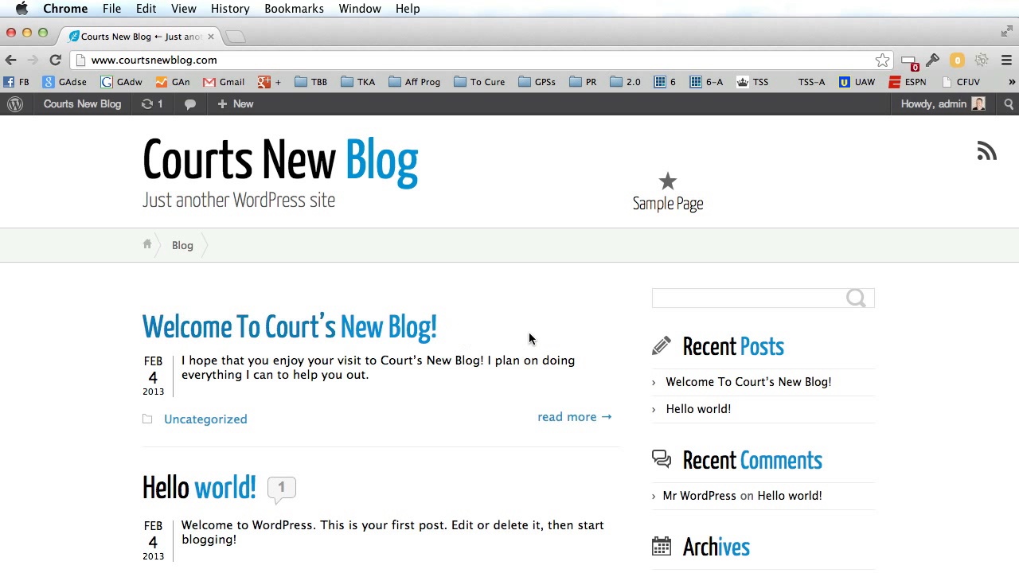
Scroll to the Meta widget, go to Site Admin, then log out of the admin account.
scroll(531, 332, "down", 3)
scroll(532, 338, "down", 2)
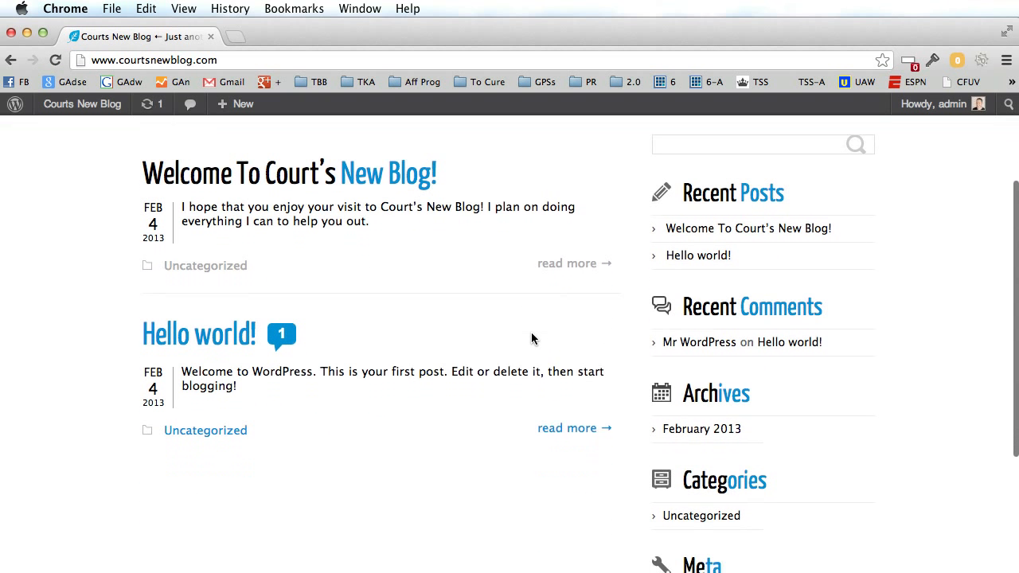
scroll(531, 338, "down", 4)
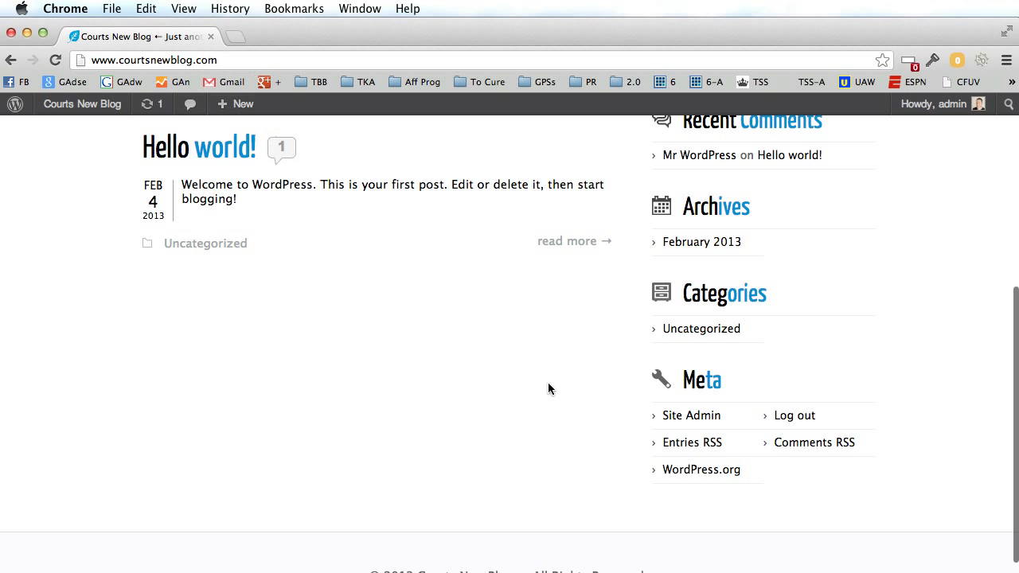
left_click(698, 423)
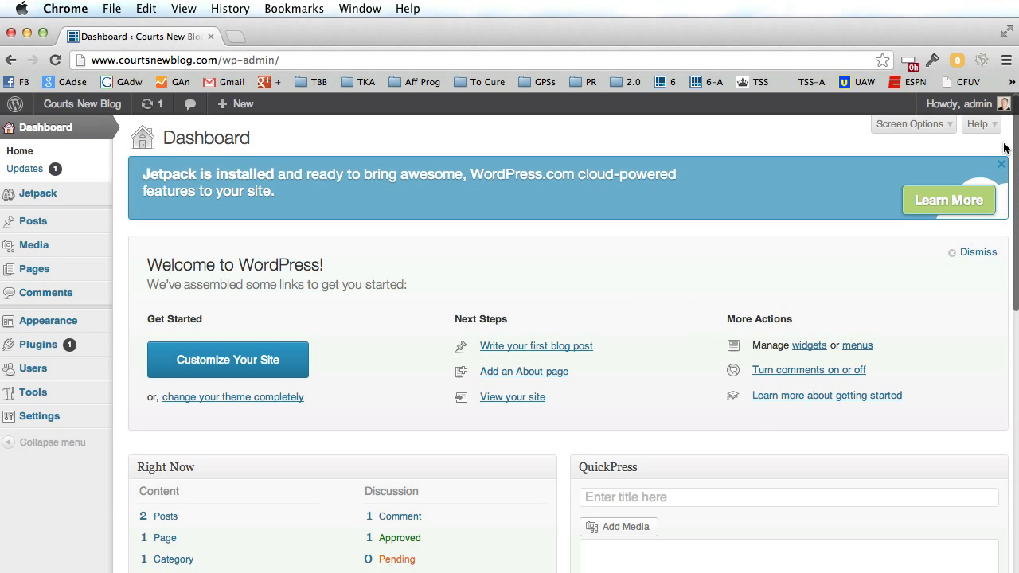
left_click(975, 107)
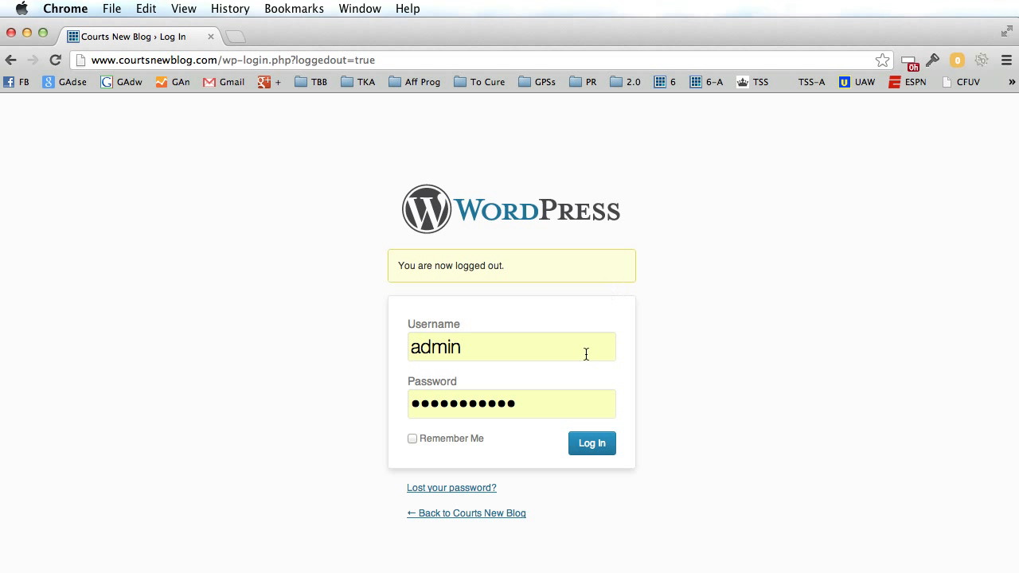
double_click(470, 348)
left_click_drag(533, 407, 394, 404)
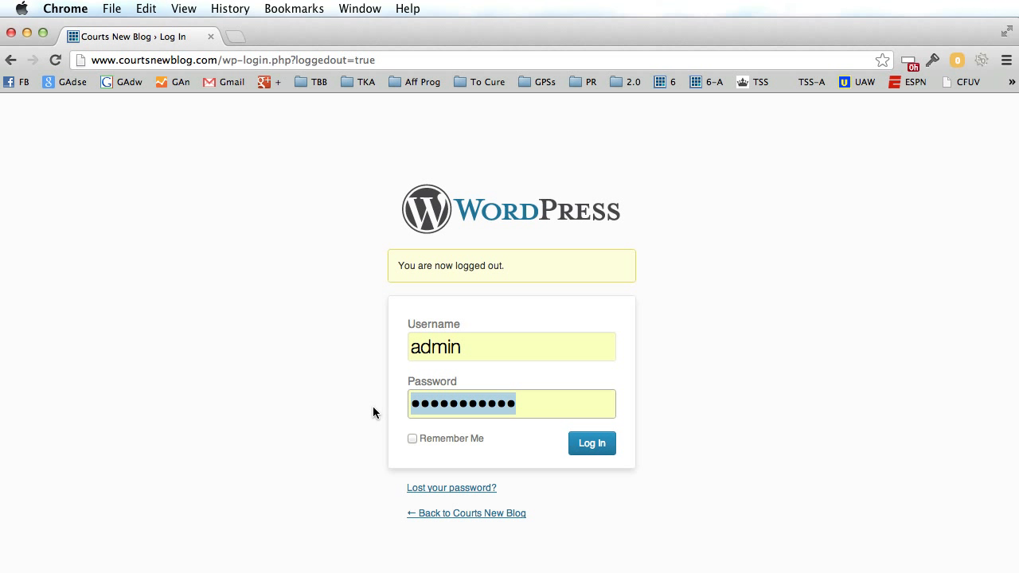
left_click(373, 406)
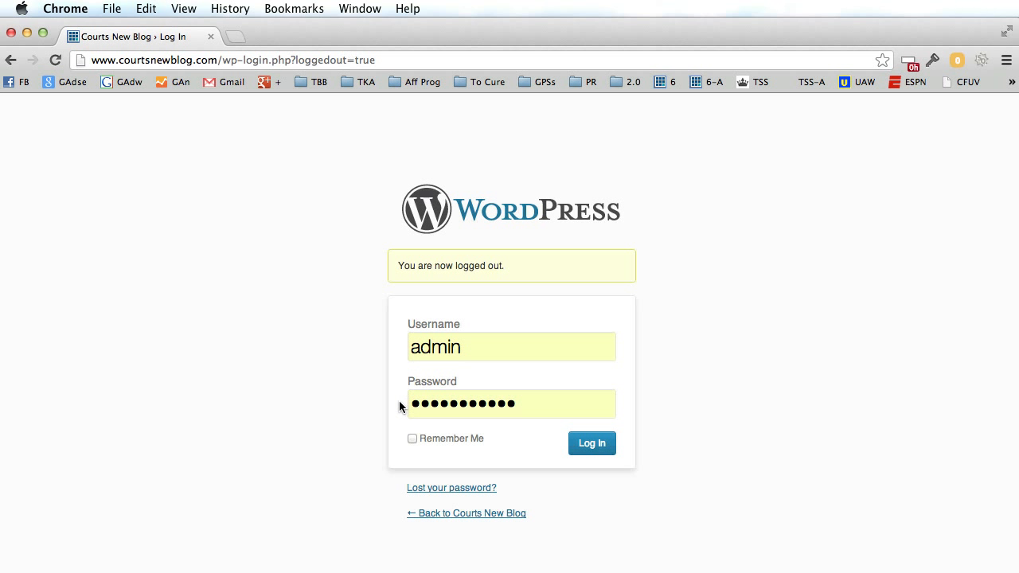
left_click(561, 404)
left_click(425, 442)
left_click(591, 445)
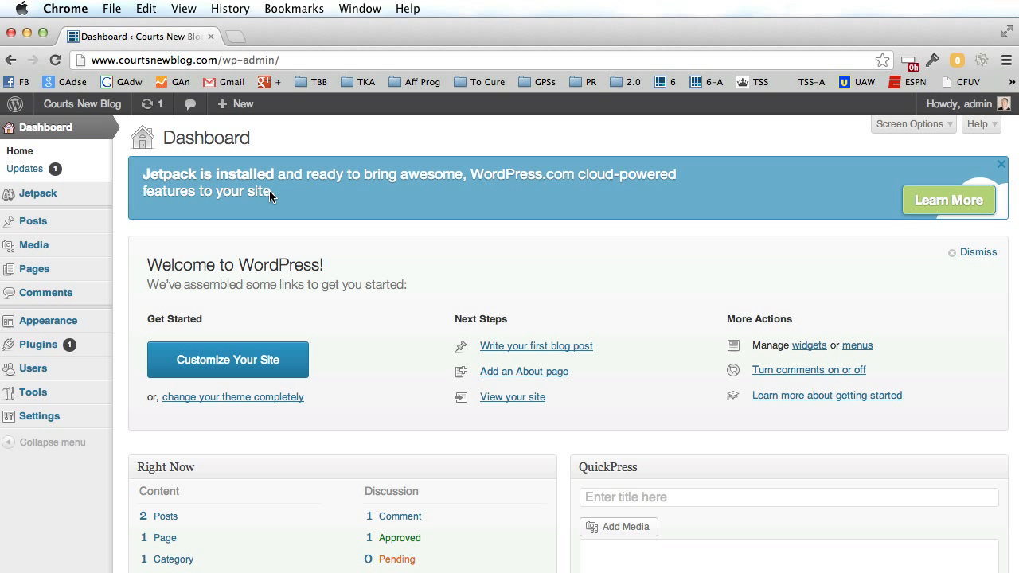
Open the public blog in a new browser tab, view it, then return to the Dashboard.
left_click_drag(91, 62, 310, 61)
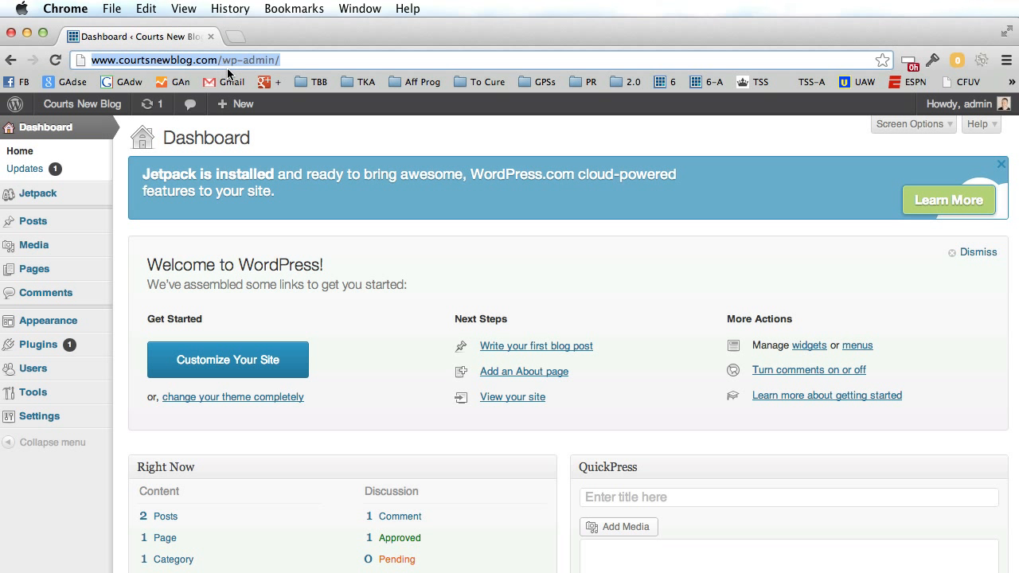
left_click(296, 60)
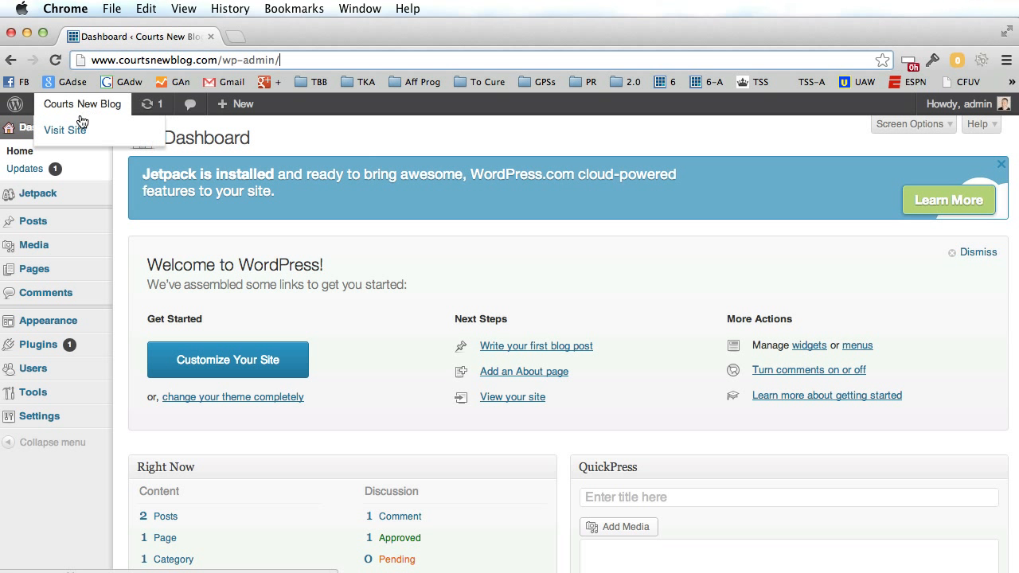
left_click(75, 129, "super")
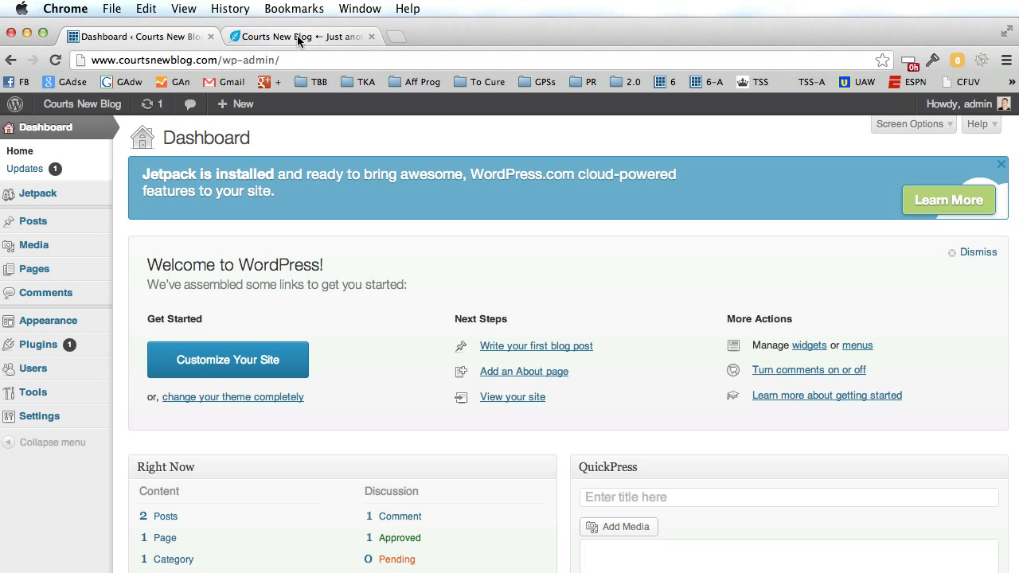
left_click(298, 38)
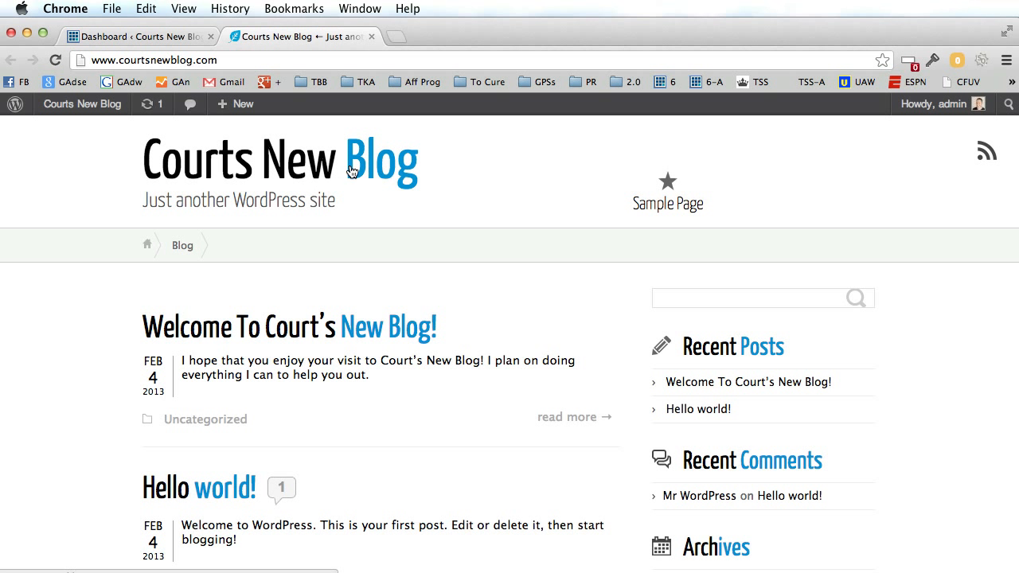
left_click(143, 38)
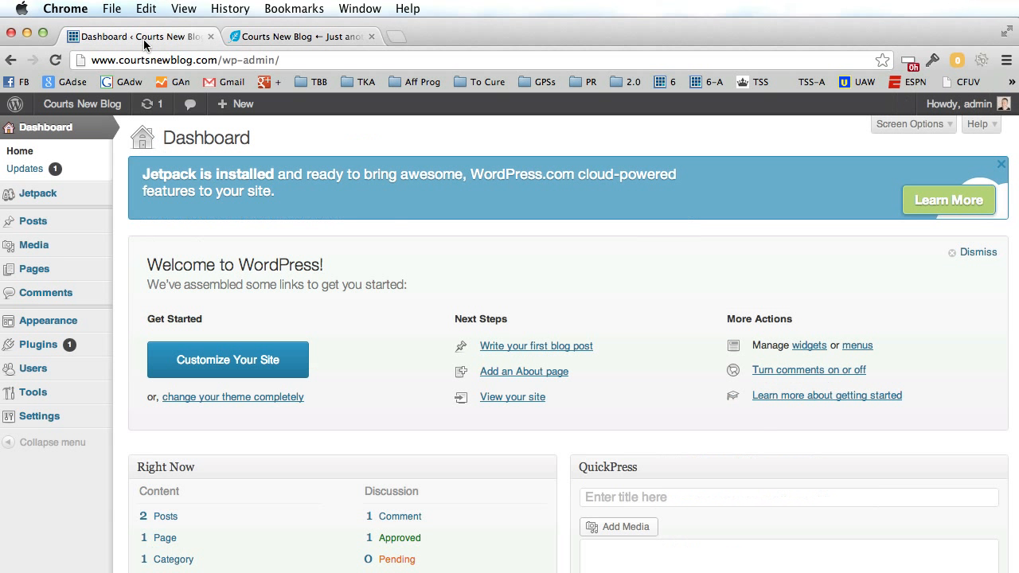
left_click(49, 421)
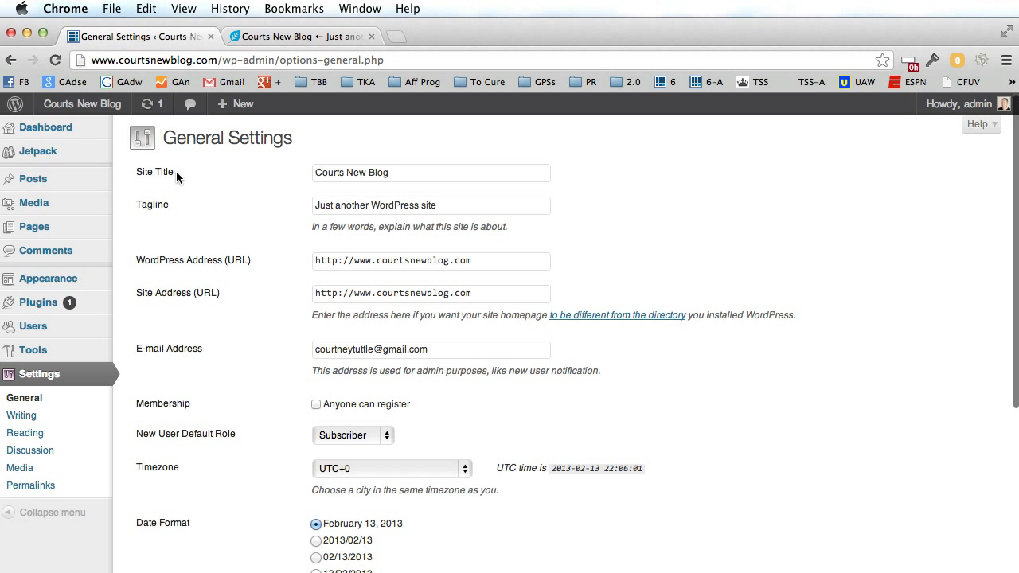
Insert 'Awesome' into the site title, set tagline 'Teaching people to use WordPress', and save.
left_click_drag(405, 173, 294, 174)
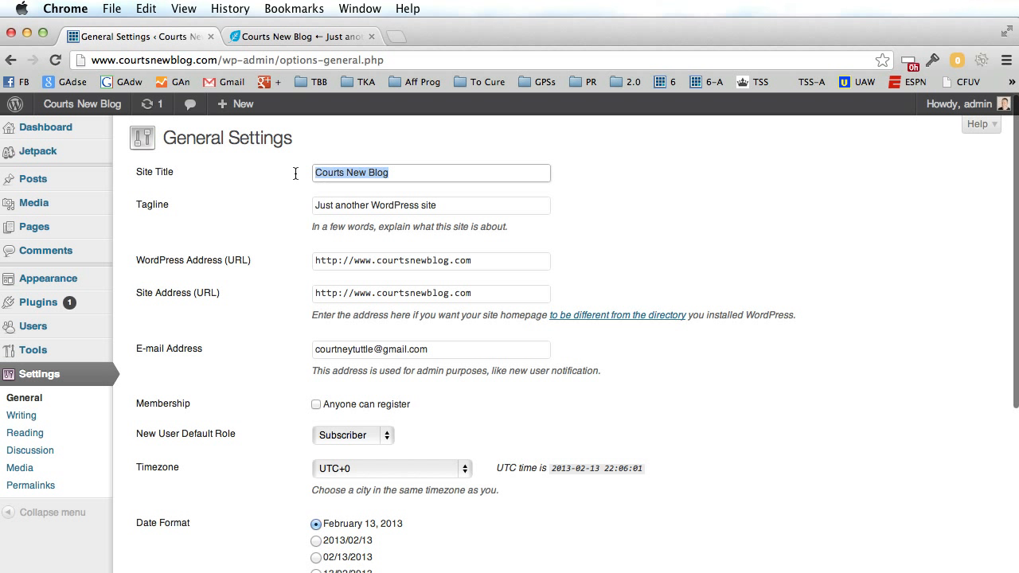
left_click(348, 175)
type("Awesome")
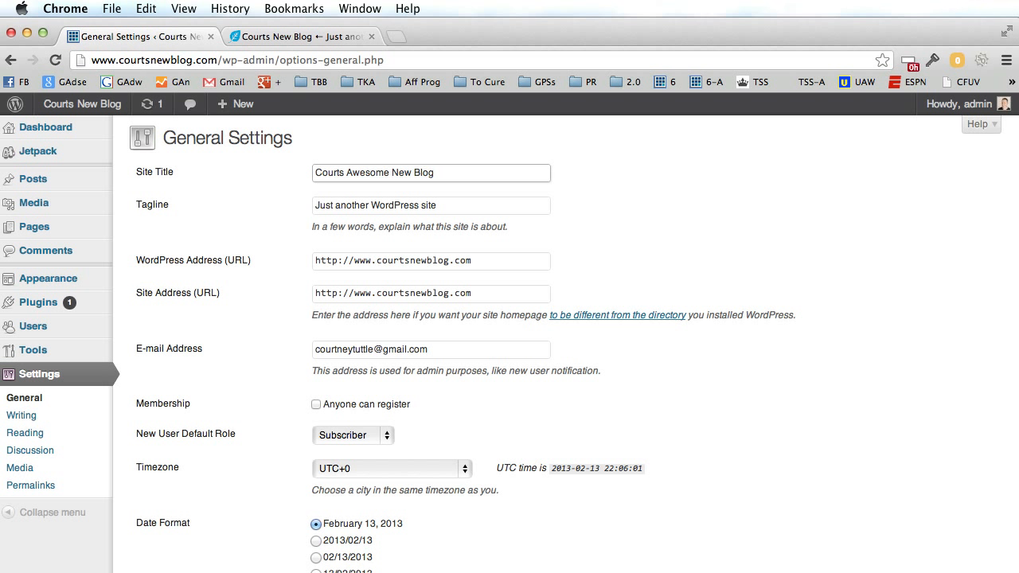
left_click(442, 175)
left_click_drag(471, 206, 292, 211)
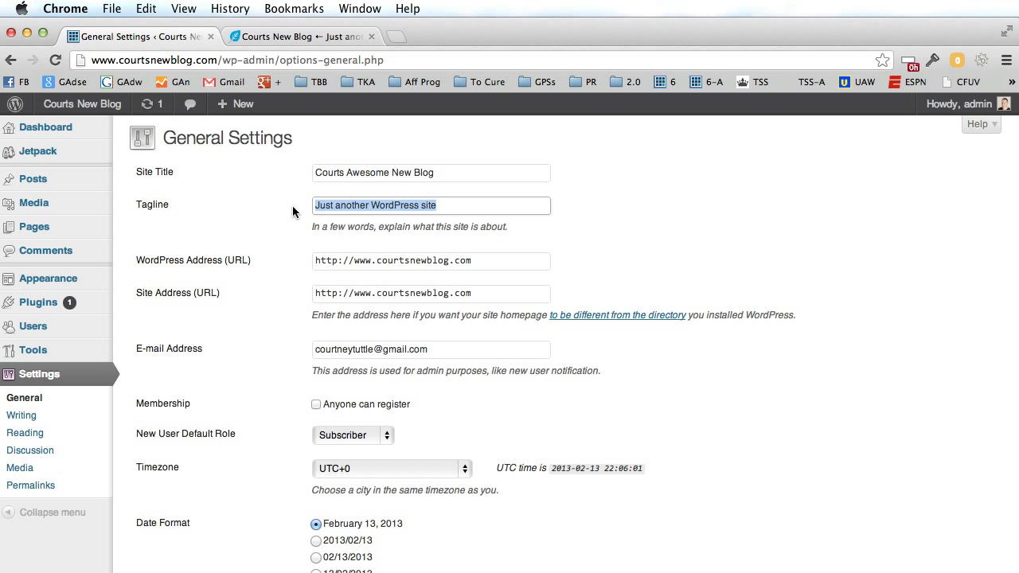
type("Teaching")
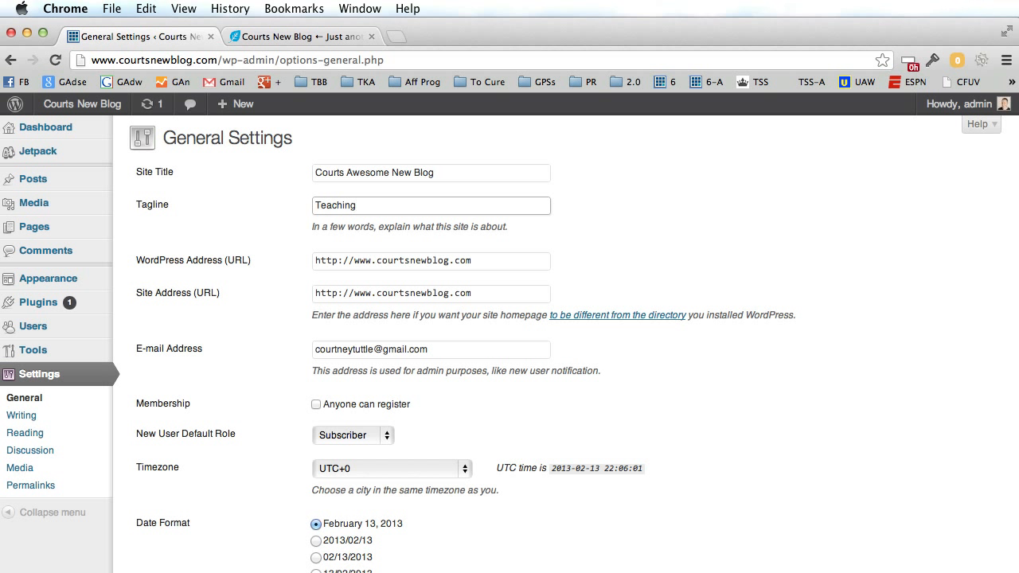
type(" people to use WordPress")
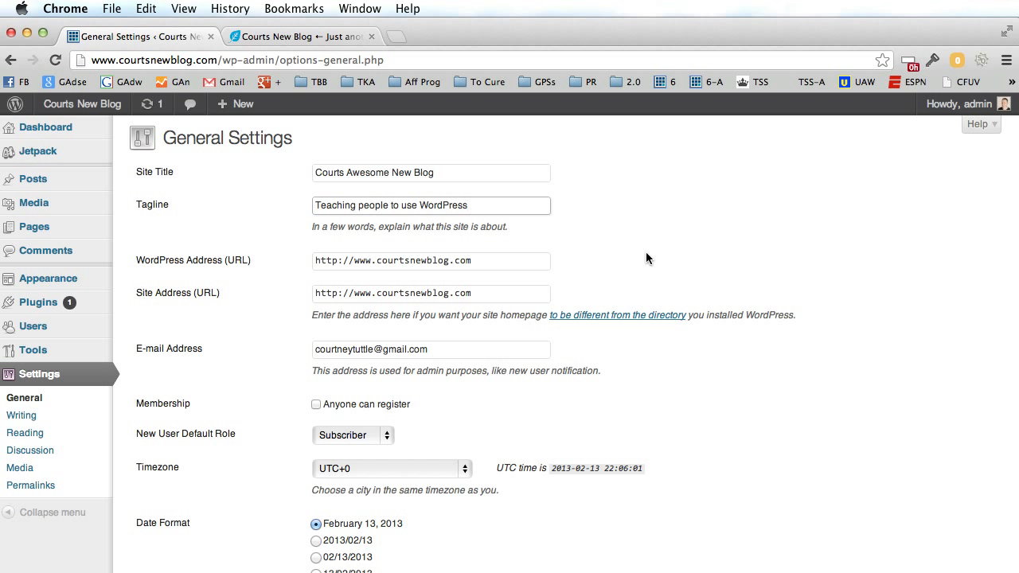
scroll(739, 265, "down", 1)
scroll(740, 271, "down", 6)
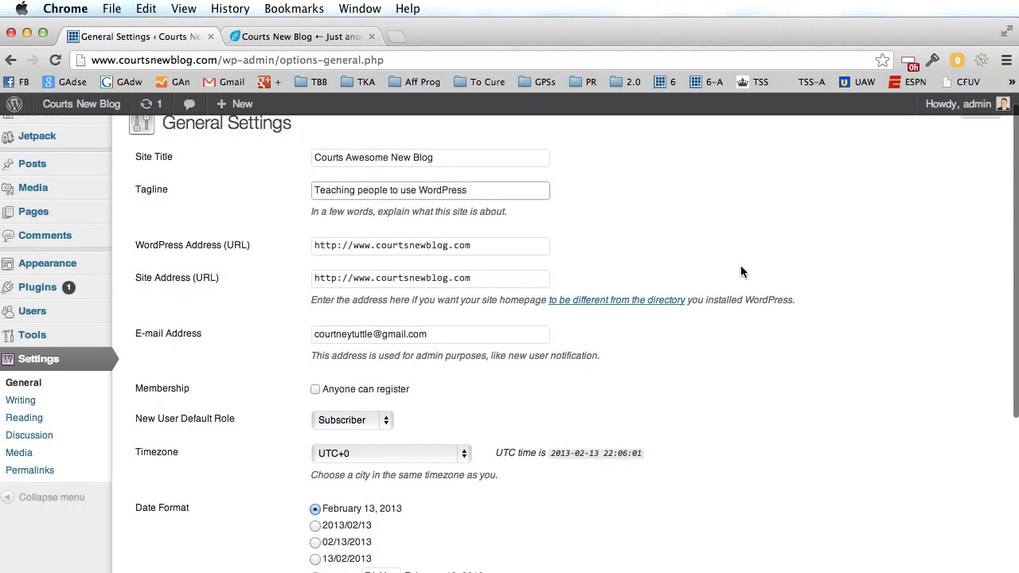
left_click(191, 506)
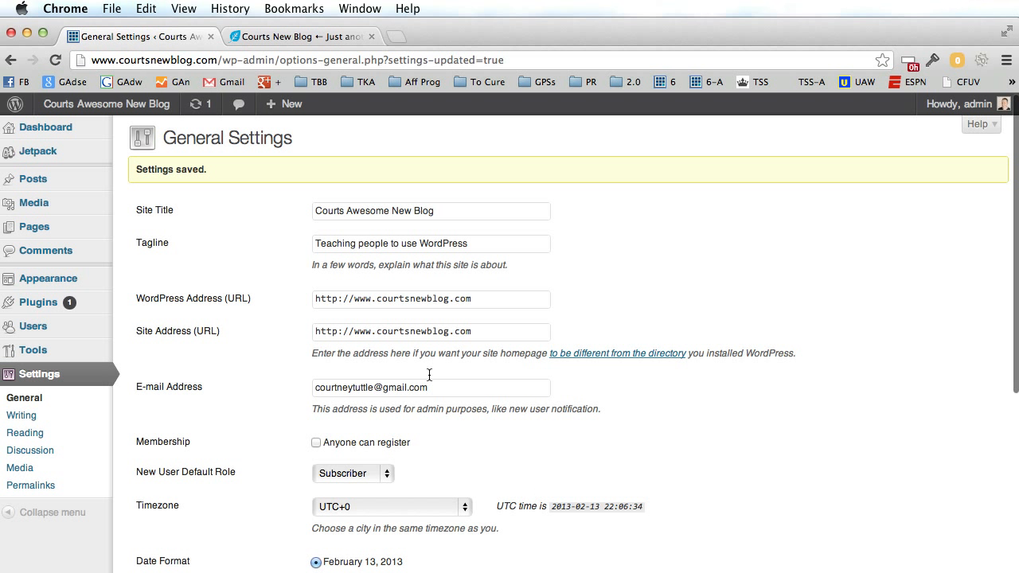
left_click(303, 35)
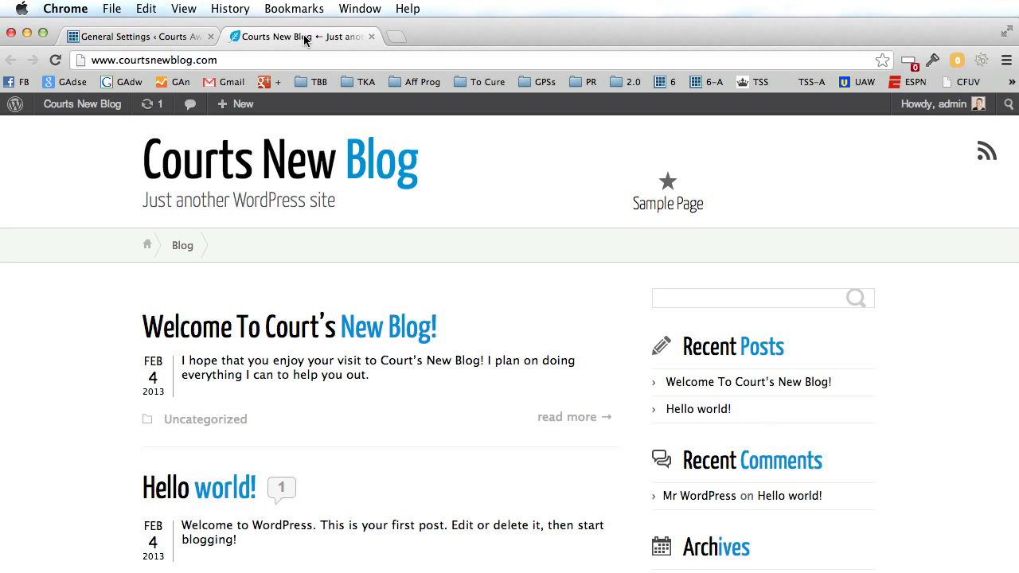
Reload the blog, then delete 'Awesome' from the site title and save the settings.
left_click(57, 59)
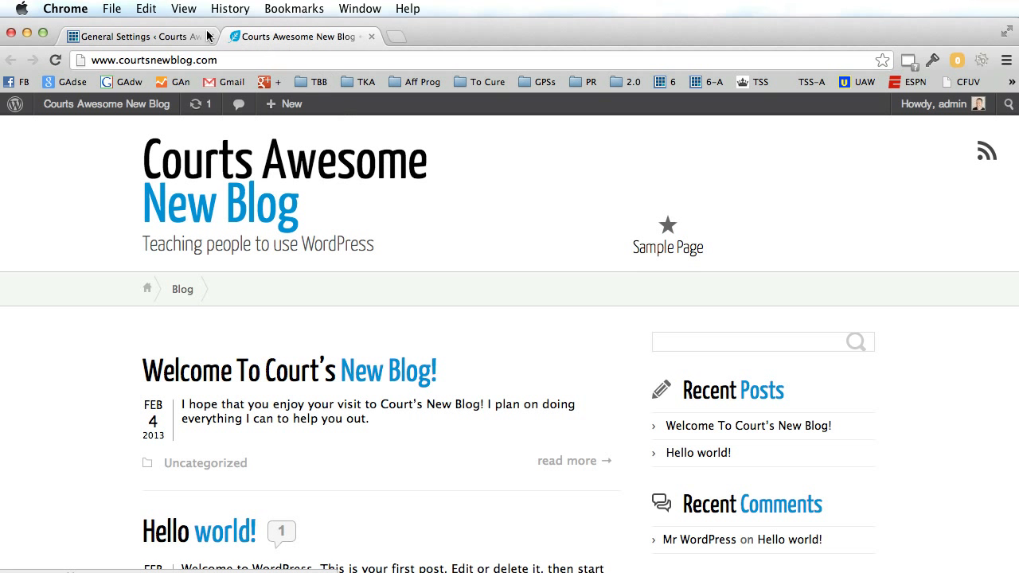
left_click(167, 36)
left_click_drag(391, 213, 346, 214)
key("BackSpace")
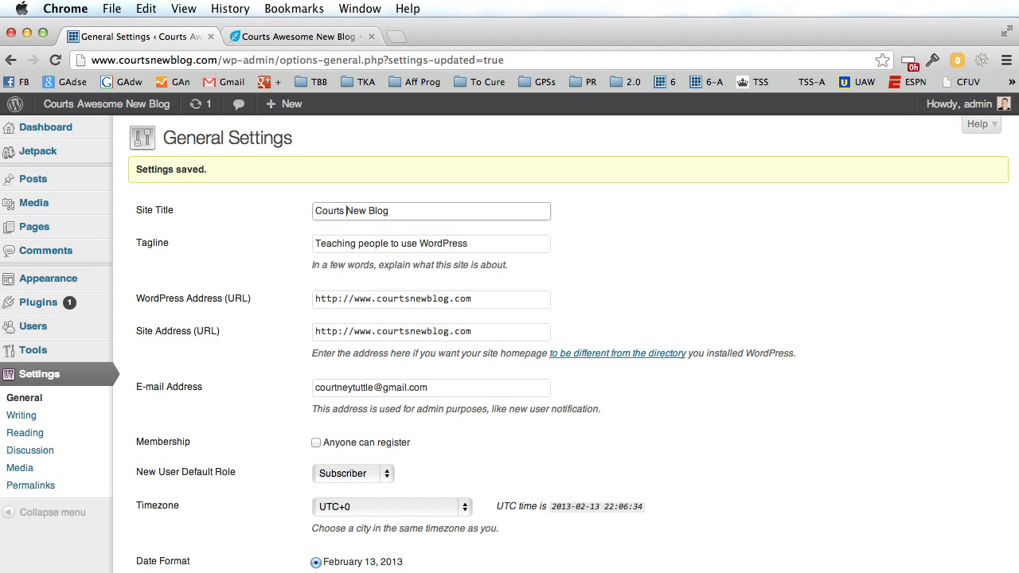
left_click(765, 253)
scroll(716, 334, "down", 5)
left_click(172, 503)
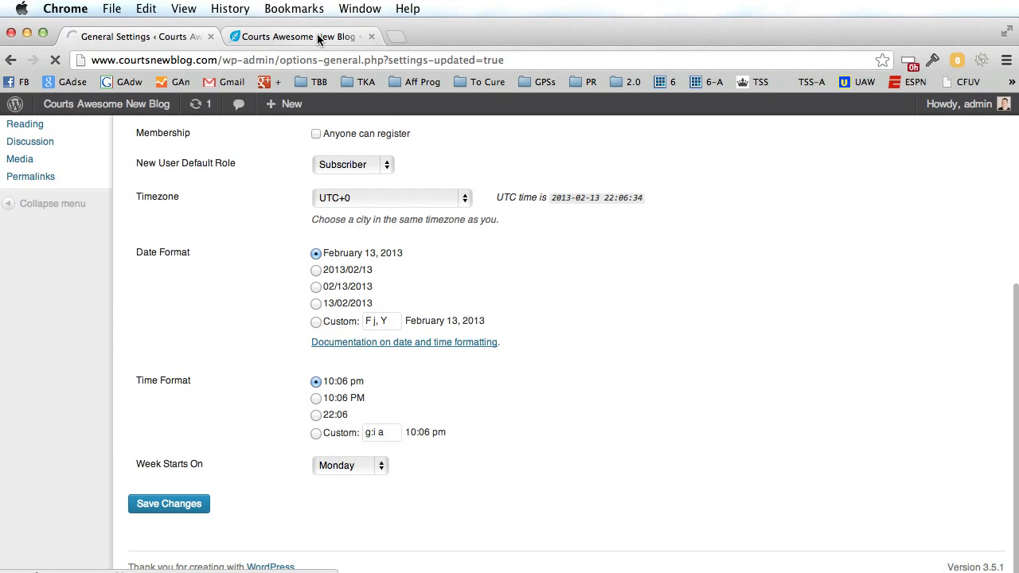
Reload the blog to confirm the title 'Courts New Blog', then start a new post.
left_click(318, 37)
left_click(55, 60)
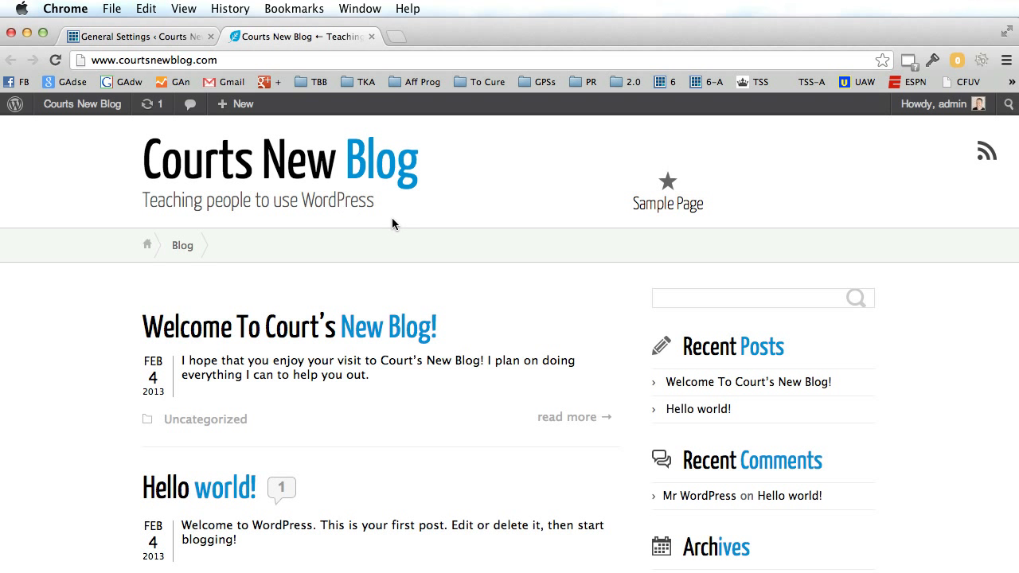
left_click(159, 37)
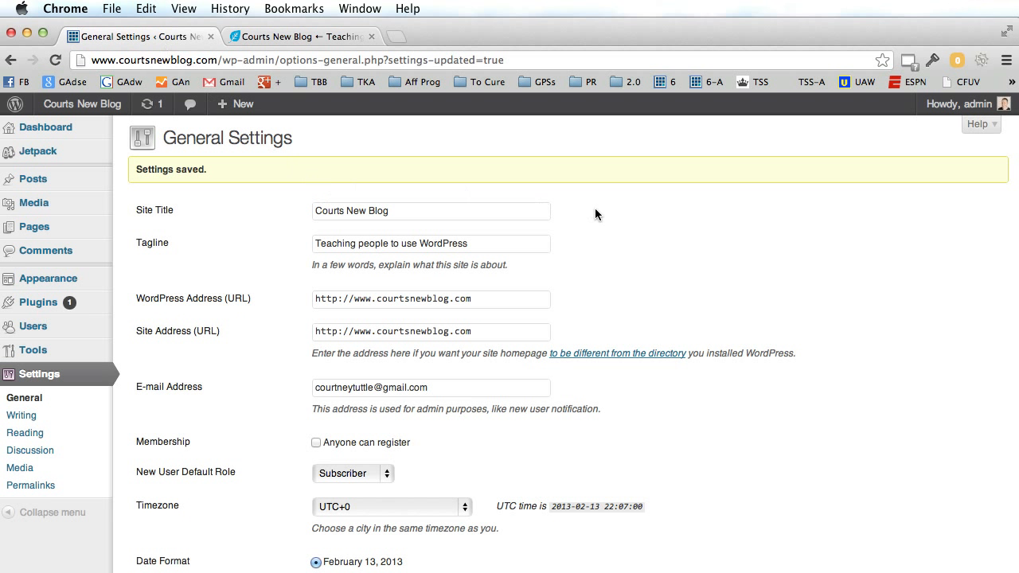
left_click(302, 36)
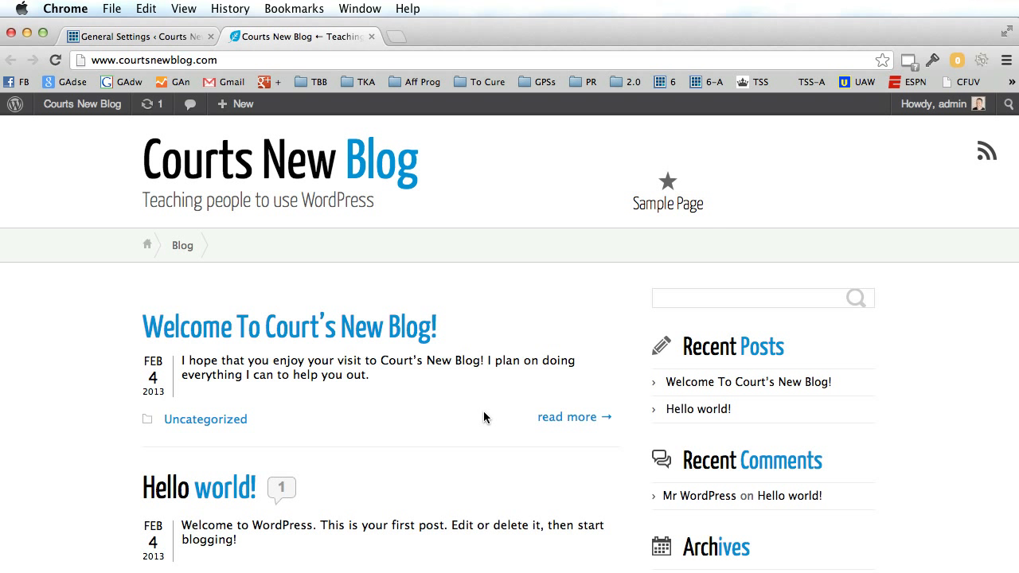
left_click(139, 36)
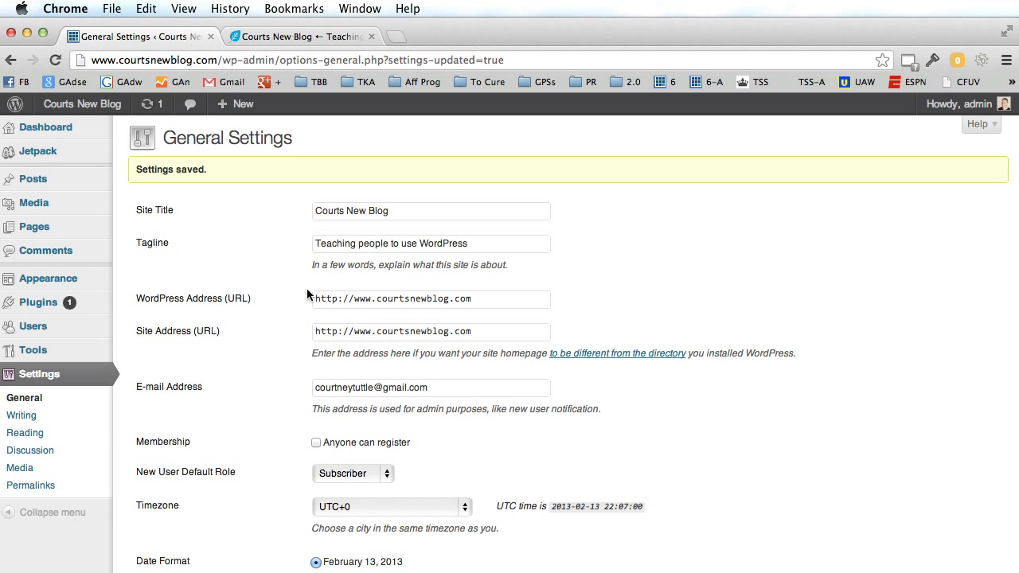
mouse_move(56, 186)
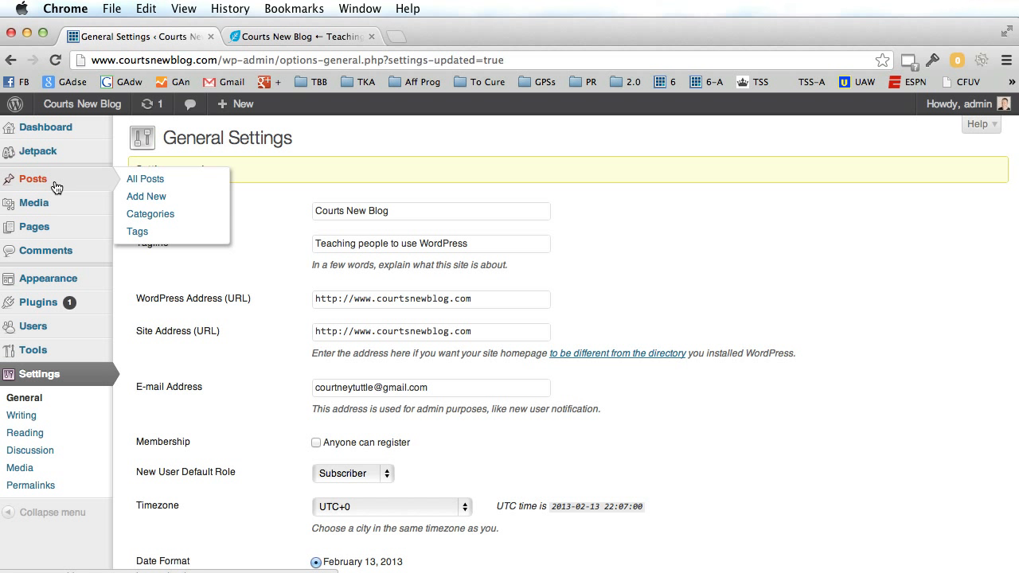
left_click(151, 203)
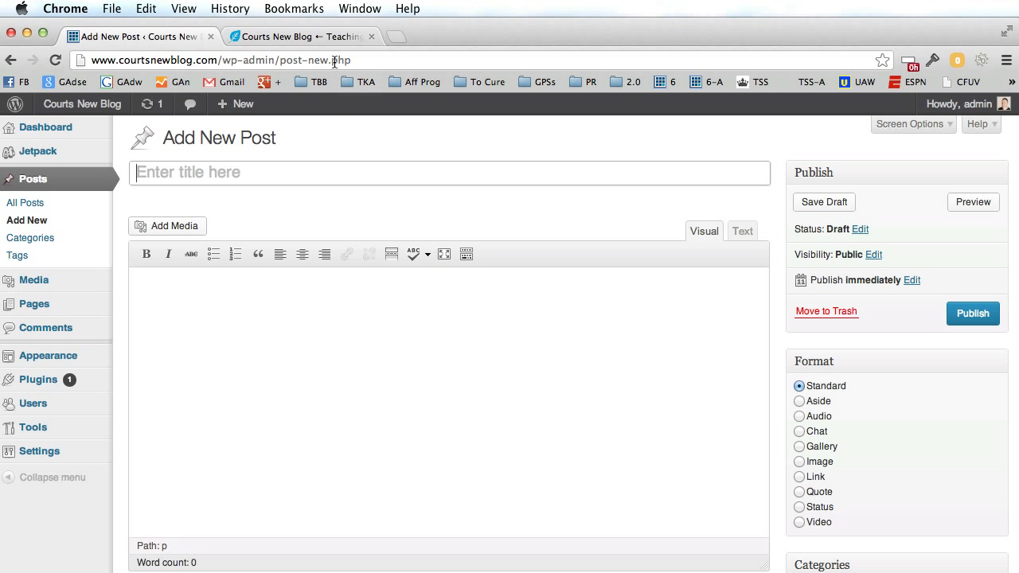
Title the post 'WordPress Is Awesome' and write 'I'm really loving WordPress, WordPress is amazing.'.
left_click(326, 37)
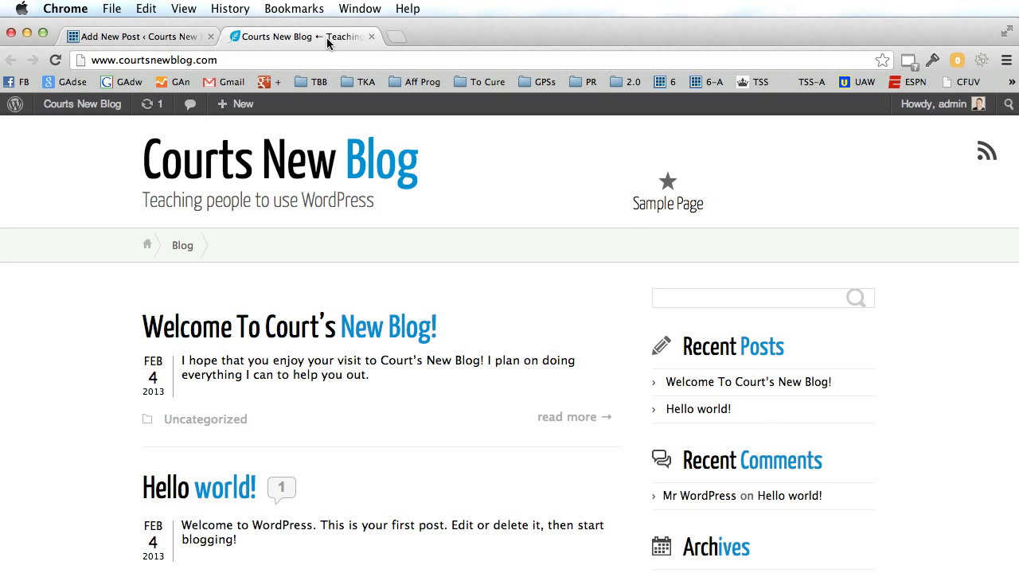
left_click(141, 37)
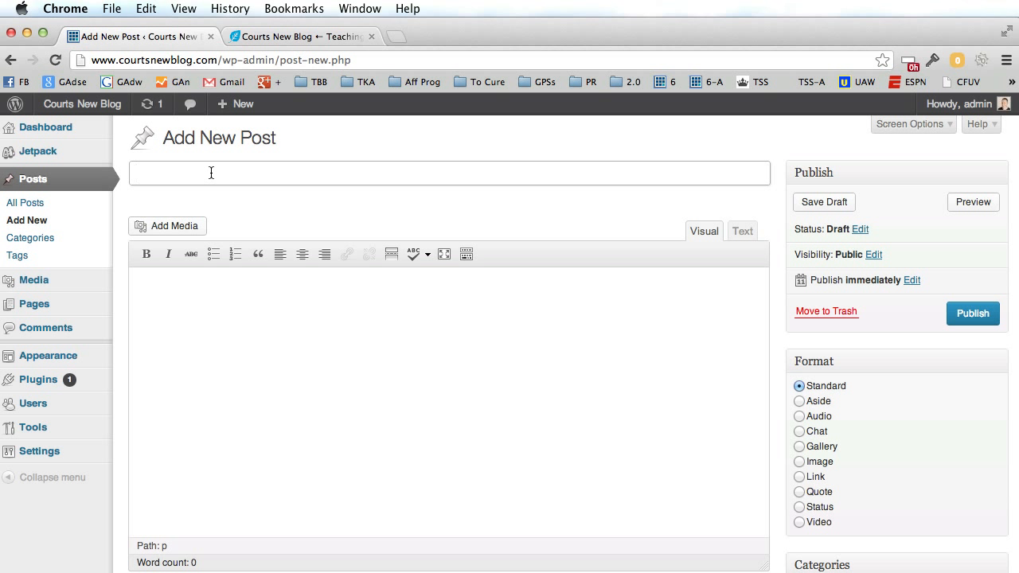
type("WordPress Is Awesome")
left_click_drag(321, 171, 133, 174)
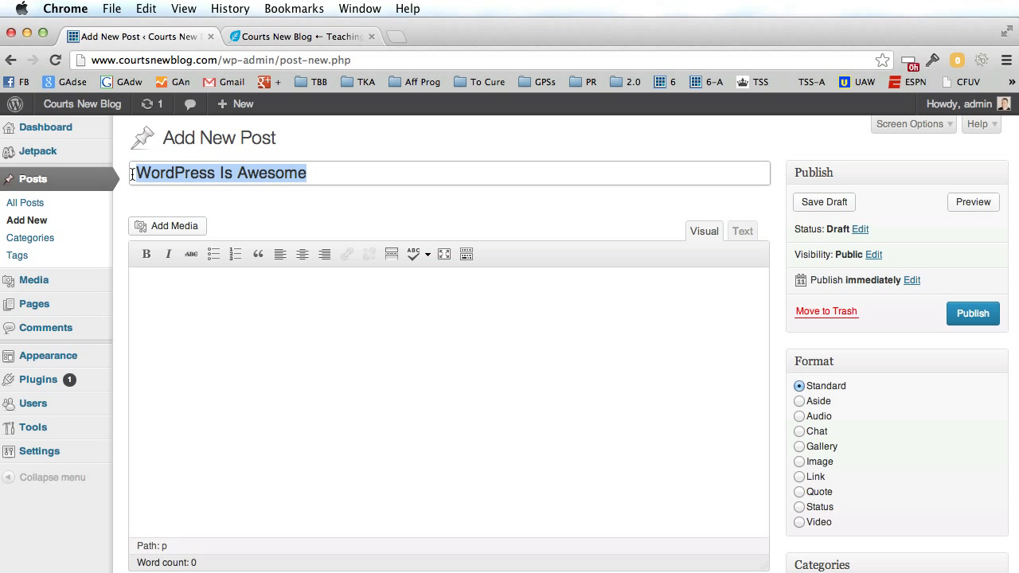
left_click(224, 315)
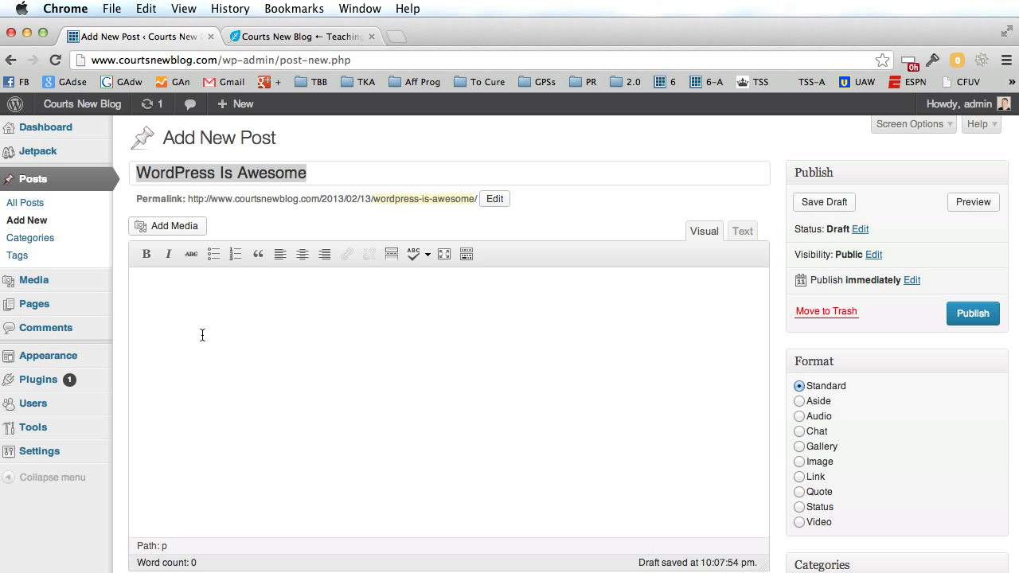
type("I'm really loving WordPress, WordPress is amazing.")
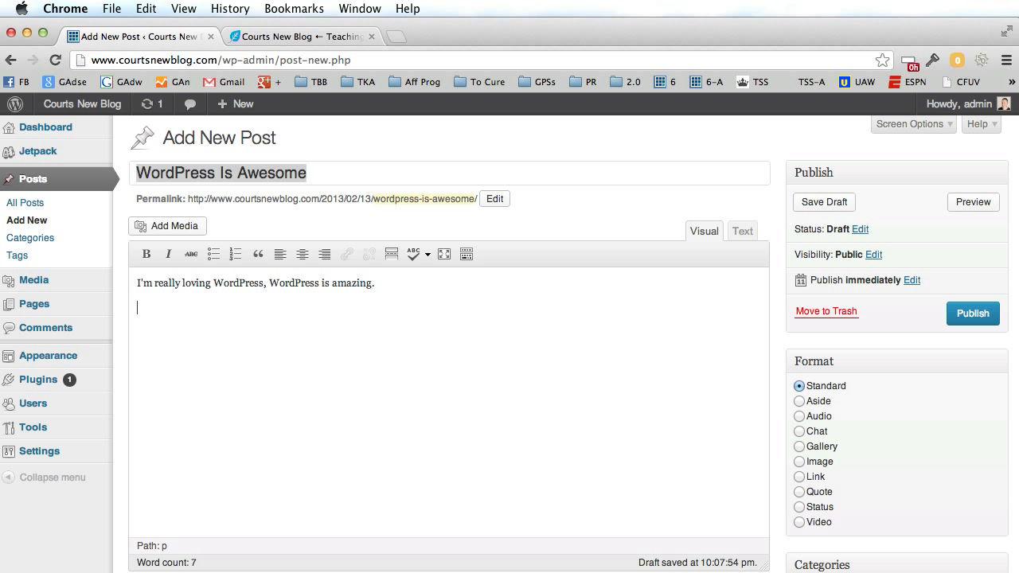
Add a bulleted list: 'WordPress does so many things' and 'And I really do love it'.
left_click(214, 254)
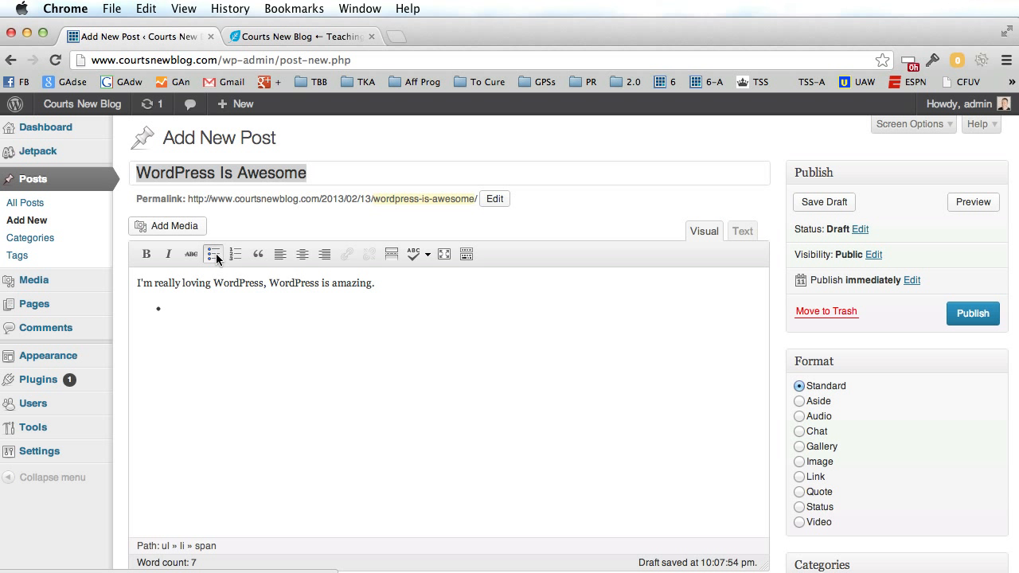
type("WordPress does so many things")
key("Return")
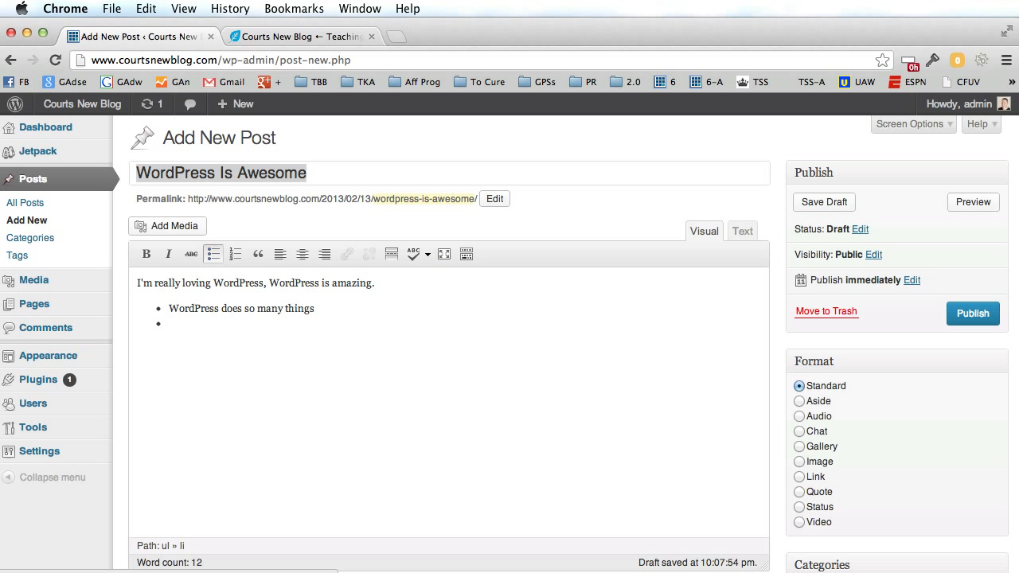
type("And I really do love it")
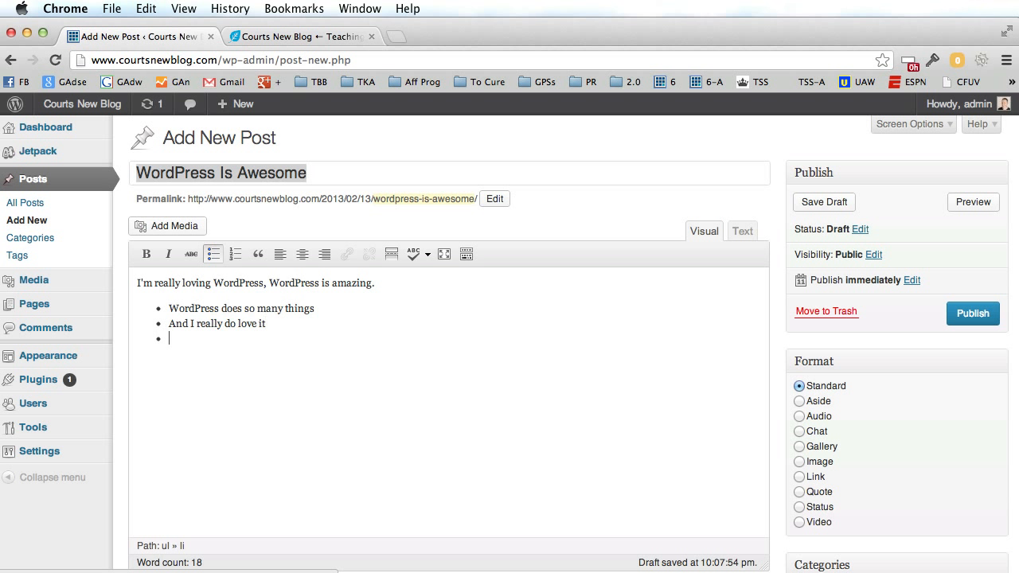
key("Return")
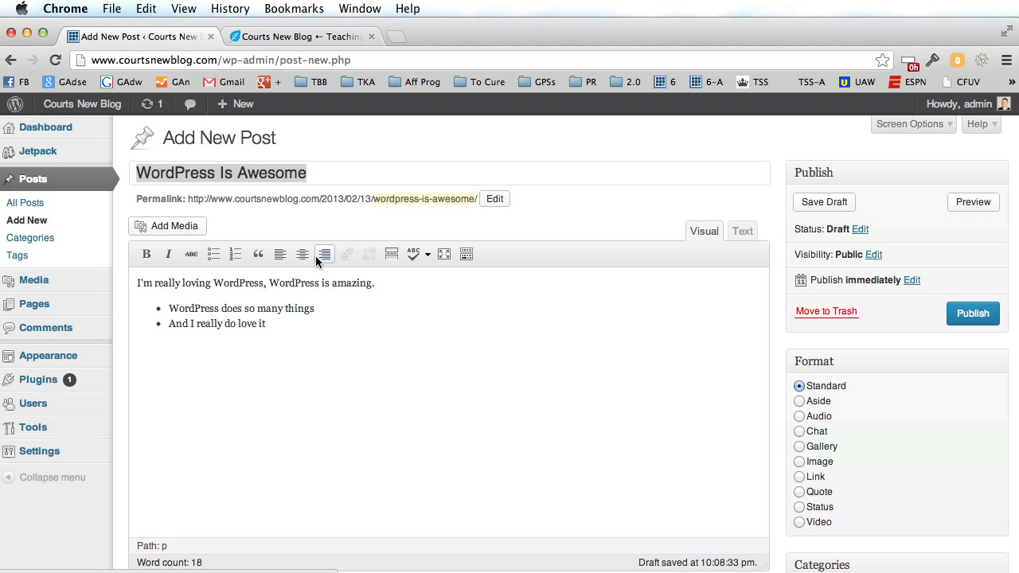
Show the Kitchen Sink row and look at the Format and text colour options.
left_click(467, 254)
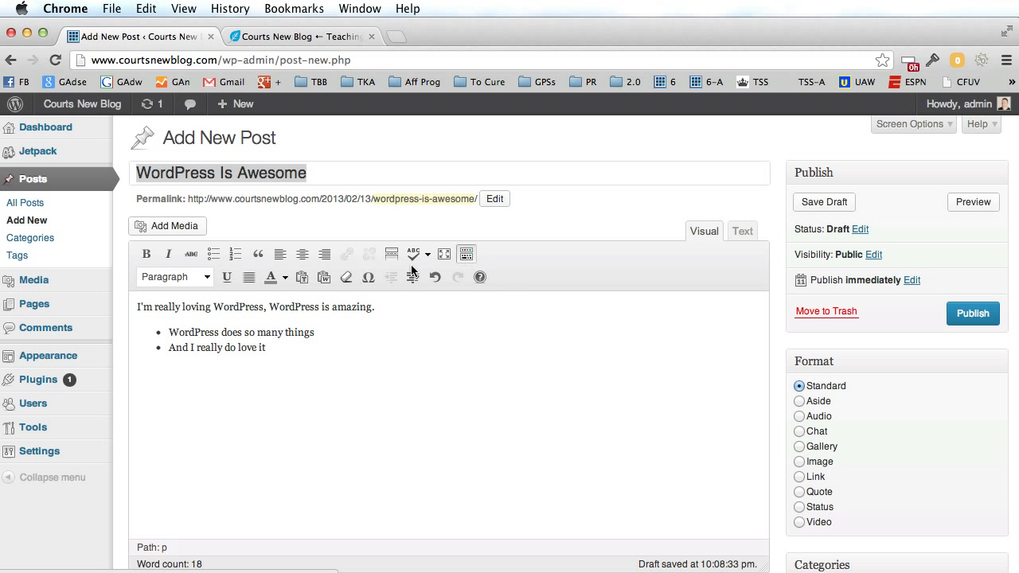
left_click(182, 277)
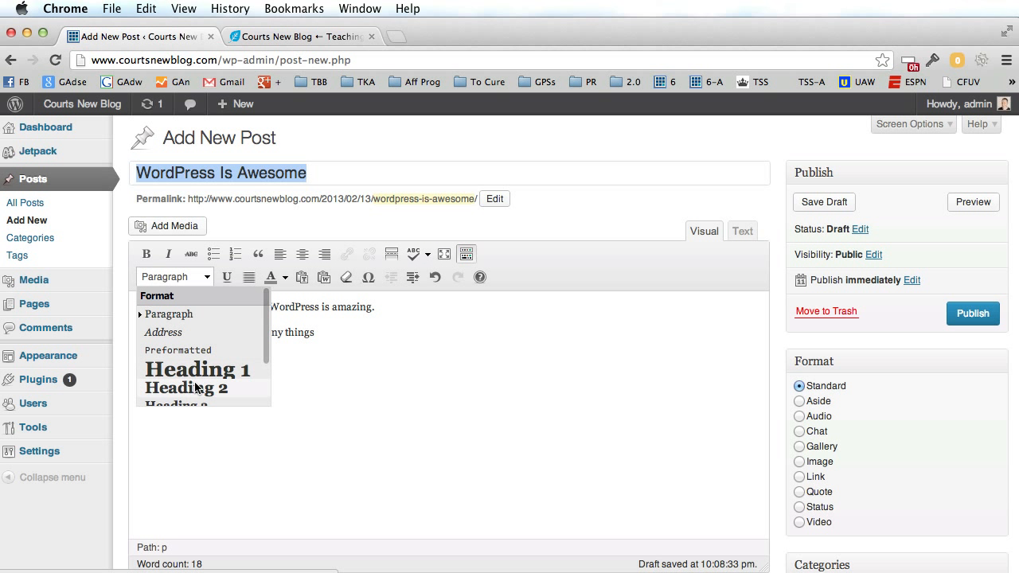
left_click(412, 380)
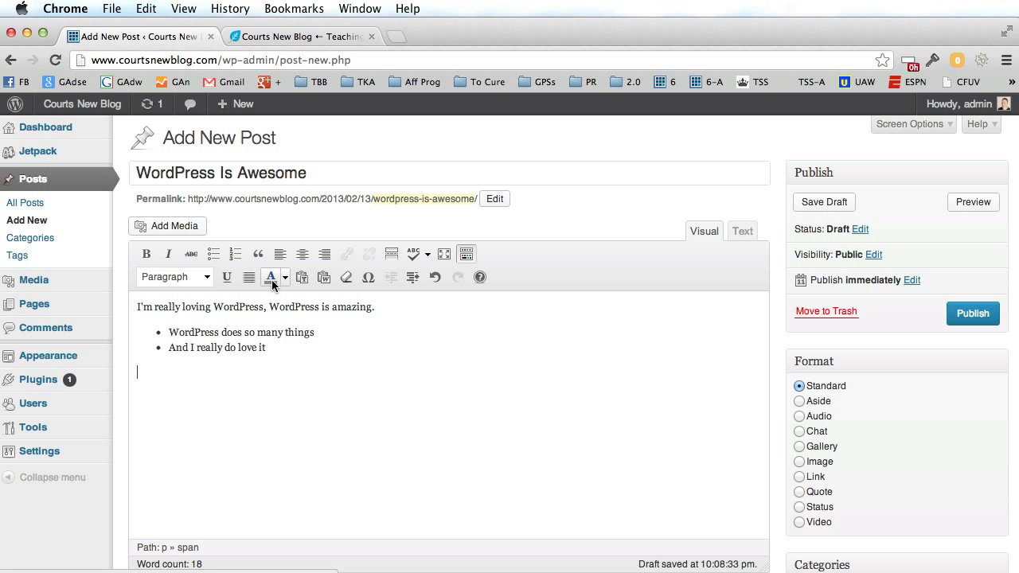
left_click(285, 277)
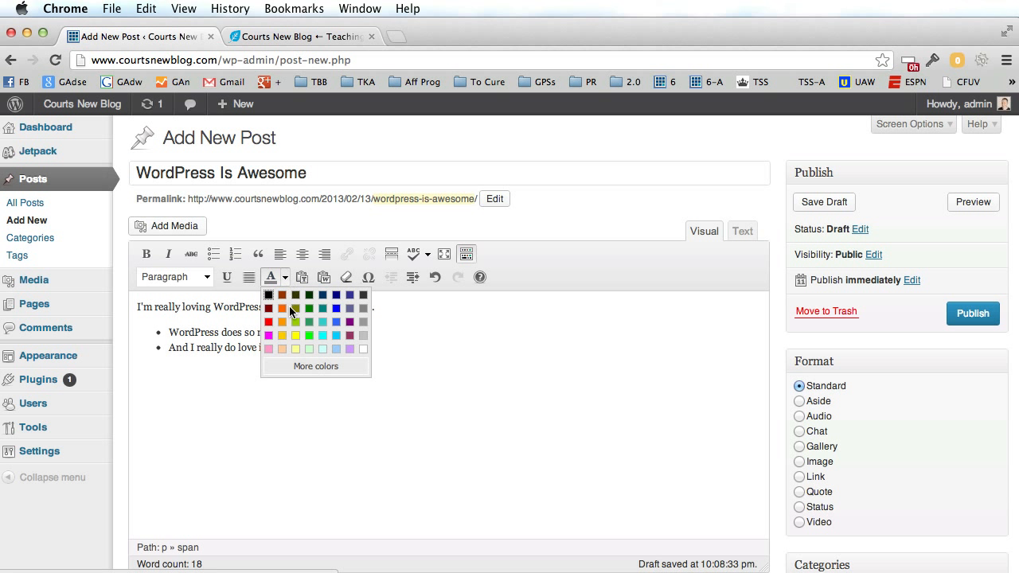
left_click(478, 342)
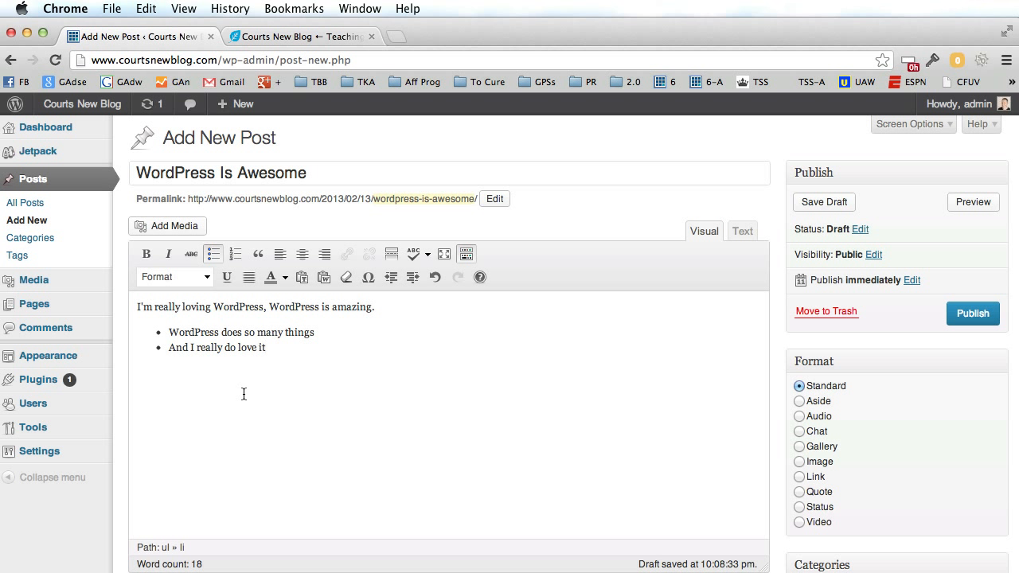
Upload 300-9-ripped.jpg from Dropbox > Self-Portraits through Add Media.
left_click(175, 226)
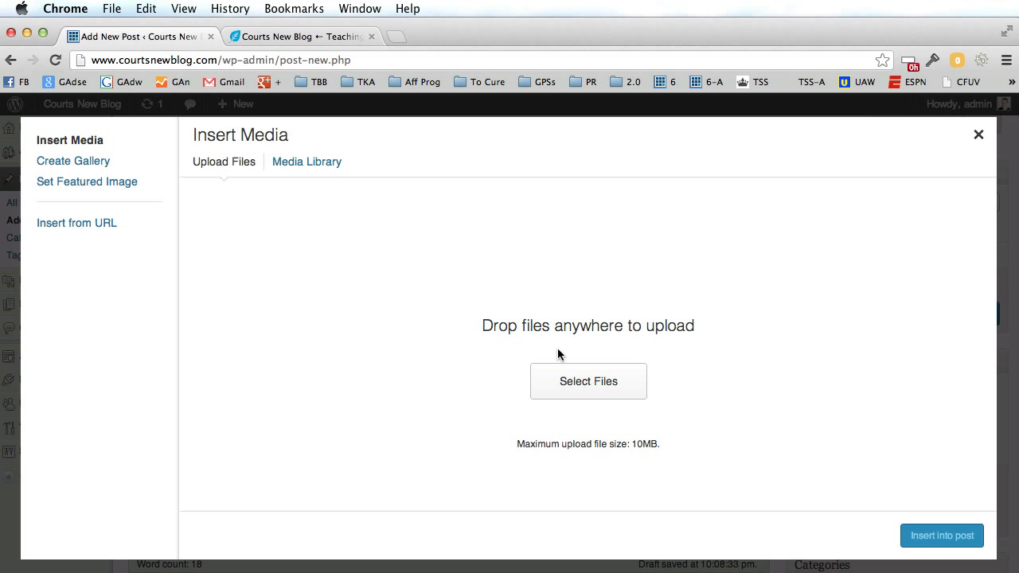
left_click(578, 383)
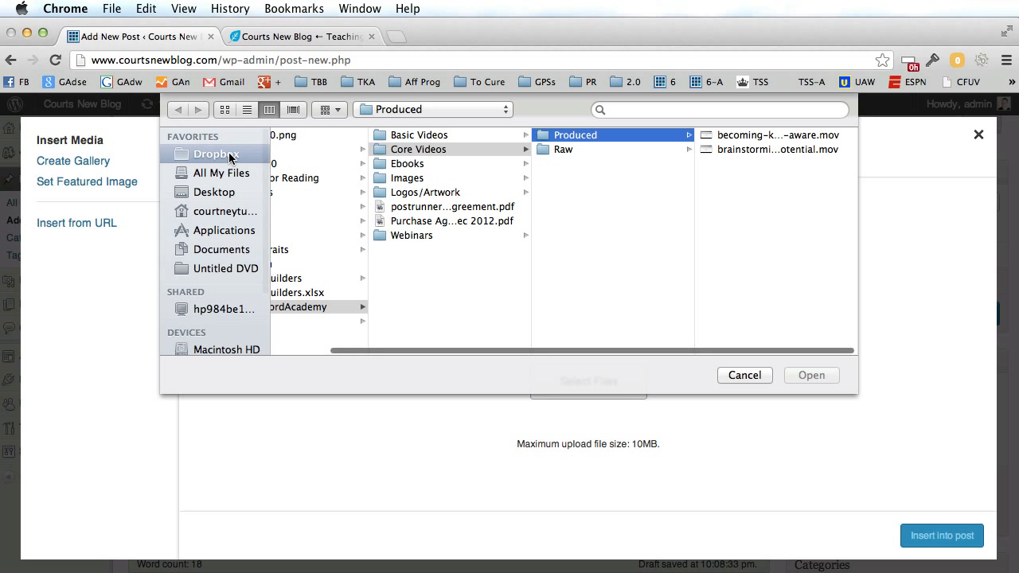
left_click(229, 156)
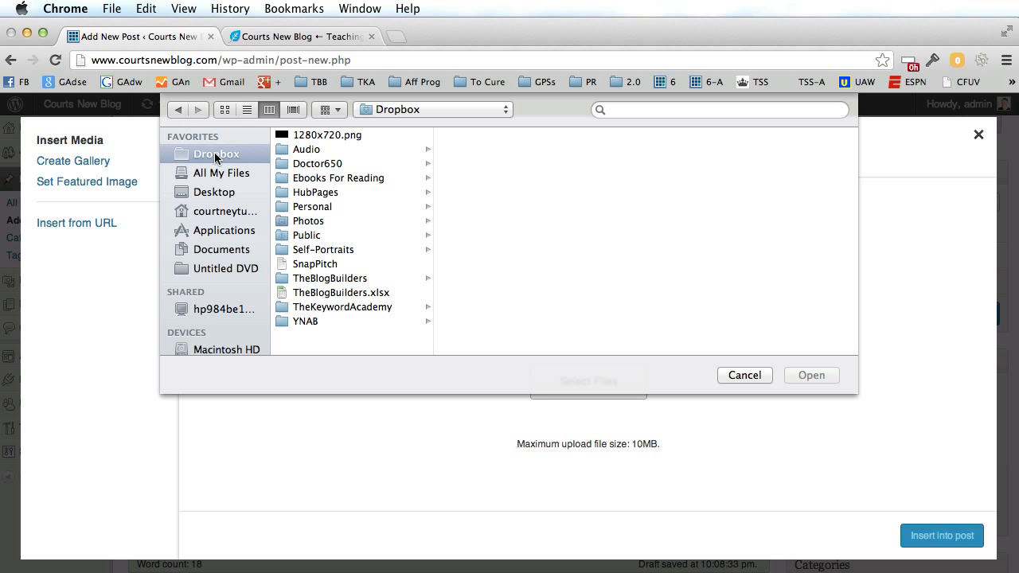
left_click(329, 252)
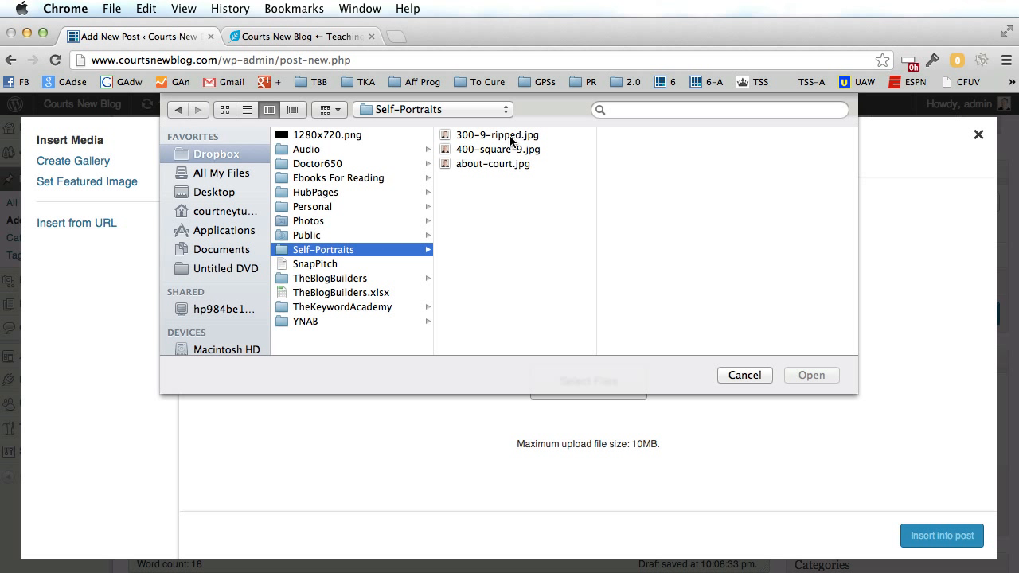
left_click(511, 139)
left_click(800, 377)
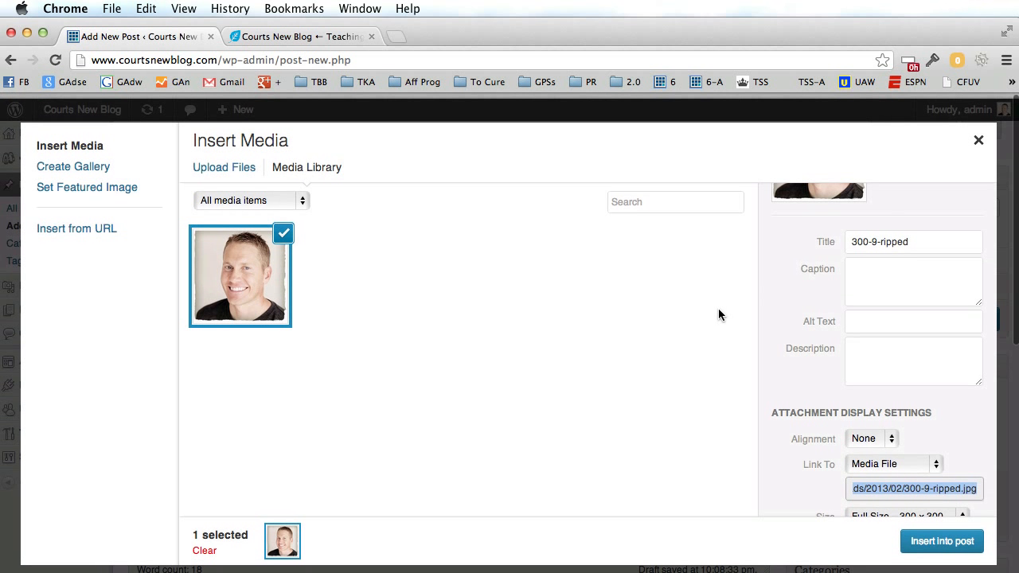
Set the photo's title and alt text to the person's name; description 'This is a guy who really loves WordPress'.
left_click_drag(938, 243, 814, 241)
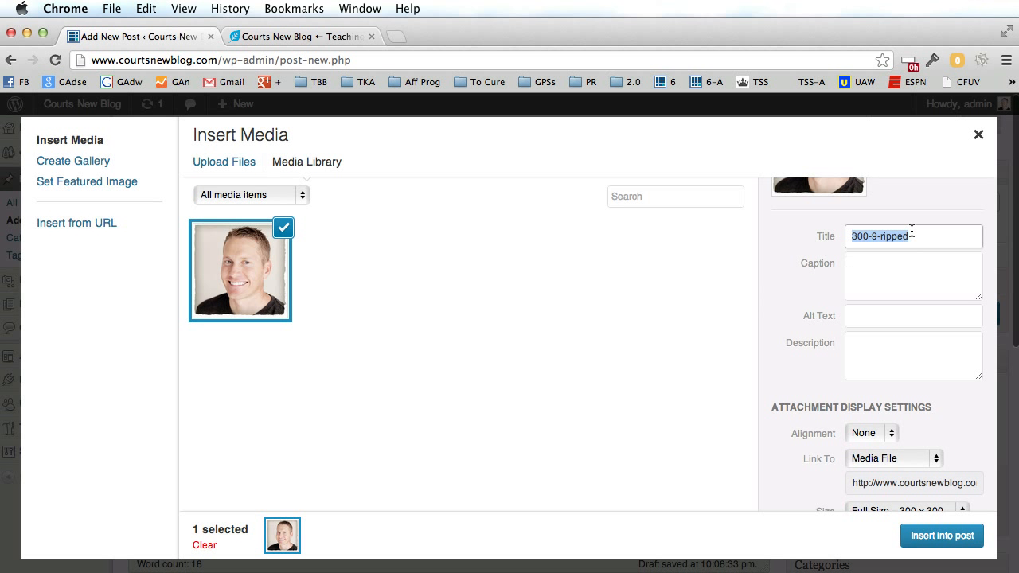
type("Court Tuttle")
left_click_drag(927, 238, 845, 236)
key("super+c")
left_click(872, 317)
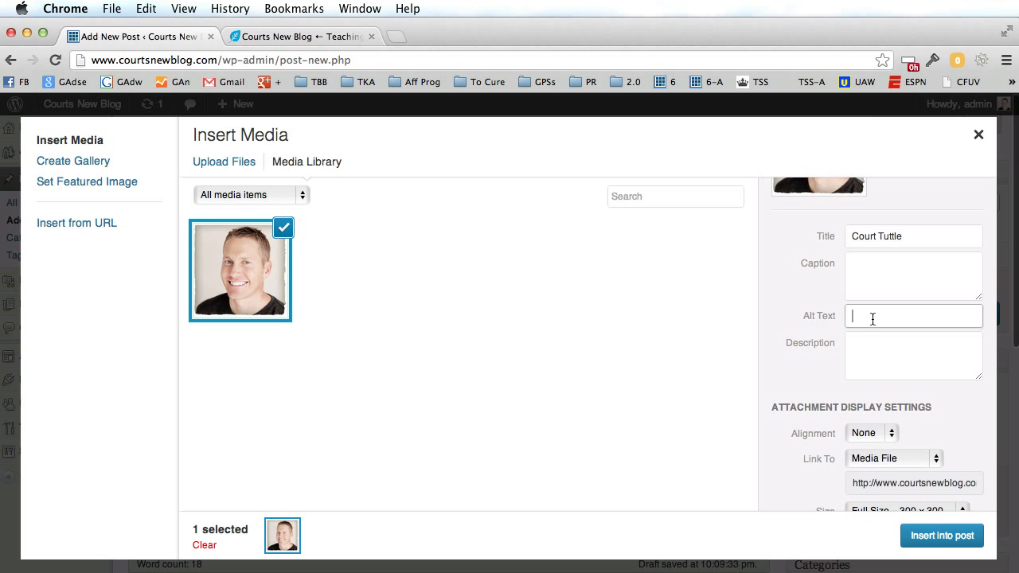
key("super+v")
left_click_drag(902, 316, 836, 317)
left_click(874, 353)
type("This is a guy who really loves WordPress")
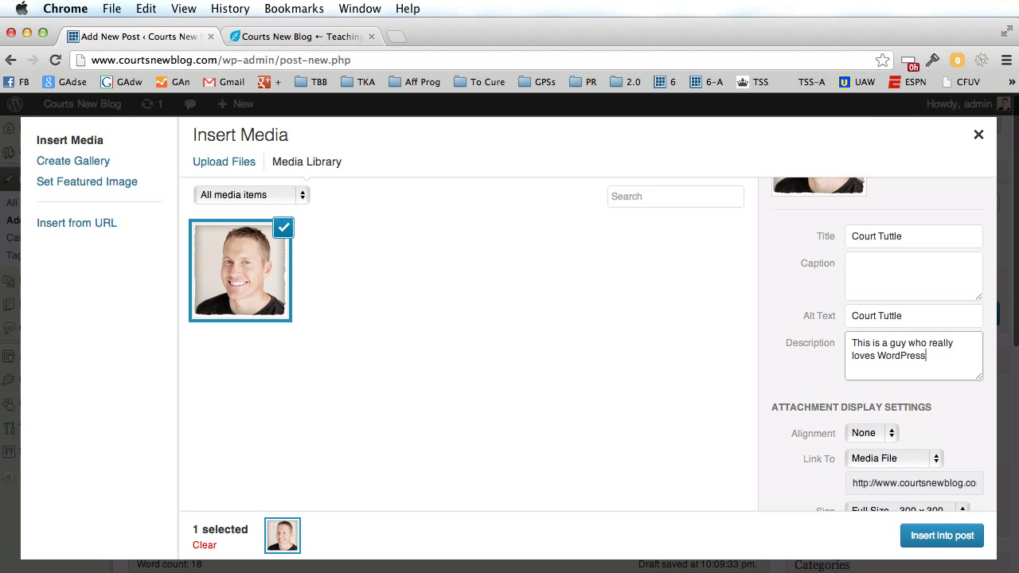
Set Link To to None and insert the photo into the post.
scroll(828, 371, "down", 2)
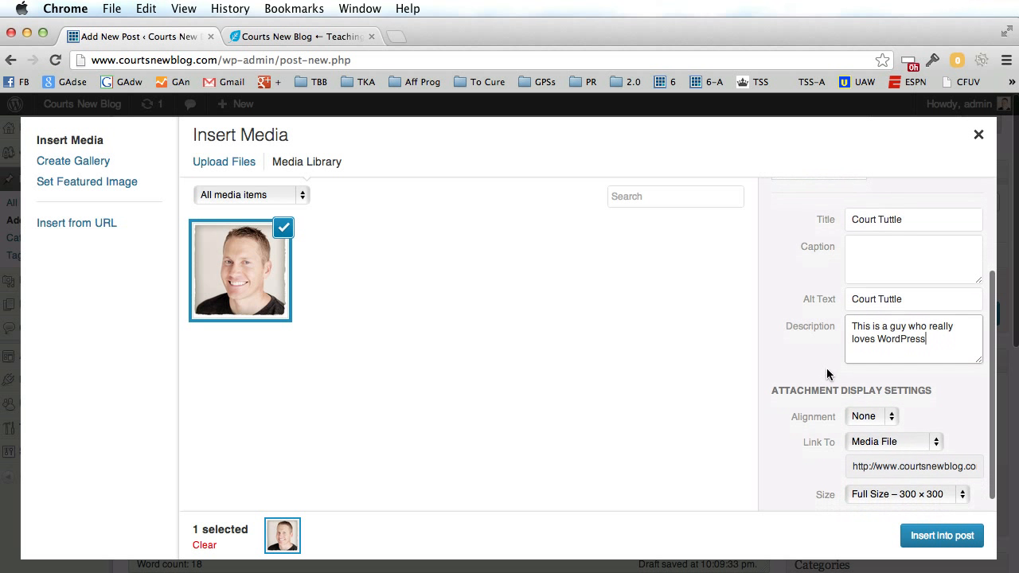
left_click(892, 426)
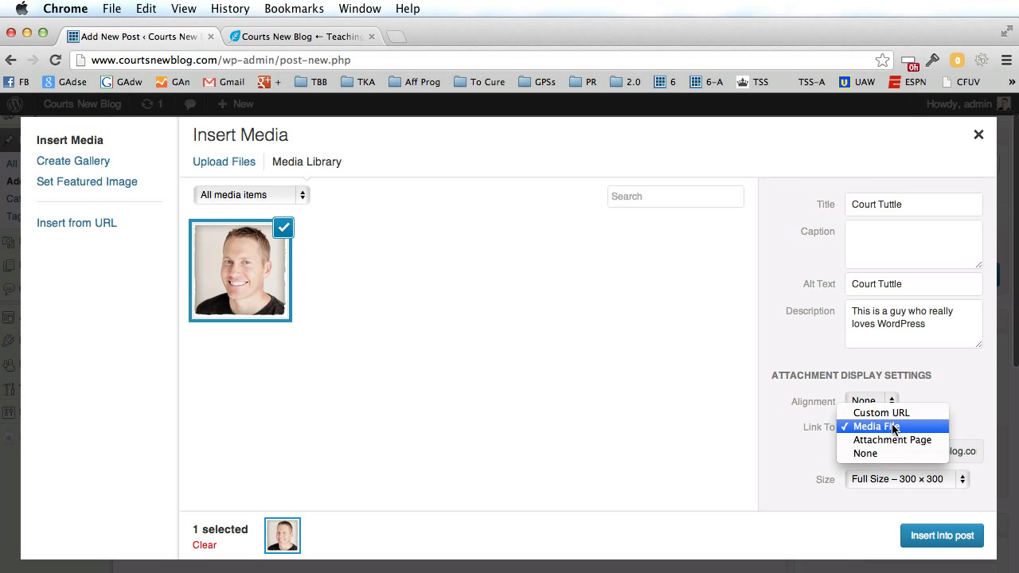
left_click(885, 452)
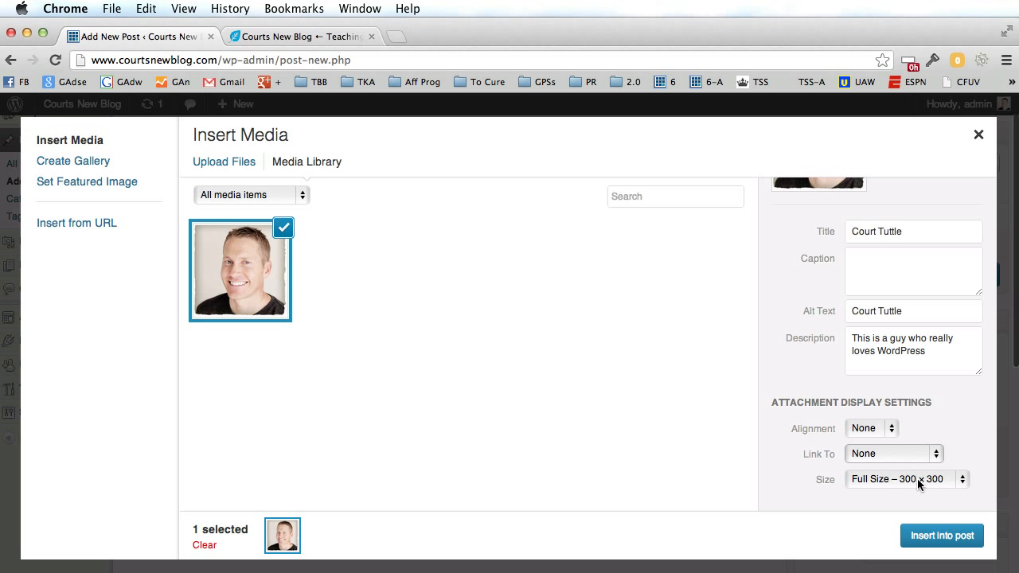
left_click(939, 536)
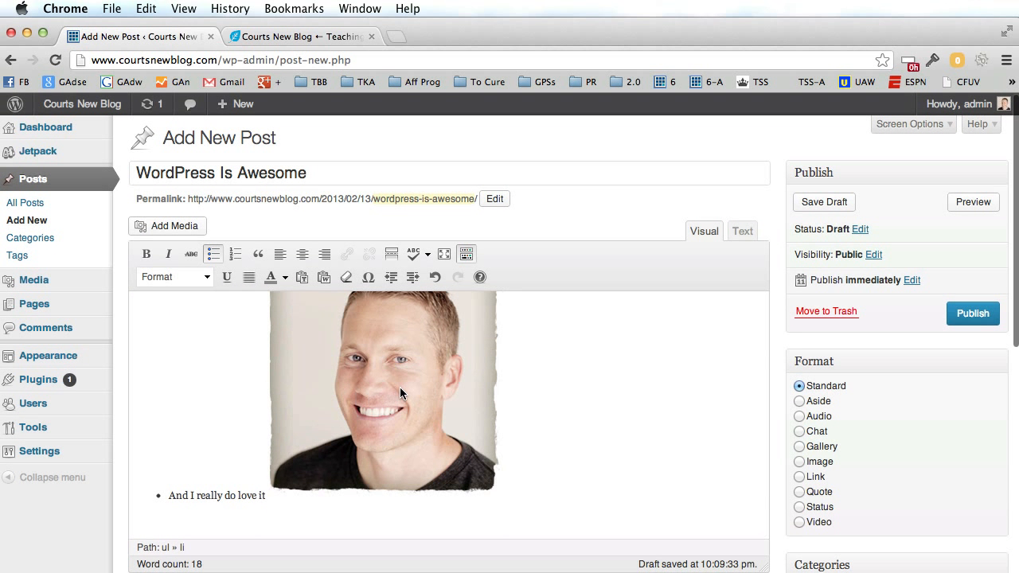
Drag the photo below the bulleted list and center-align it.
left_click(402, 392)
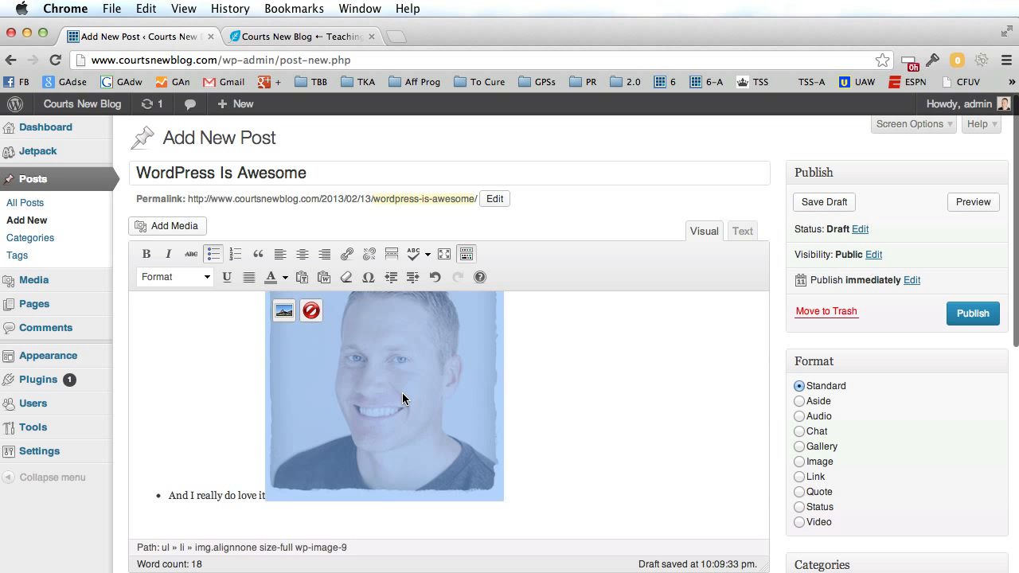
left_click_drag(407, 479, 308, 518)
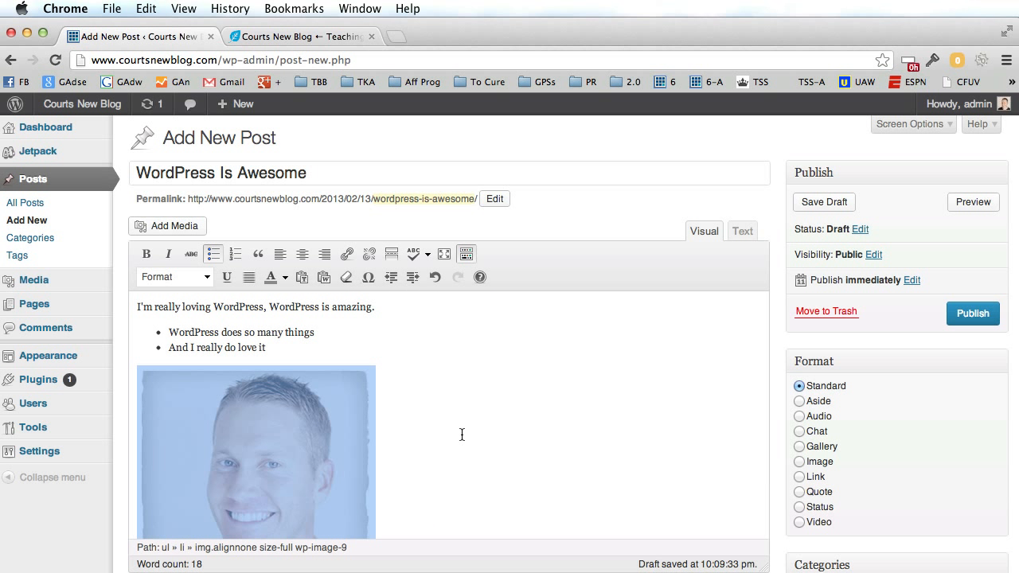
left_click(296, 257)
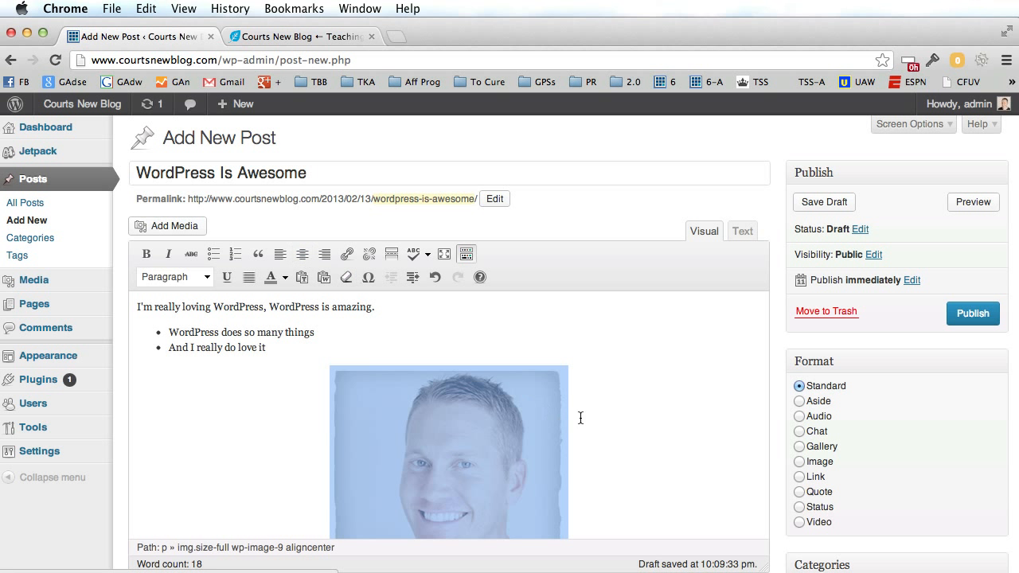
left_click(296, 347)
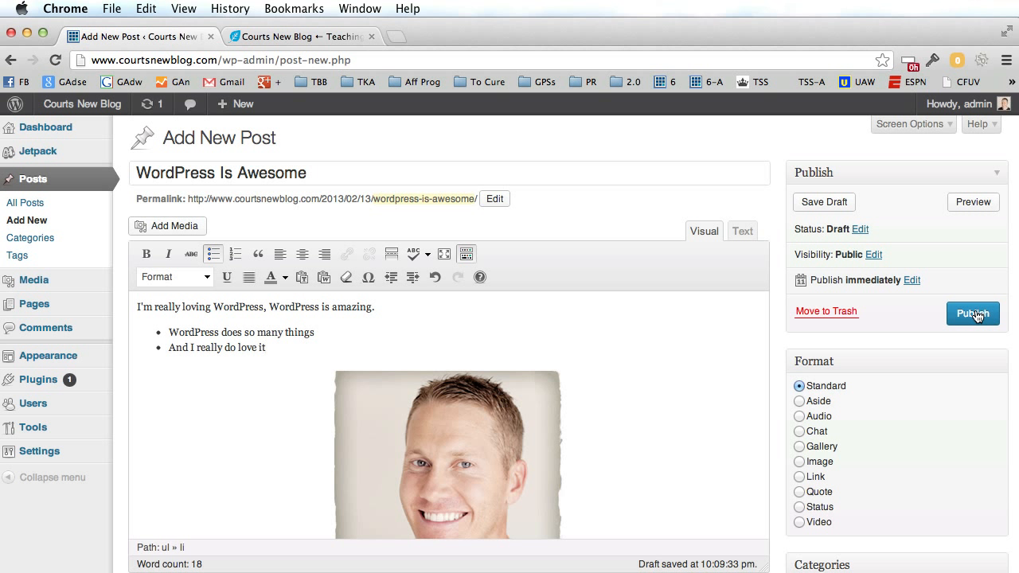
Add a new 'WordPress' category and tick it for this post.
scroll(936, 320, "down", 4)
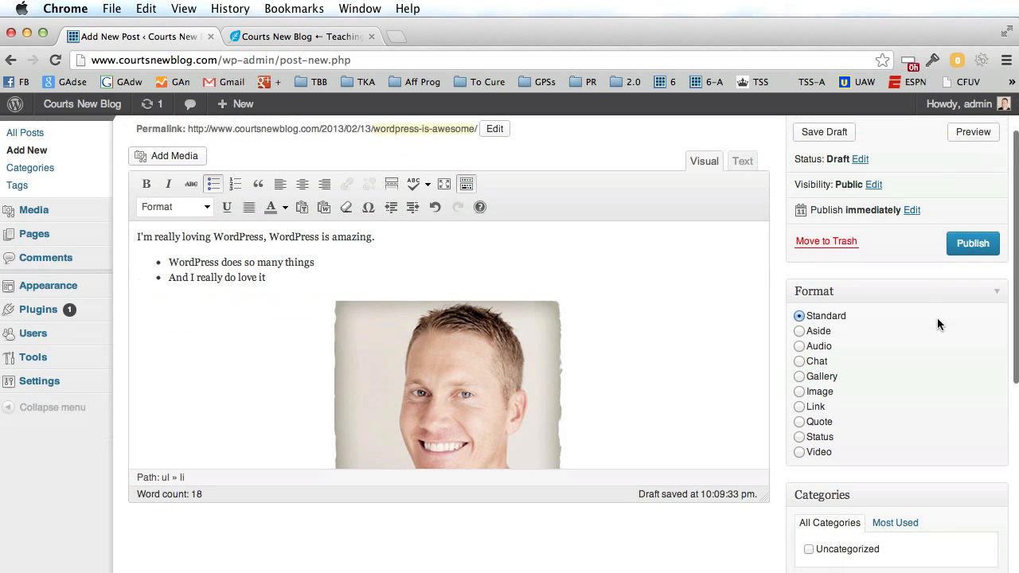
scroll(937, 318, "down", 3)
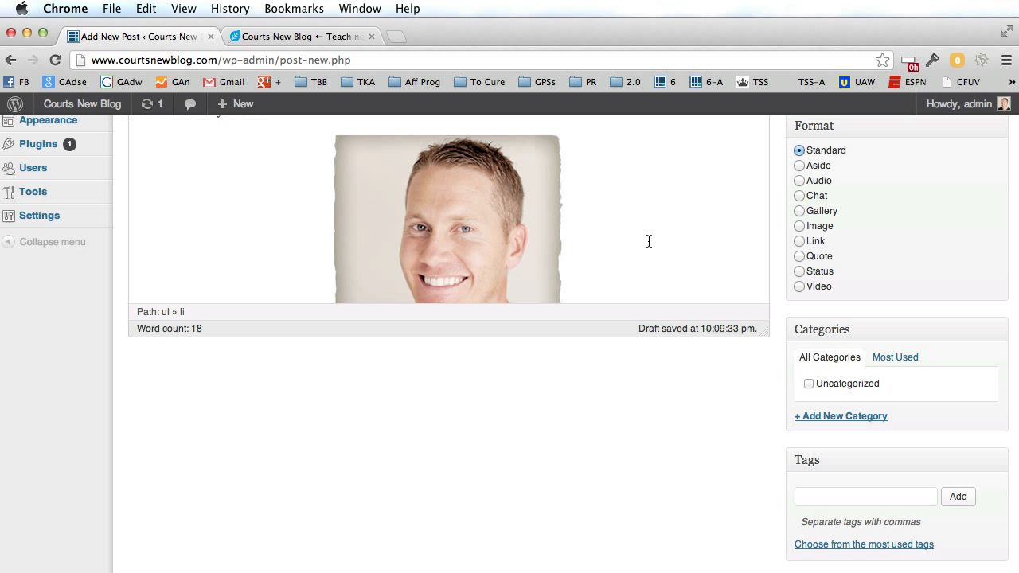
left_click(832, 416)
left_click(824, 442)
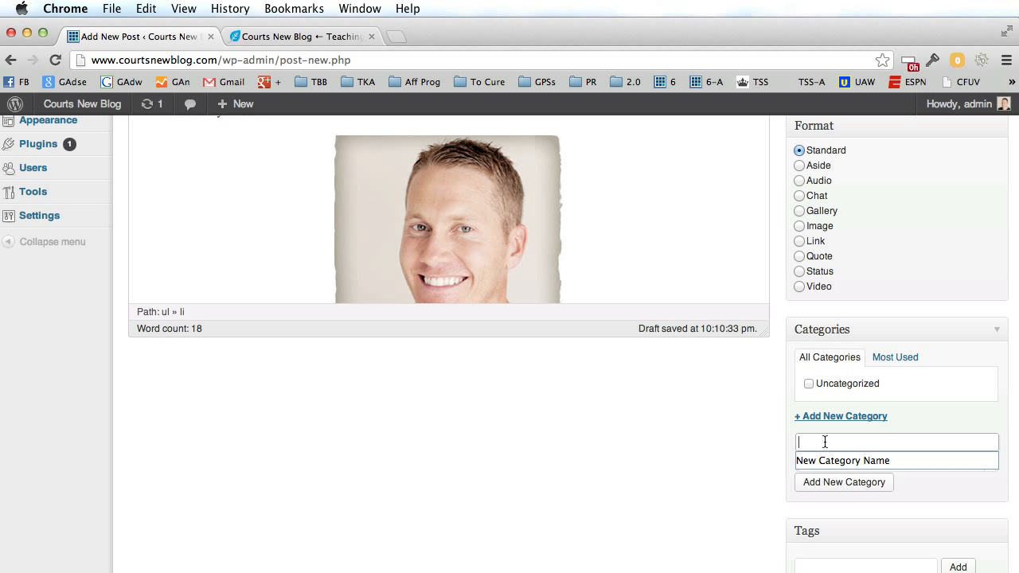
type("WordPress")
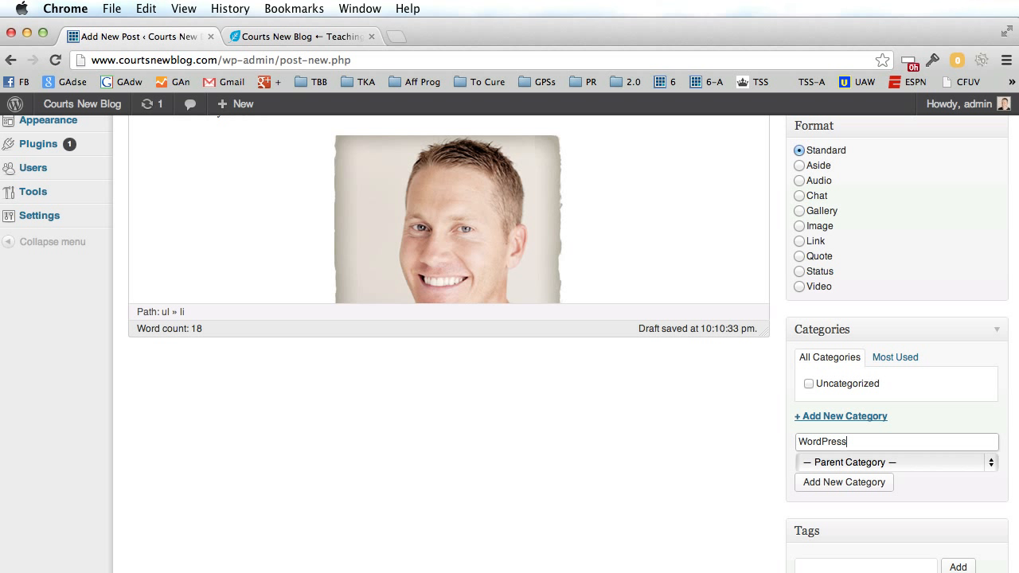
left_click(754, 431)
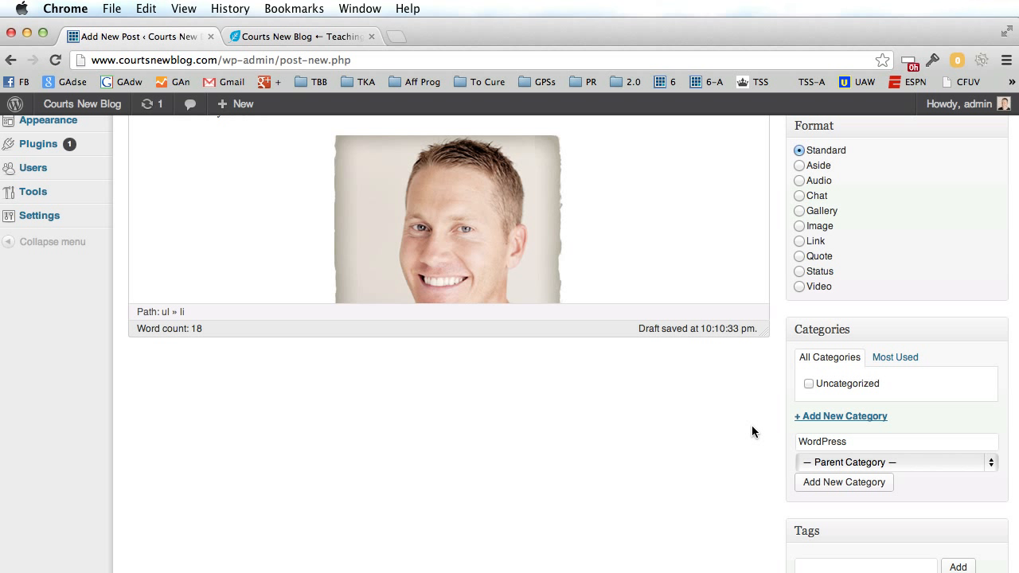
left_click(847, 483)
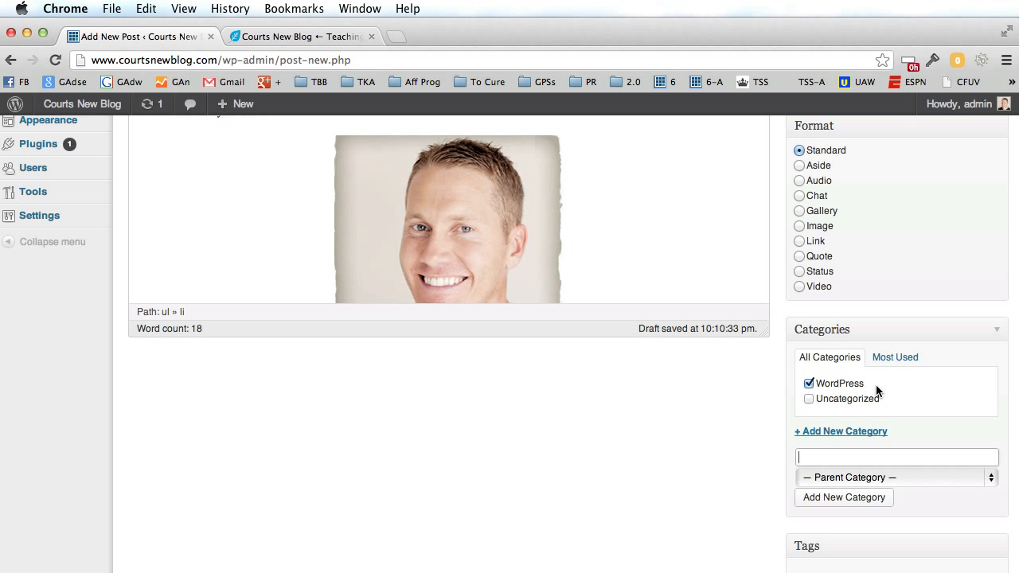
scroll(718, 424, "down", 1)
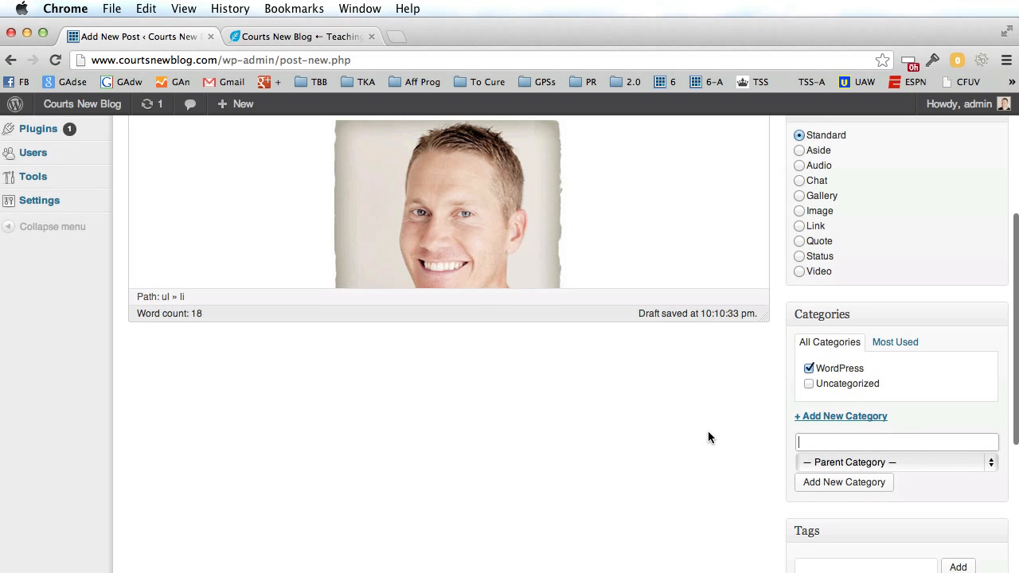
Add the author's name, 'wordpress' and 'blogging' as comma-separated tags on the post.
scroll(707, 430, "up", 5)
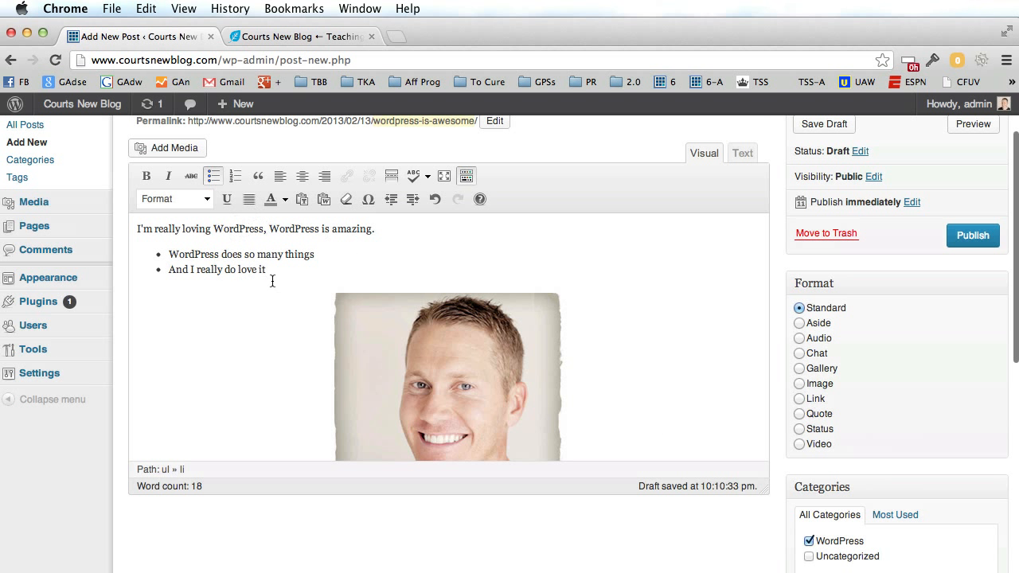
scroll(275, 309, "down", 5)
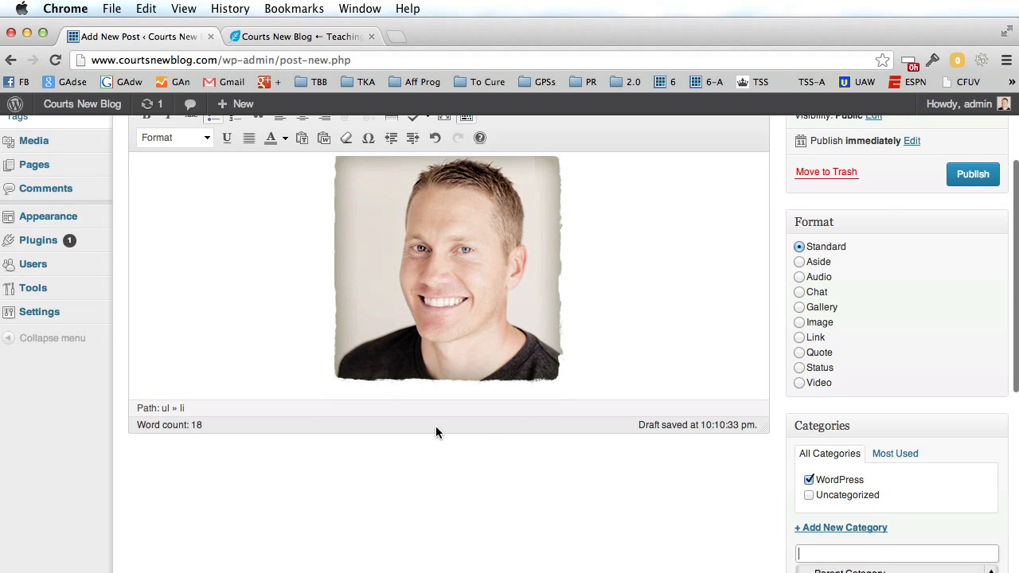
scroll(573, 442, "down", 3)
scroll(771, 493, "down", 3)
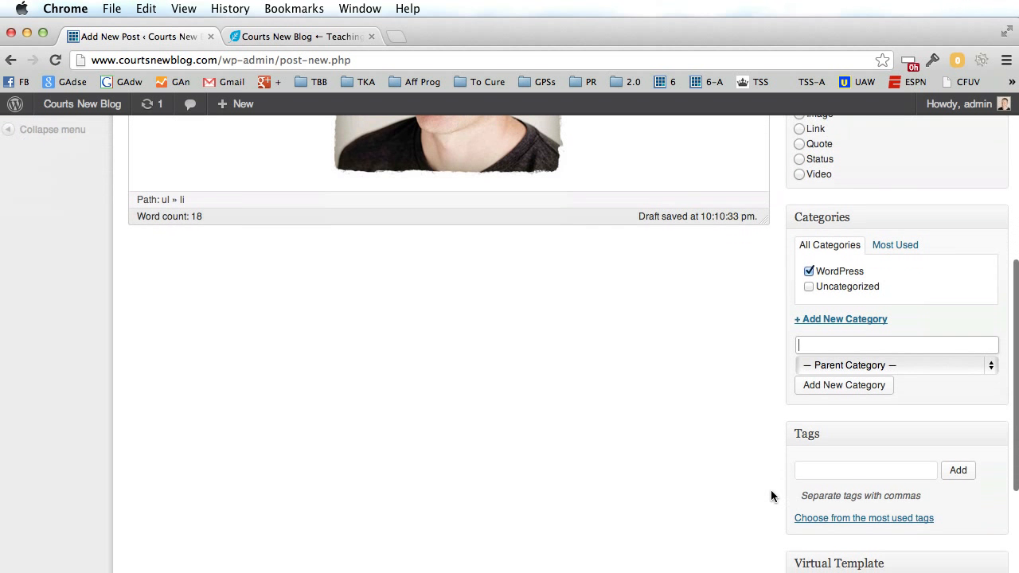
left_click(832, 471)
type("court tuttle")
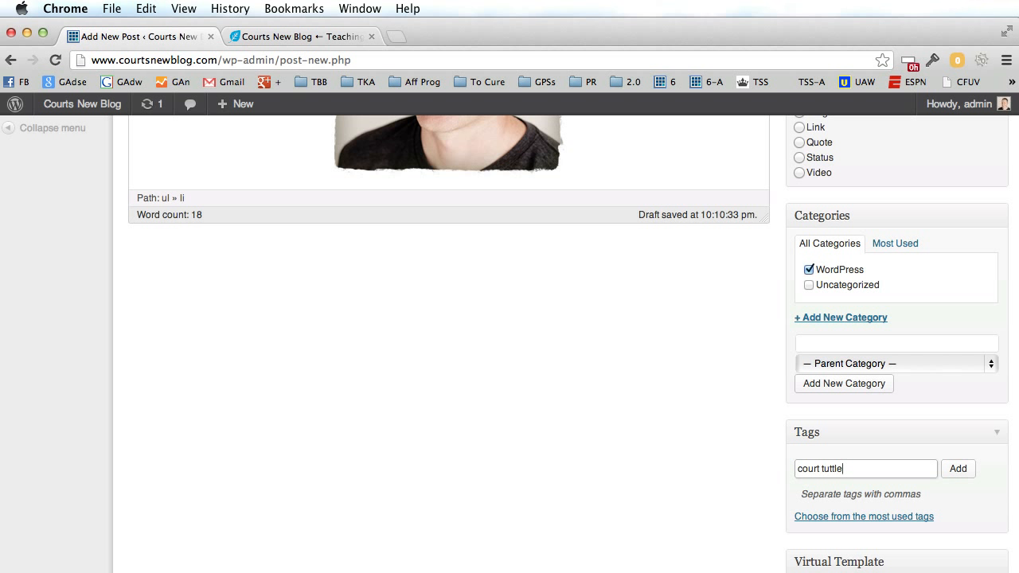
type(", wordpress, blogging")
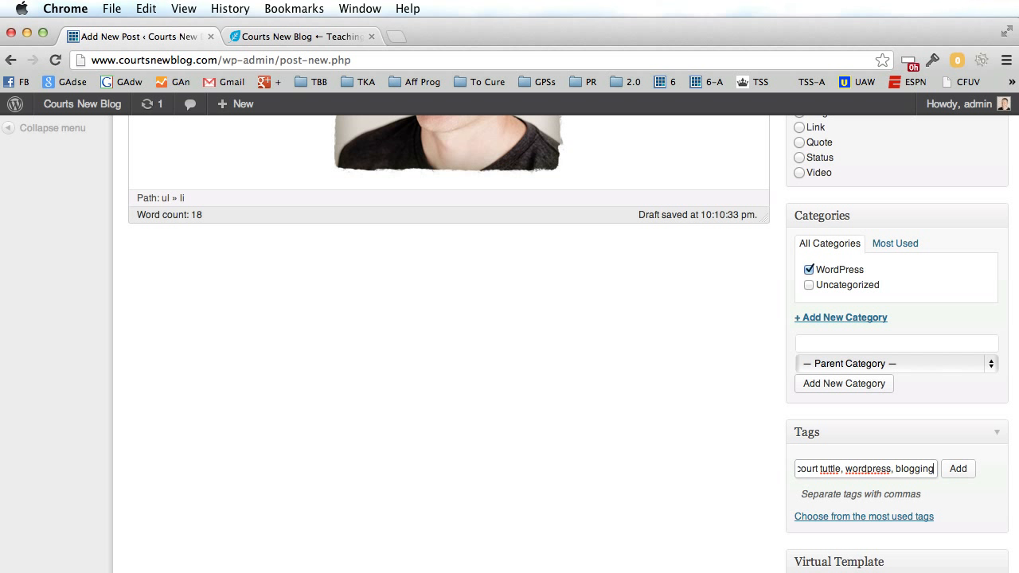
left_click(955, 465)
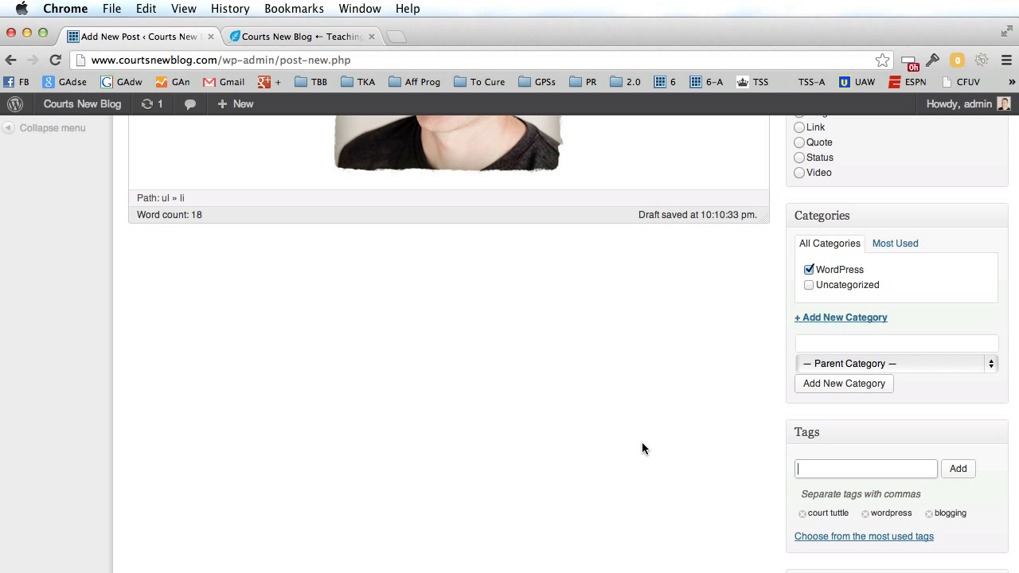
scroll(647, 439, "down", 2)
scroll(647, 438, "up", 4)
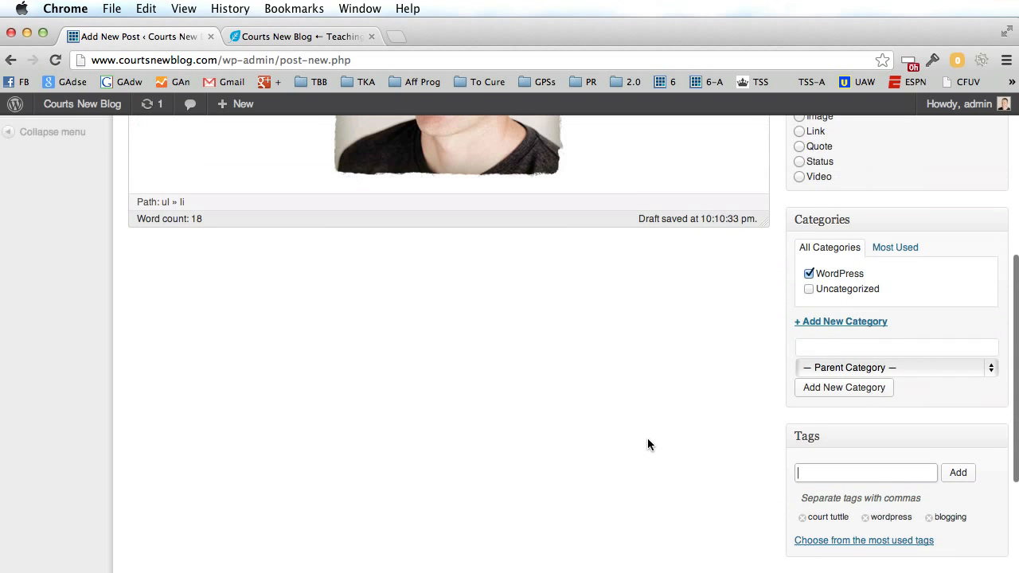
scroll(647, 439, "up", 6)
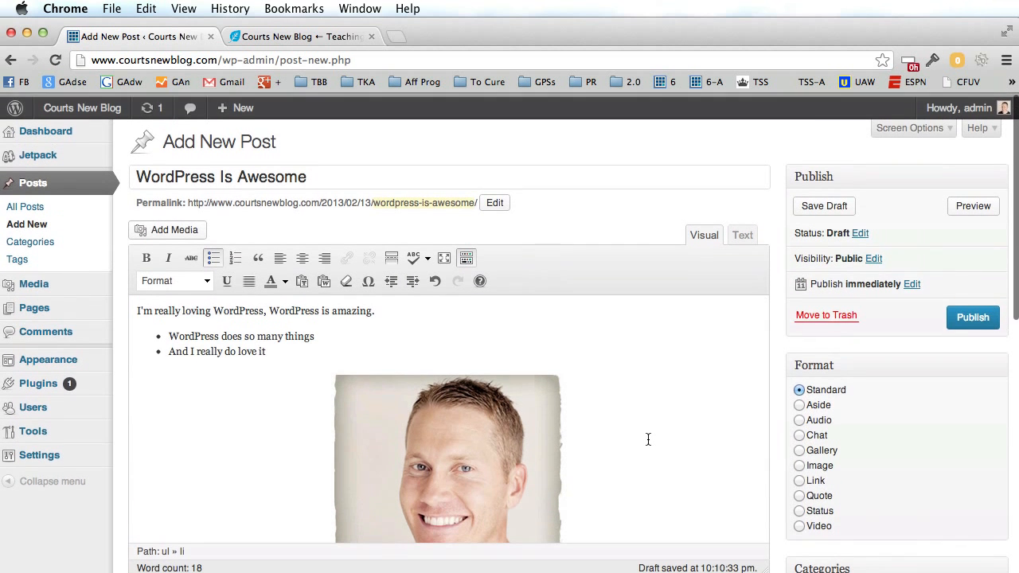
Publish the 'WordPress Is Awesome' draft with the Publish box's Publish button.
left_click(973, 315)
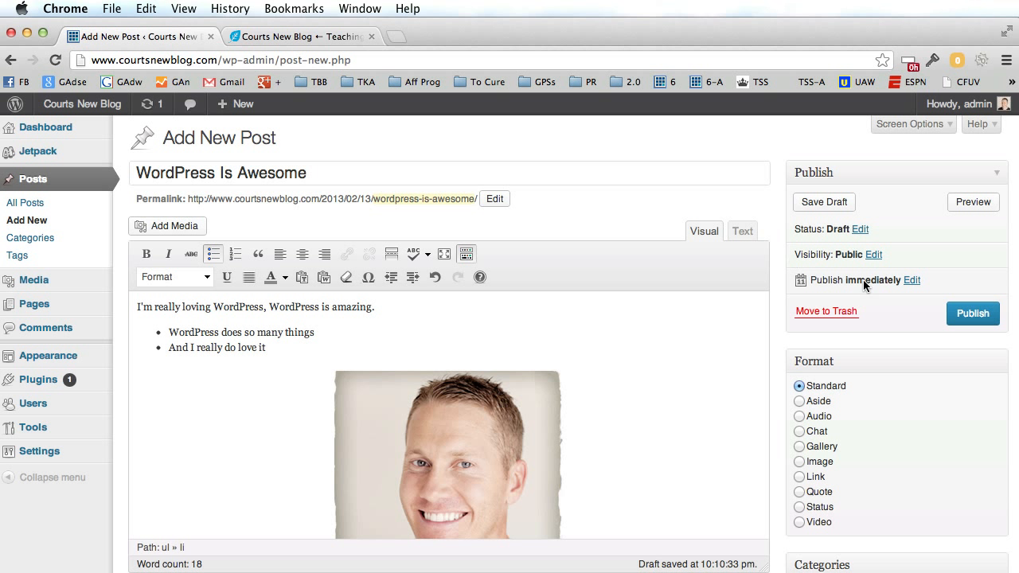
scroll(963, 317, "down", 3)
scroll(962, 316, "up", 3)
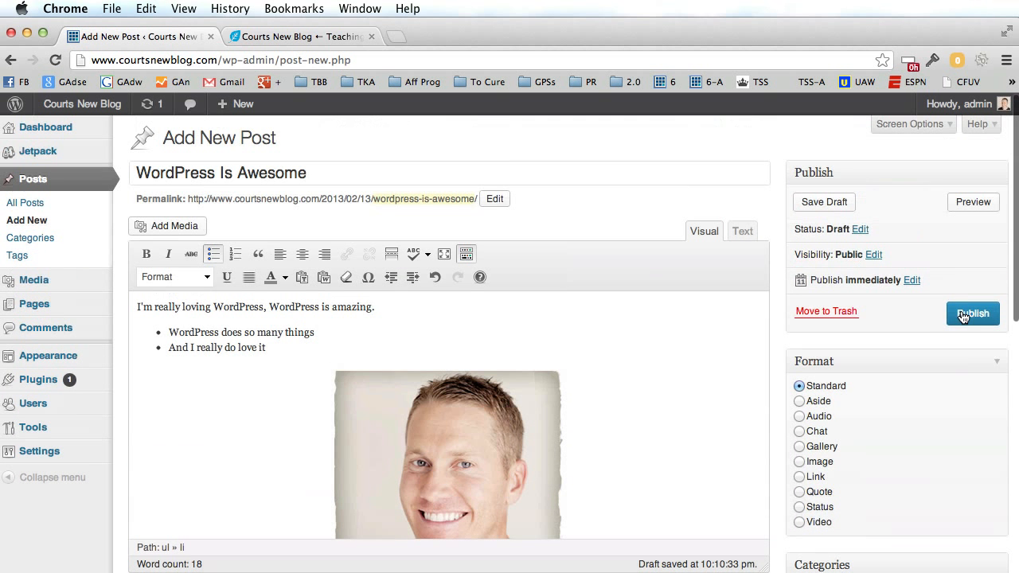
left_click(969, 315)
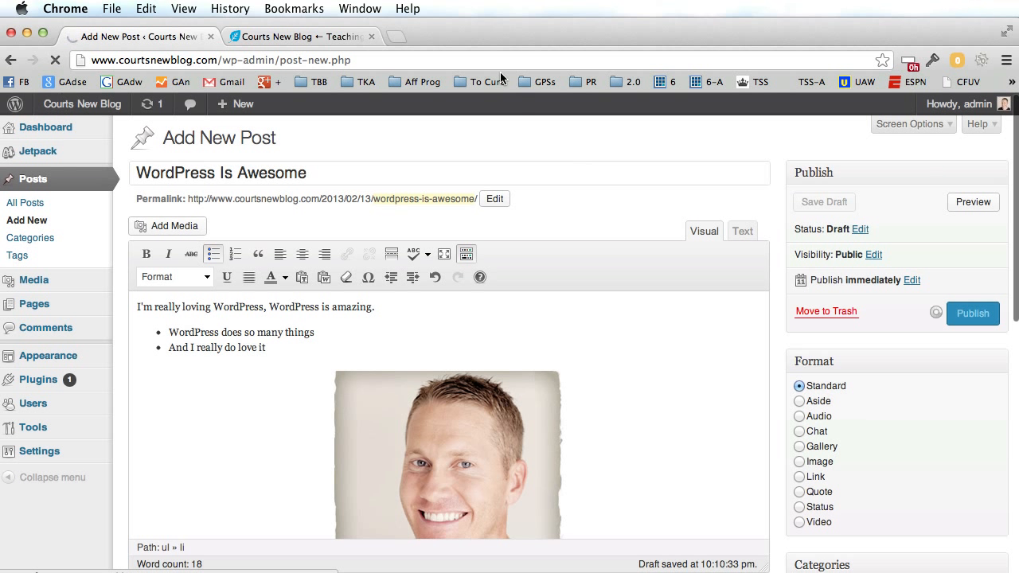
left_click(325, 35)
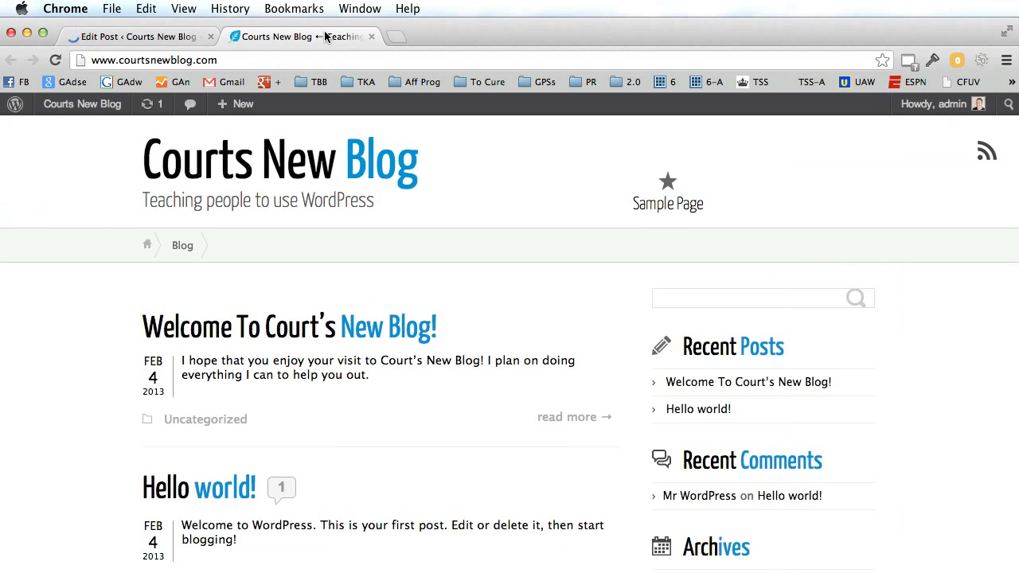
Reload the live blog so the newly published post appears.
left_click(56, 59)
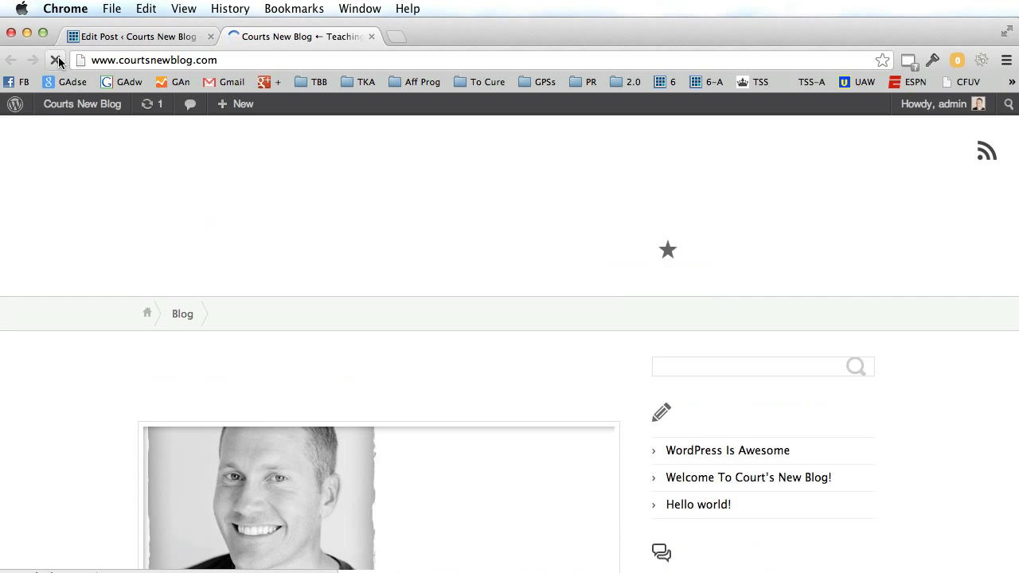
scroll(53, 385, "down", 4)
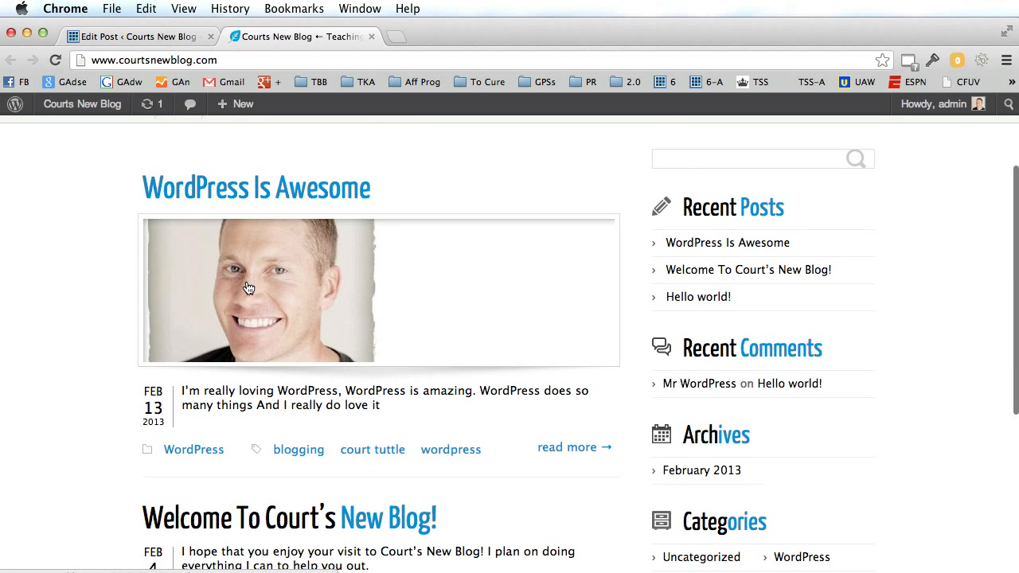
scroll(84, 331, "up", 4)
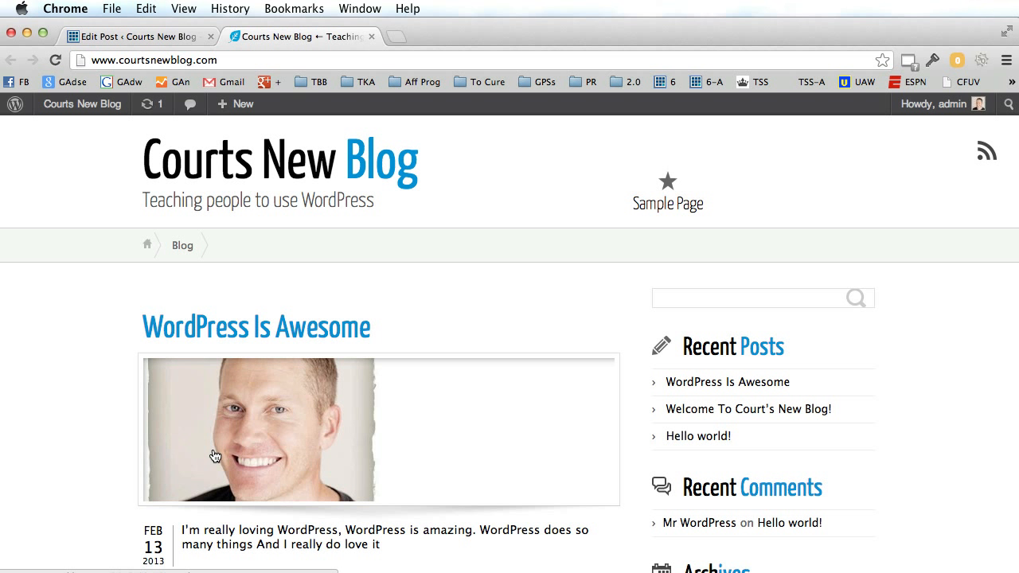
scroll(103, 430, "up", 1)
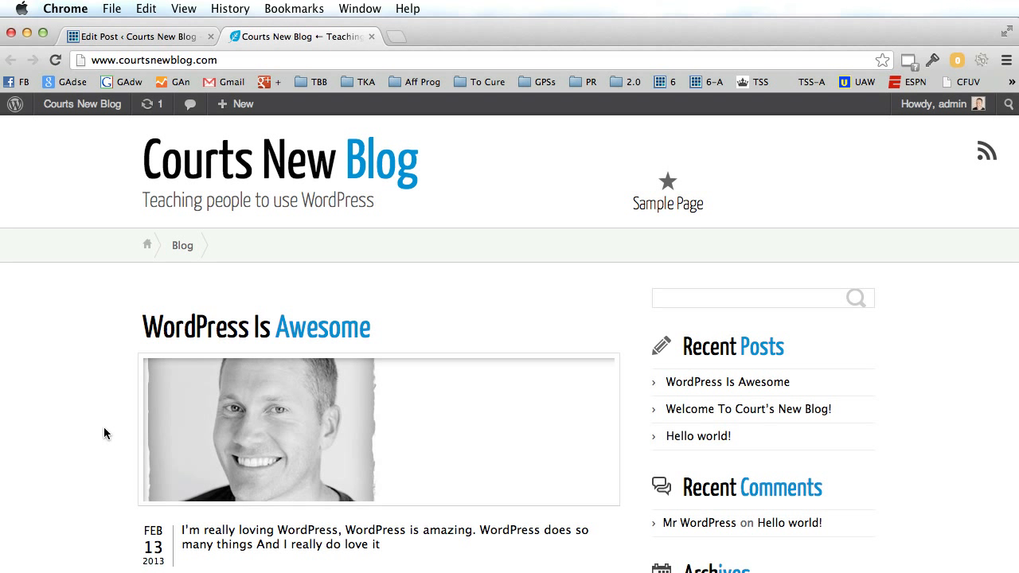
Open the 'WordPress Is Awesome' post page to check its tags, list and photo.
left_click(199, 332)
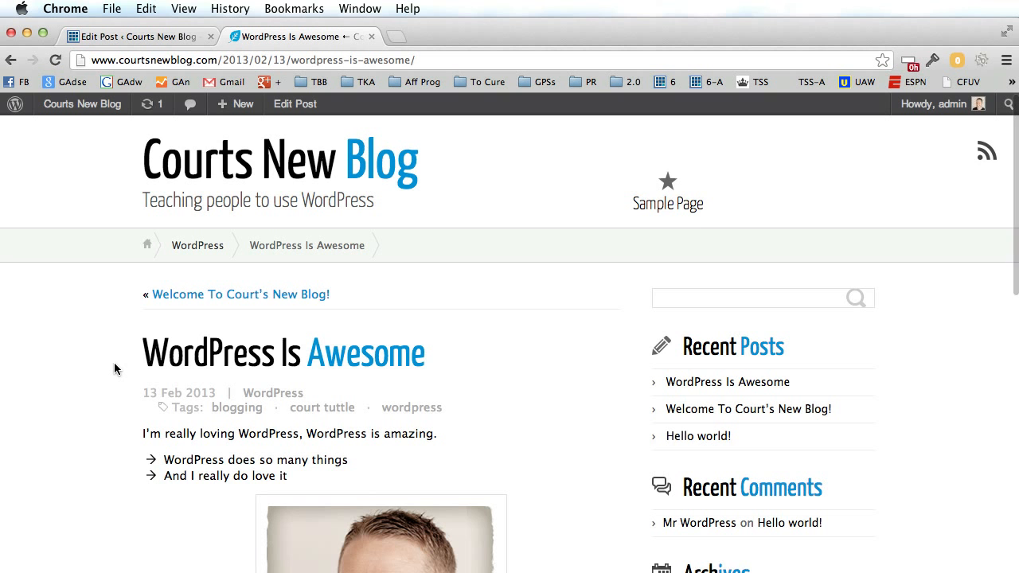
scroll(114, 364, "down", 5)
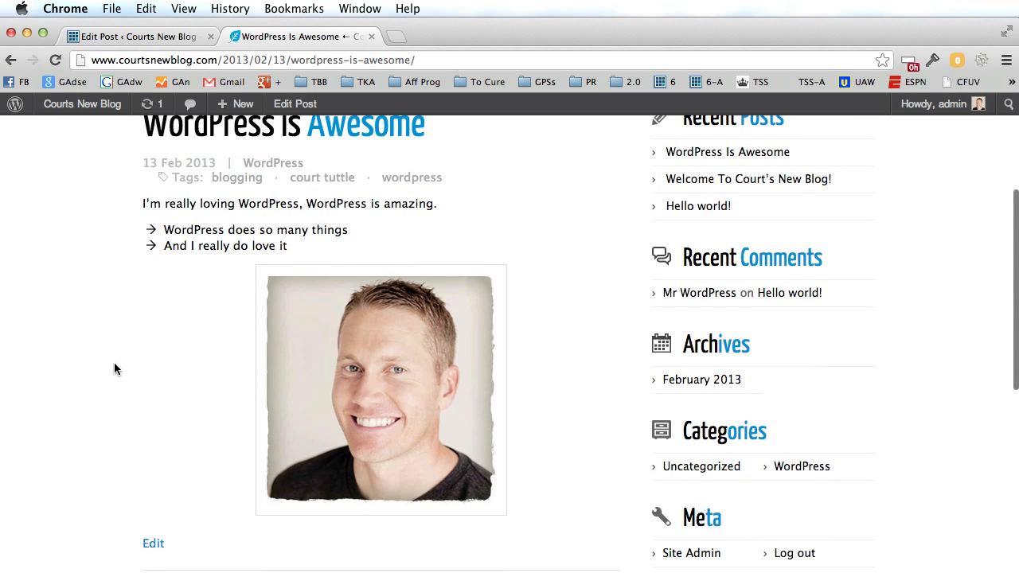
scroll(114, 366, "up", 5)
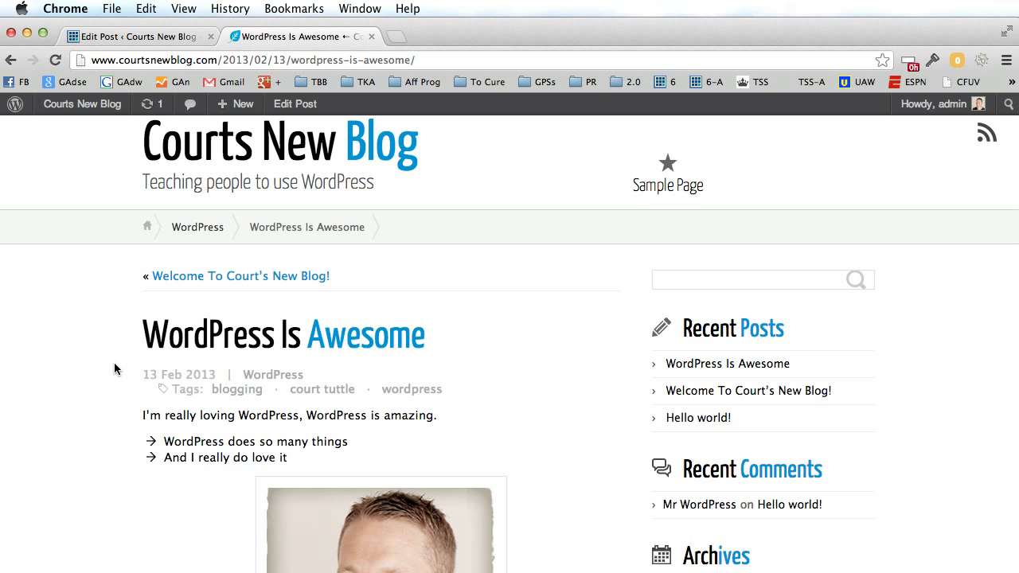
Confirm 'WordPress Is Awesome' is published via All Posts, Quick Edit and the full editor.
left_click(167, 37)
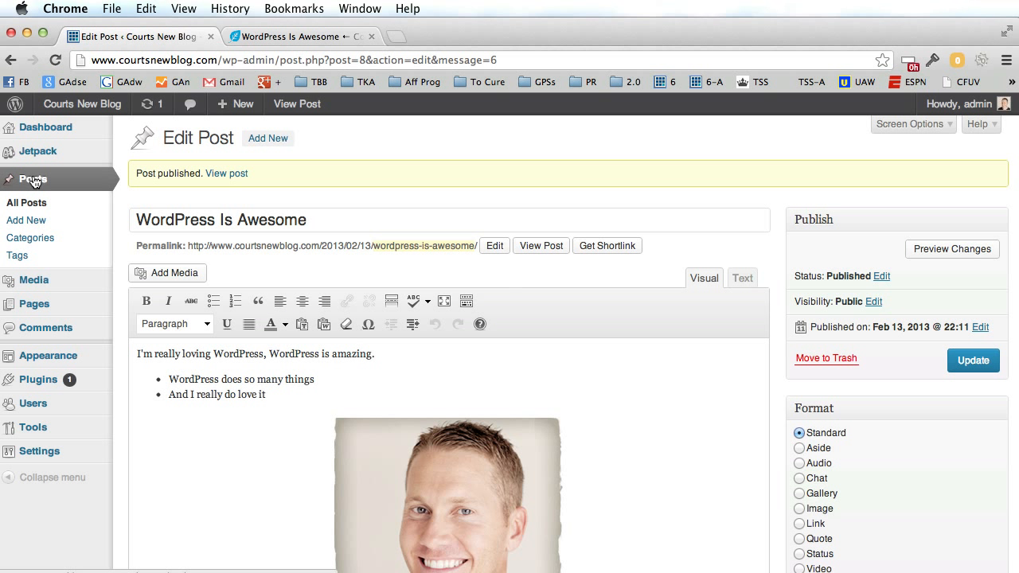
left_click(32, 207)
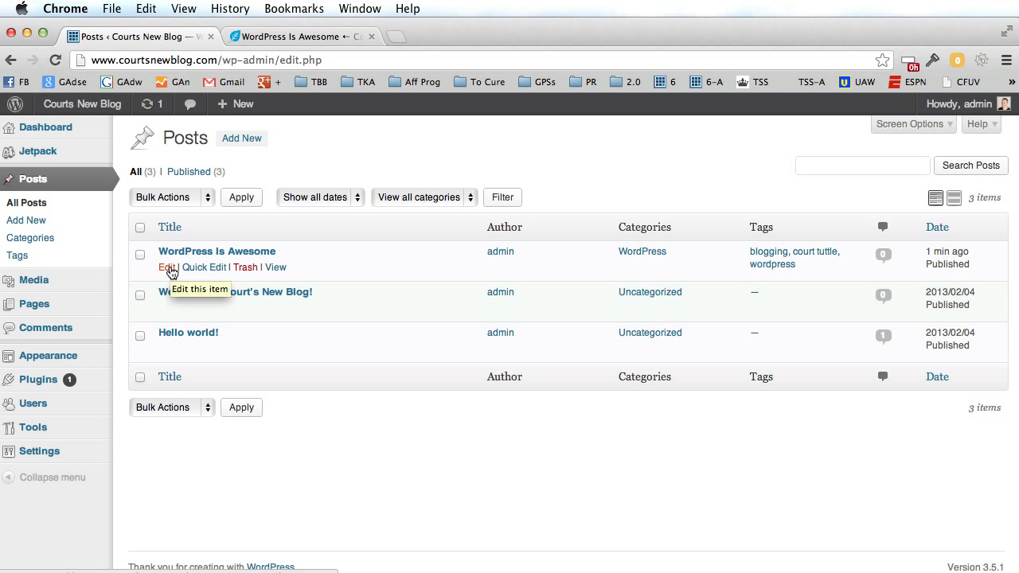
left_click(201, 267)
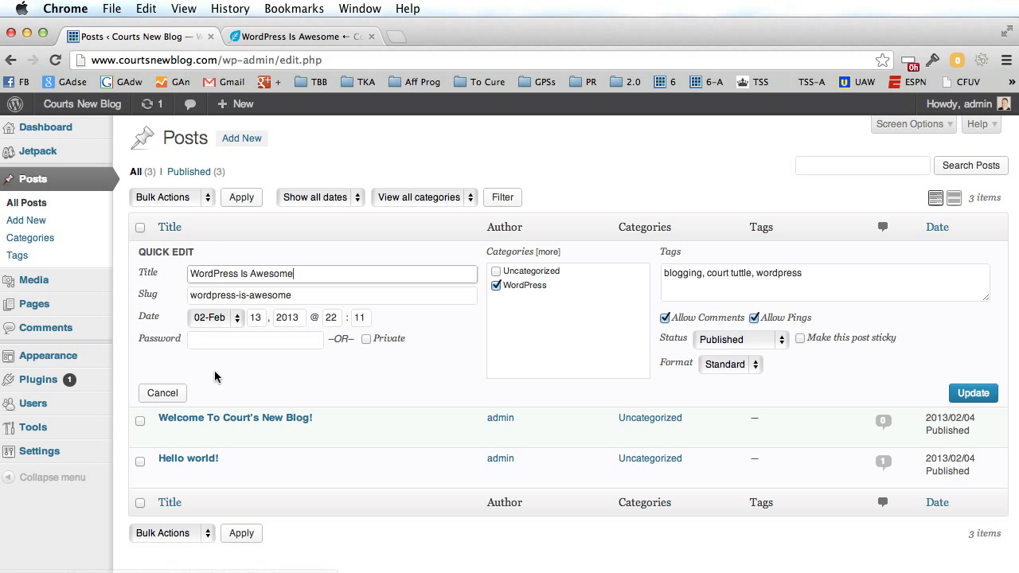
left_click(171, 393)
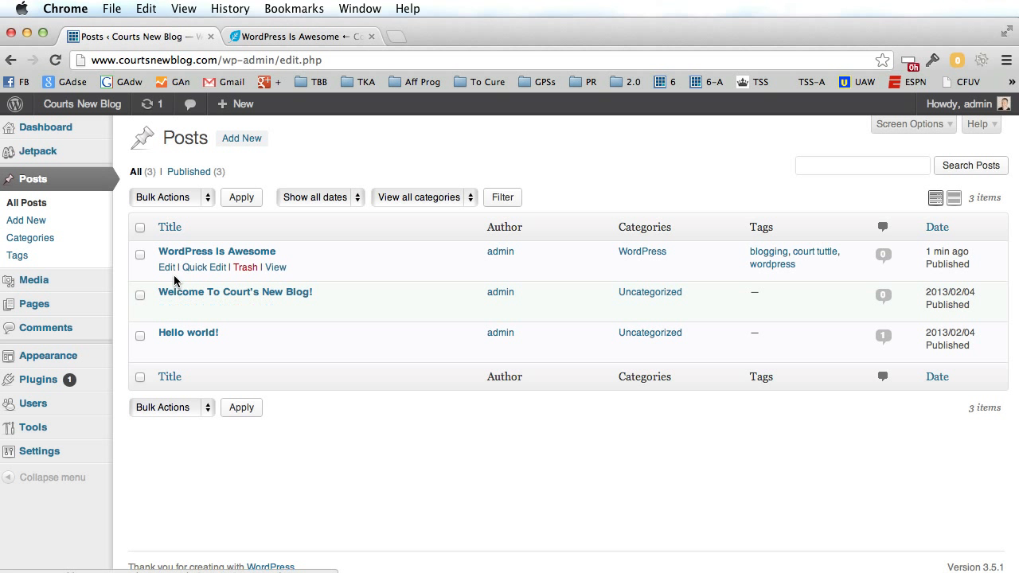
left_click(168, 269)
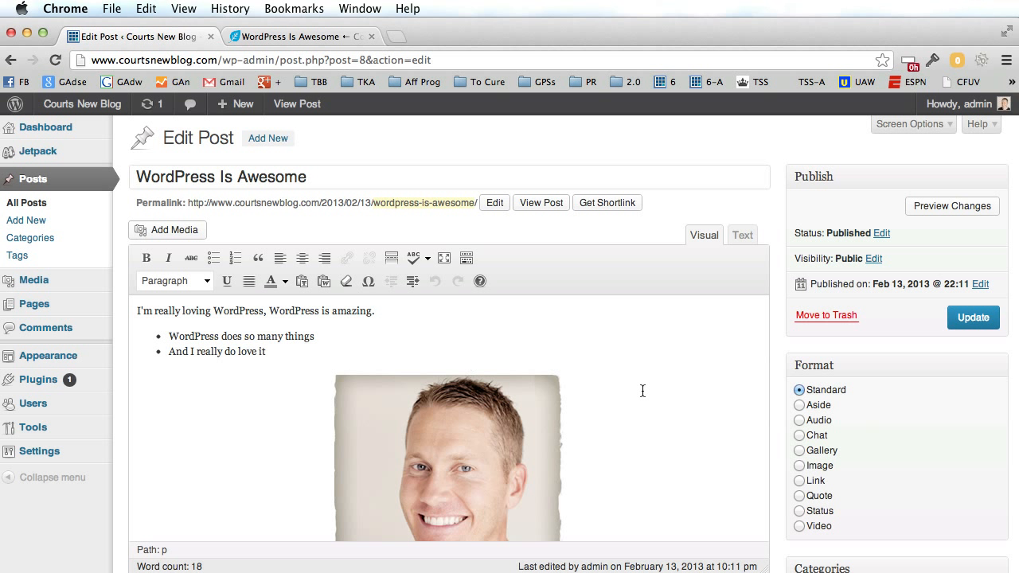
scroll(646, 372, "down", 1)
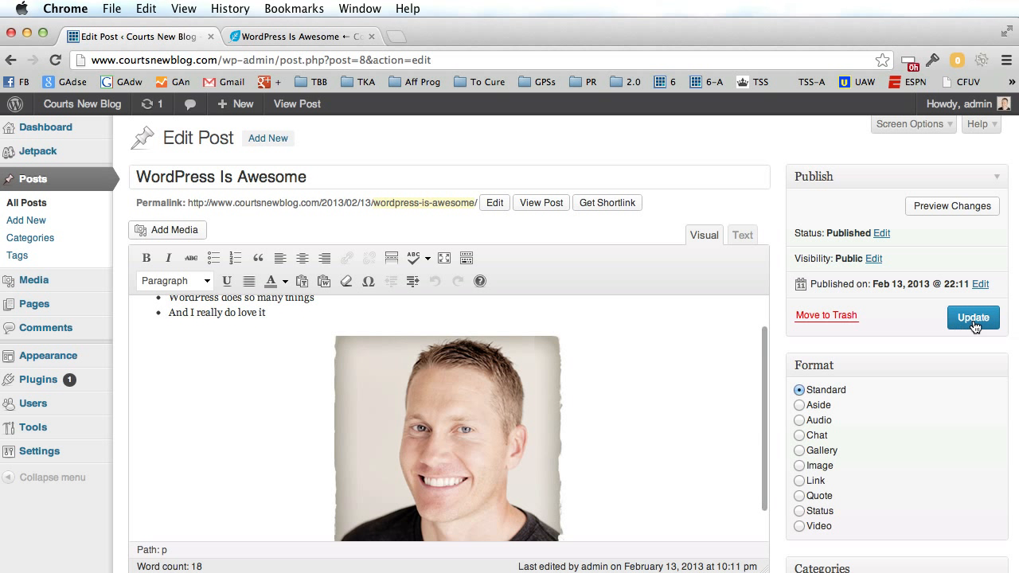
scroll(674, 334, "up", 1)
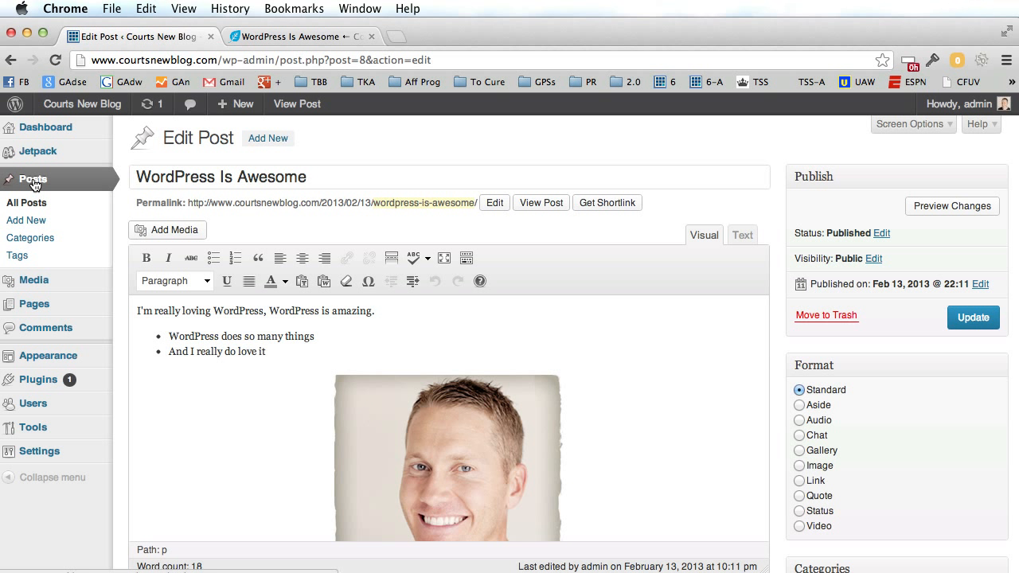
left_click(28, 204)
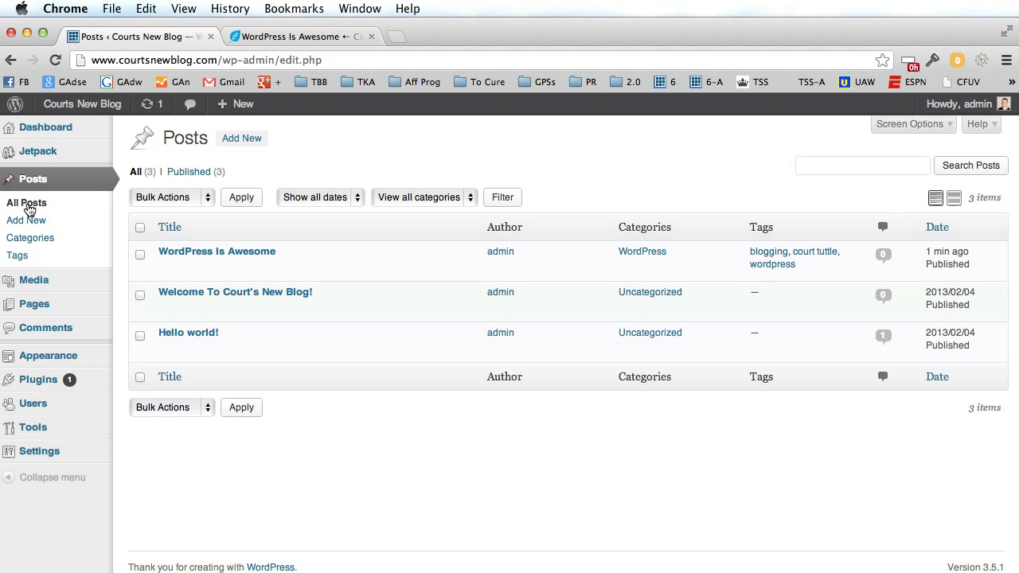
Preview the Hello world! post on the live site in another tab.
mouse_move(213, 334)
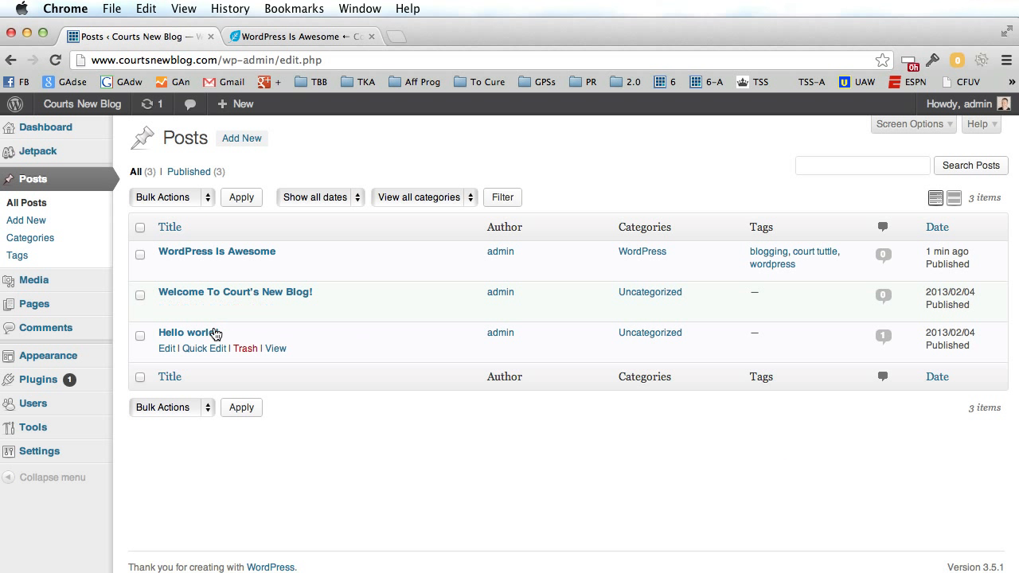
left_click(275, 348, "super")
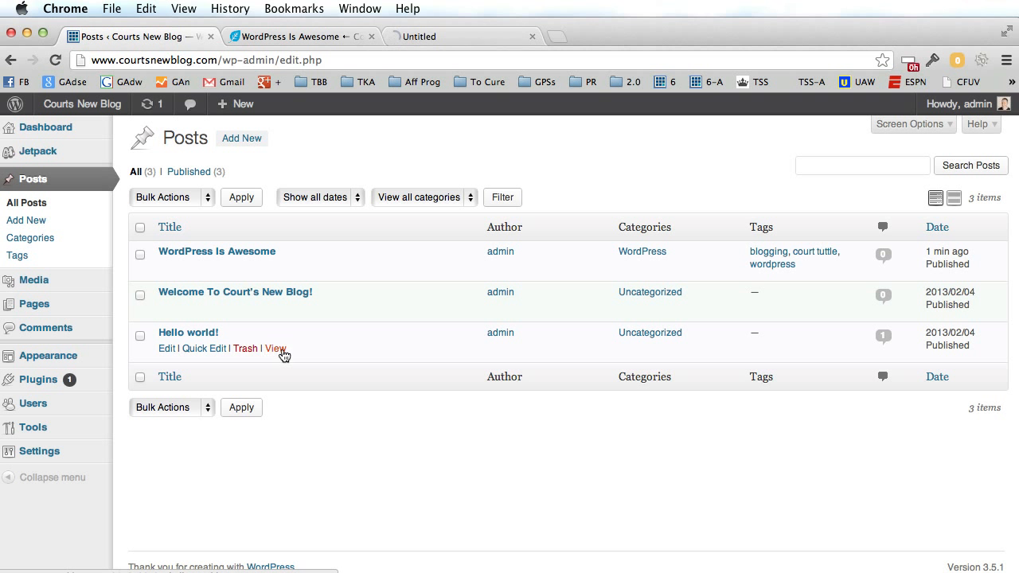
left_click(468, 36)
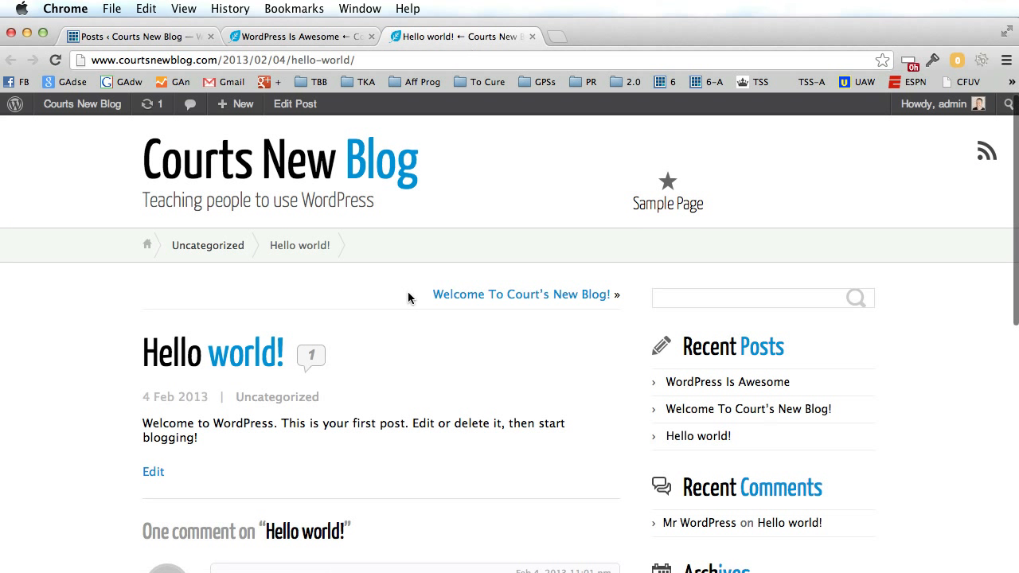
scroll(404, 301, "down", 3)
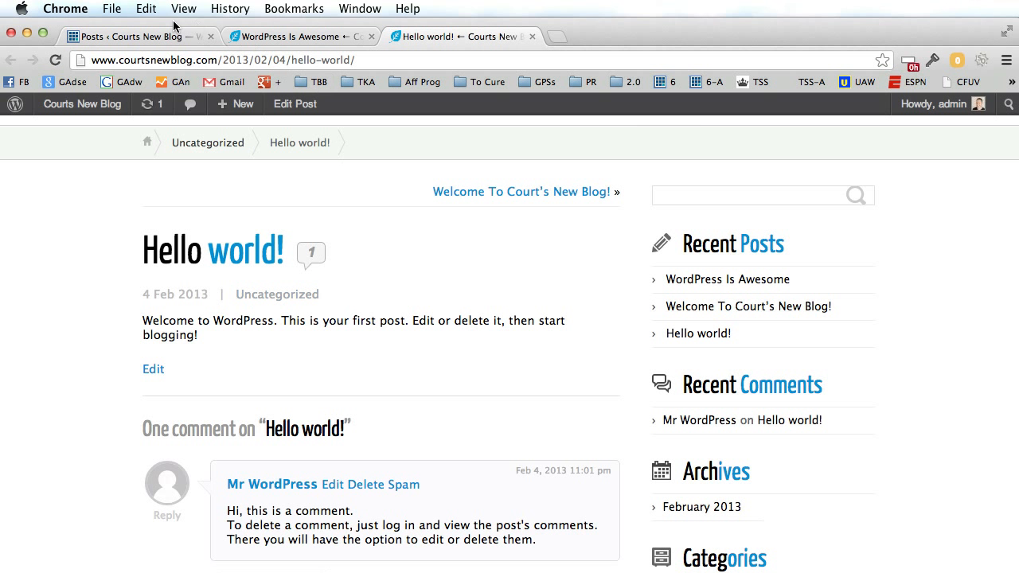
Move the Hello world! post to the Trash from All Posts.
left_click(142, 36)
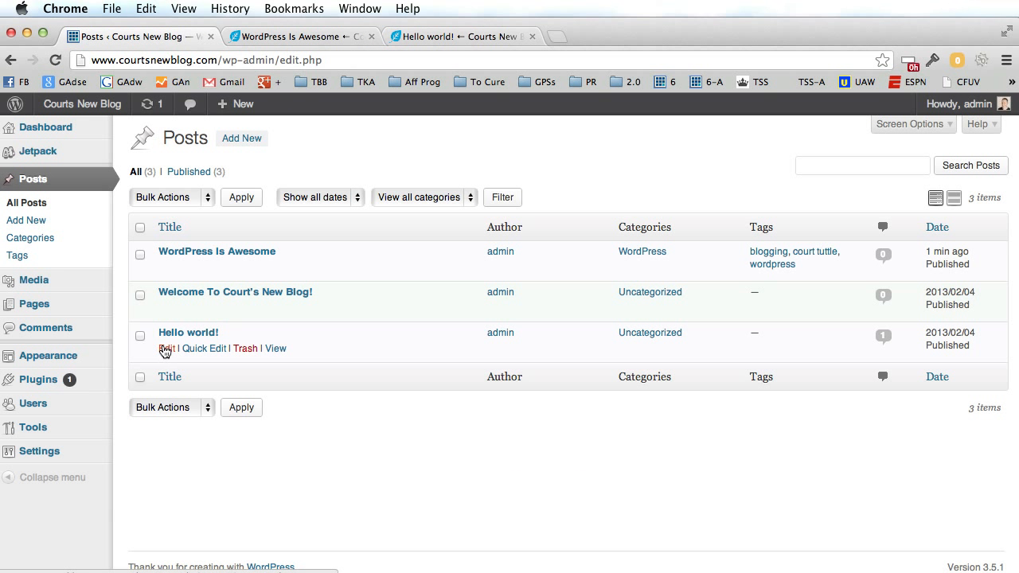
left_click(246, 352)
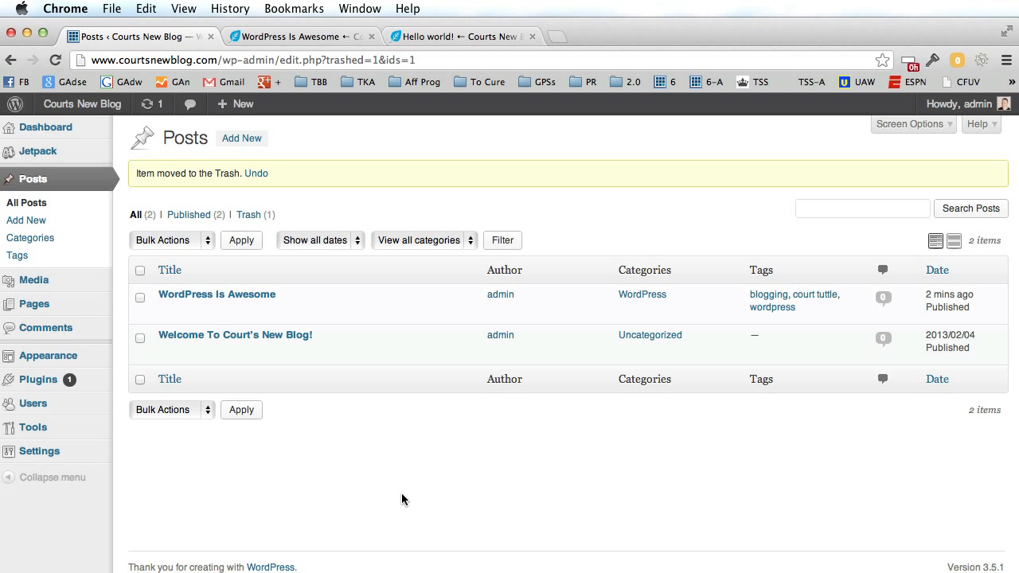
left_click(45, 244)
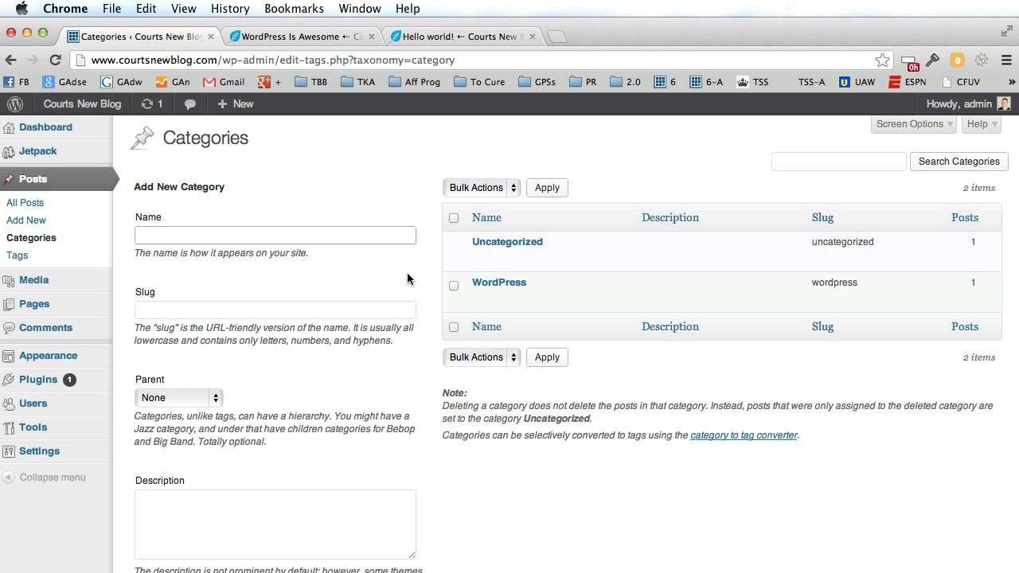
Create a category named 'Marketing' (slug marketing) on the Categories page.
scroll(407, 273, "down", 1)
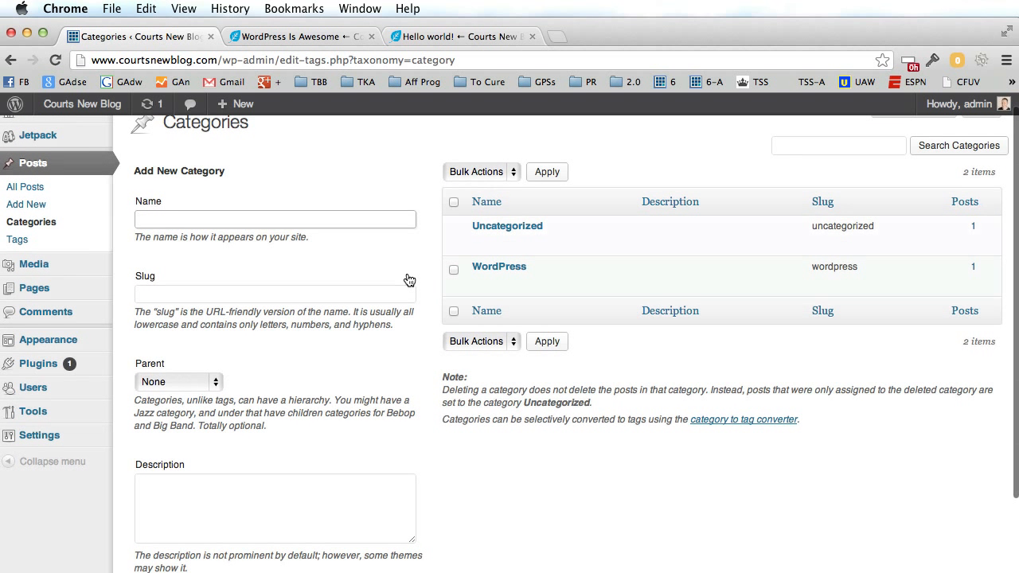
scroll(406, 277, "up", 1)
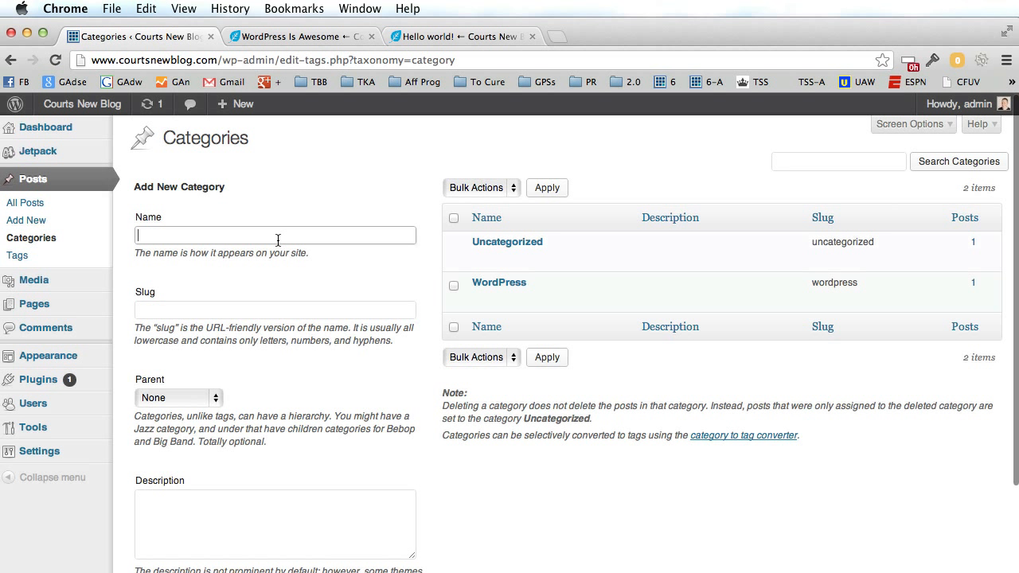
left_click(278, 235)
type("Marketing")
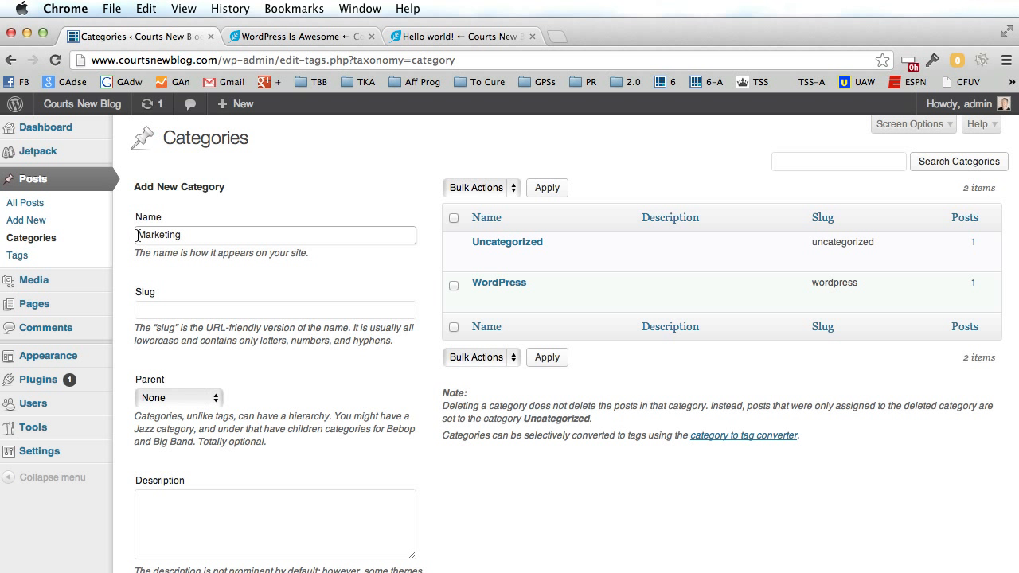
scroll(300, 271, "down", 3)
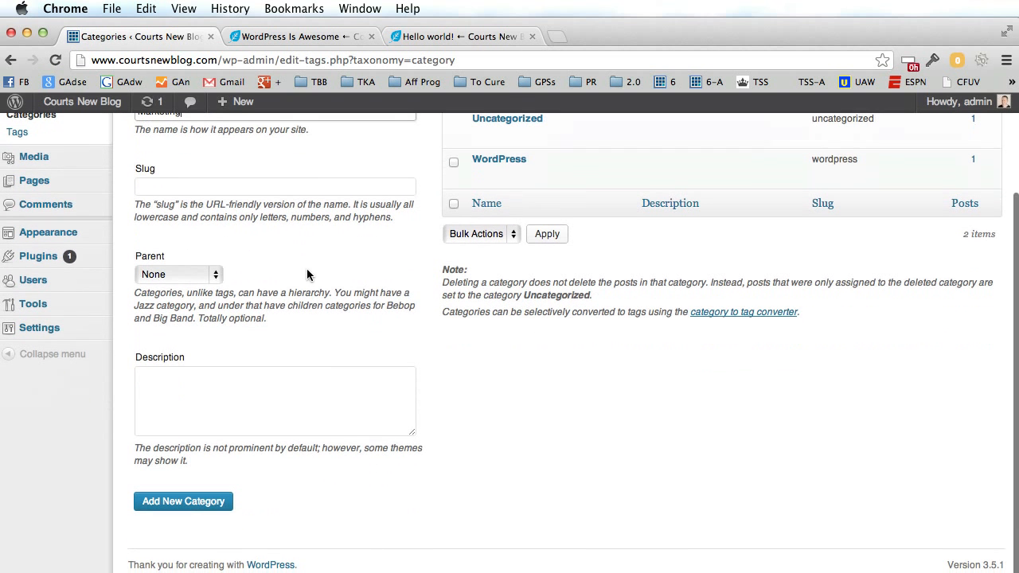
left_click(178, 508)
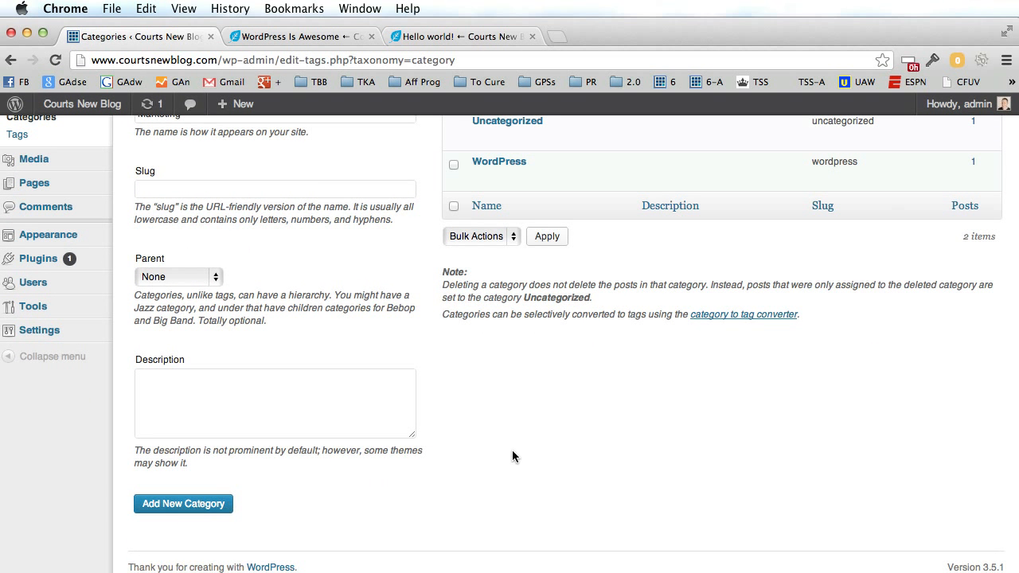
scroll(515, 456, "up", 3)
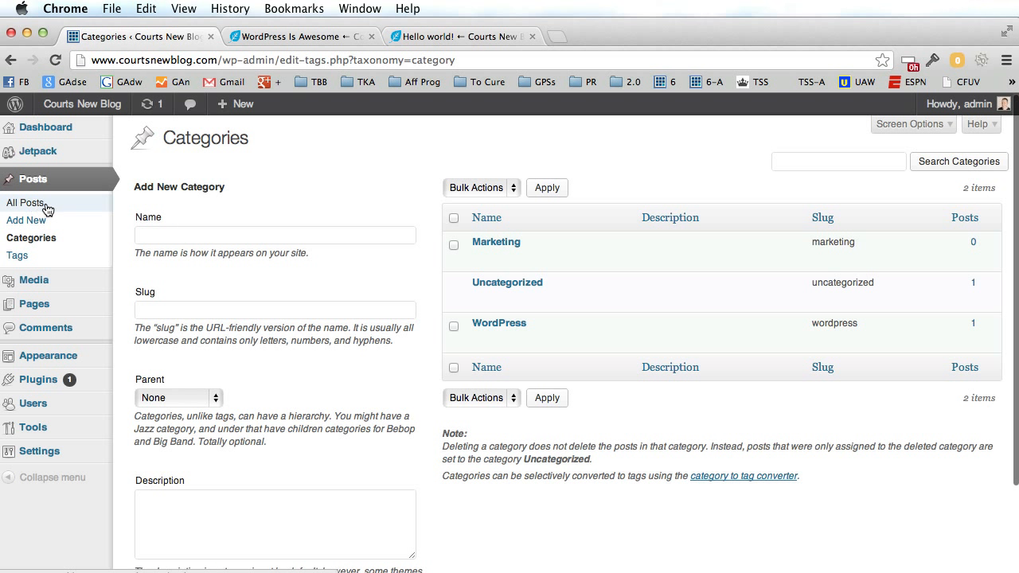
mouse_move(545, 296)
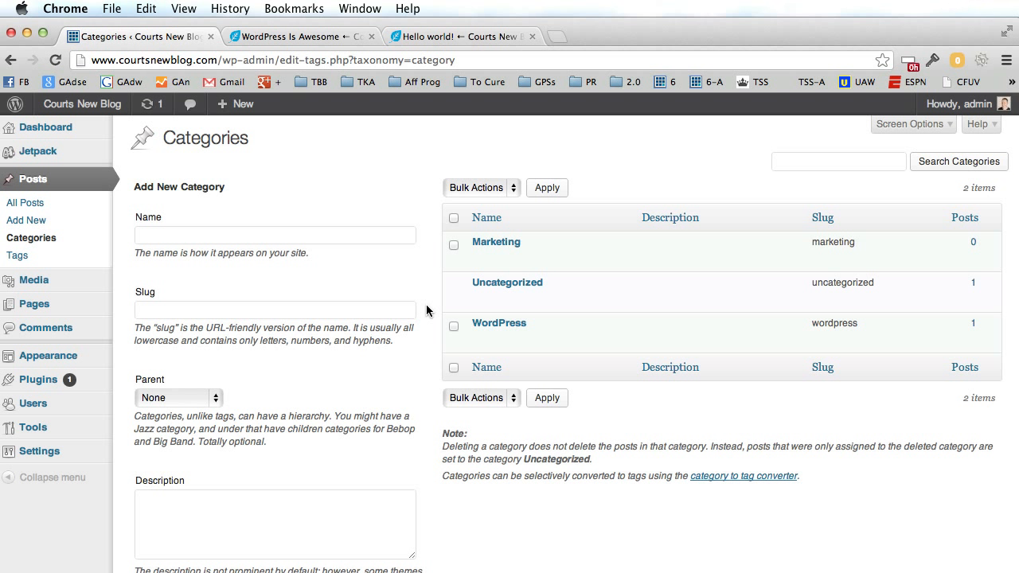
mouse_move(506, 324)
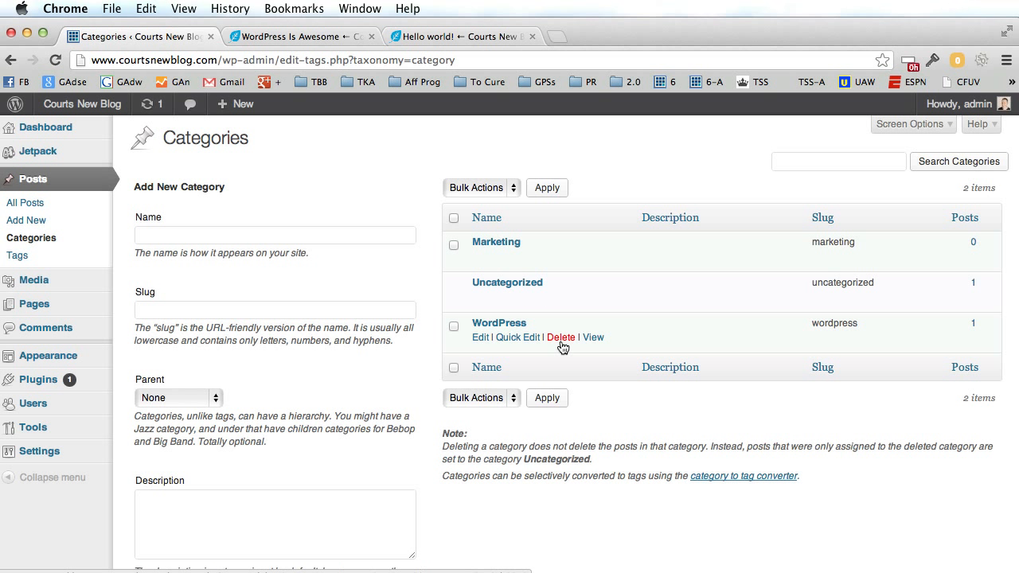
scroll(391, 294, "down", 1)
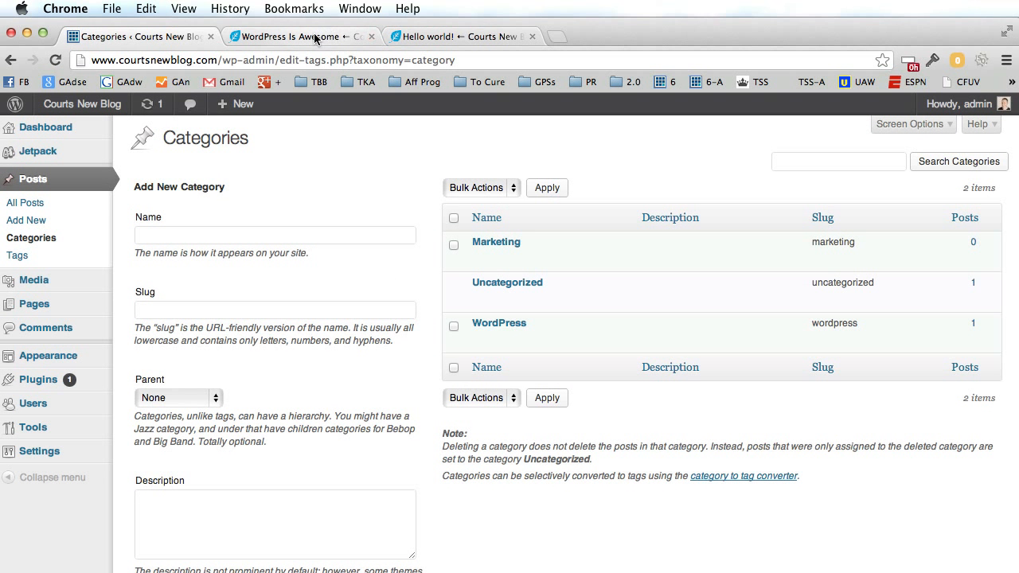
left_click(339, 36)
scroll(549, 309, "down", 8)
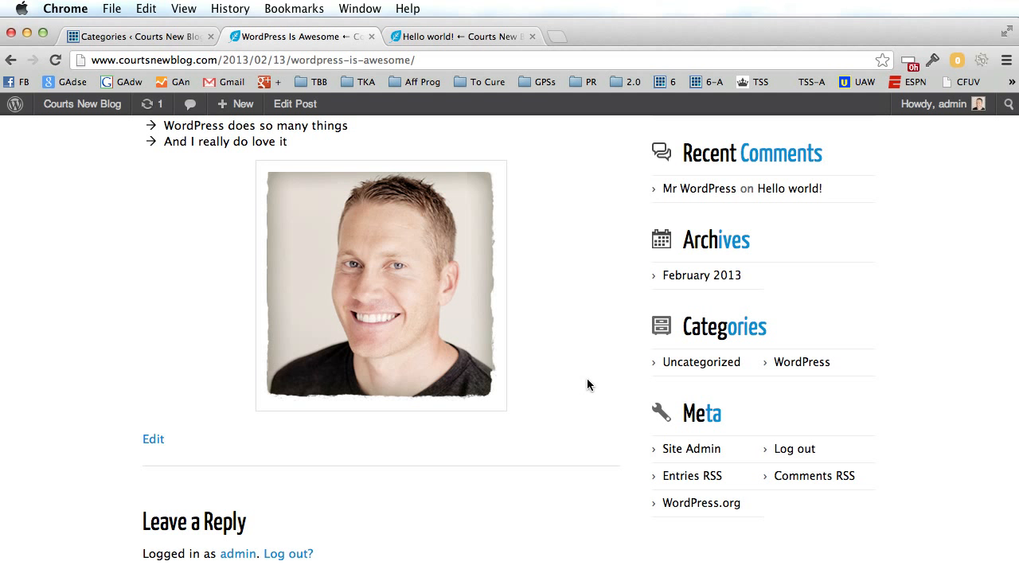
scroll(586, 378, "up", 5)
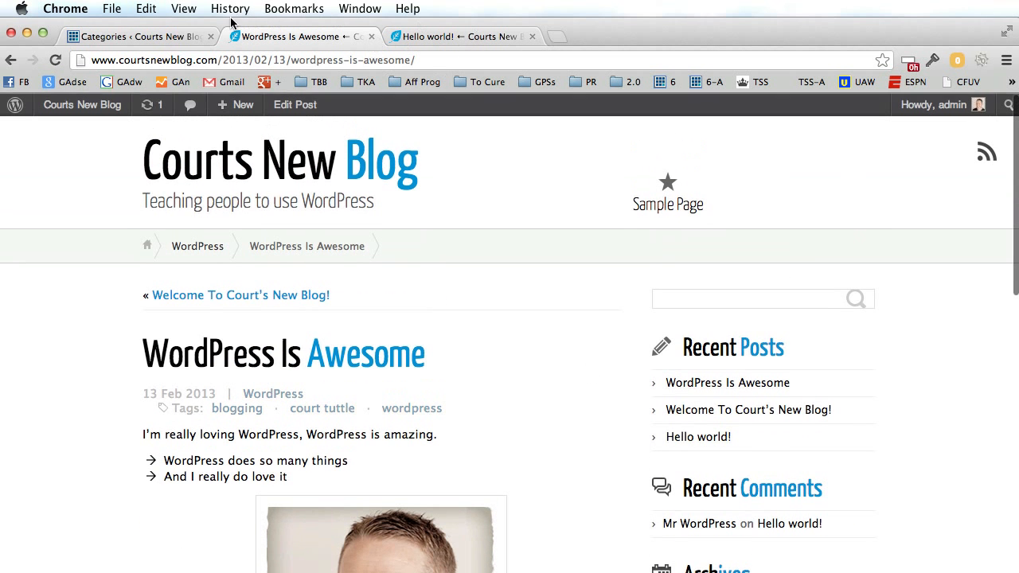
left_click(159, 40)
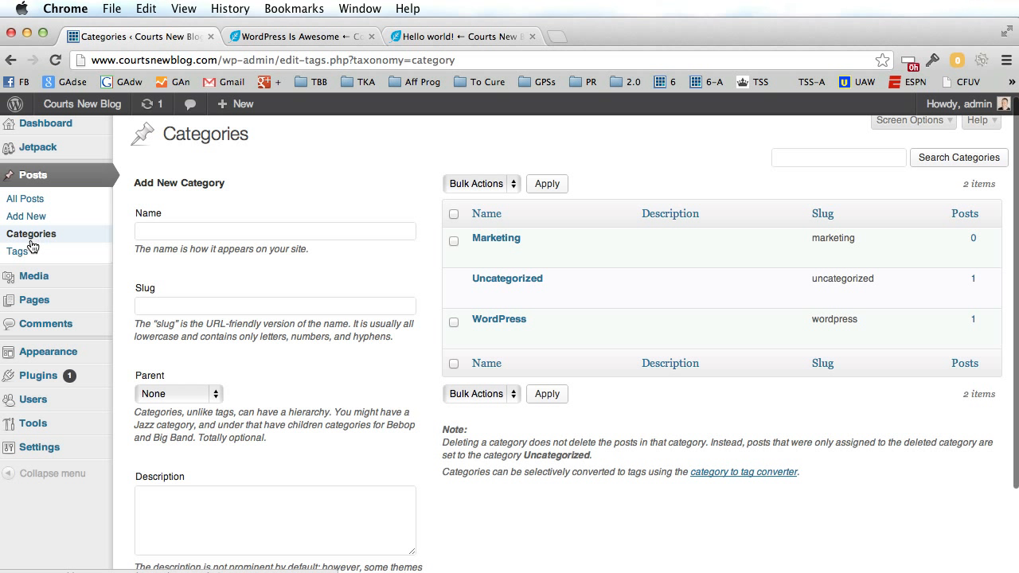
mouse_move(42, 307)
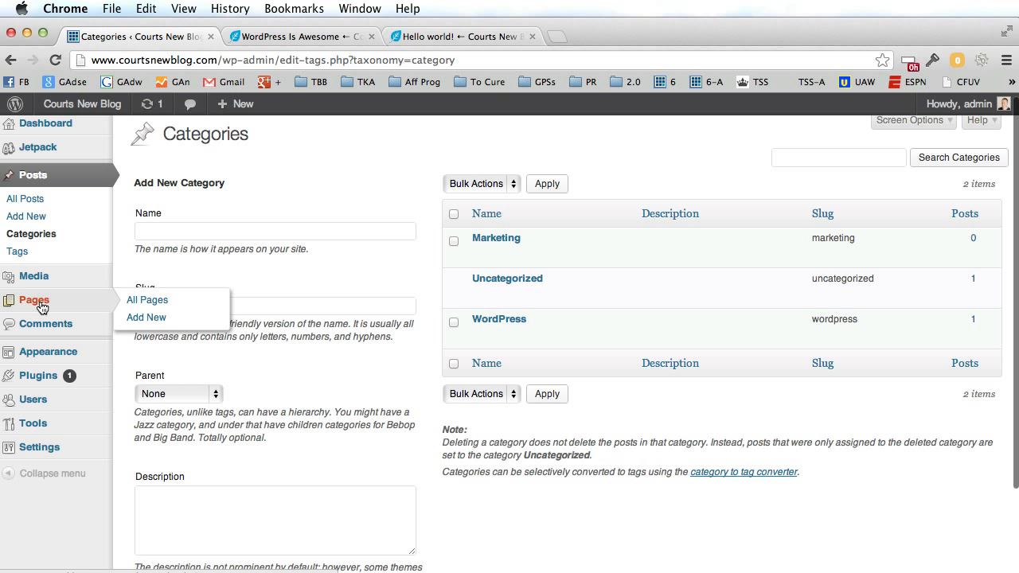
left_click(328, 37)
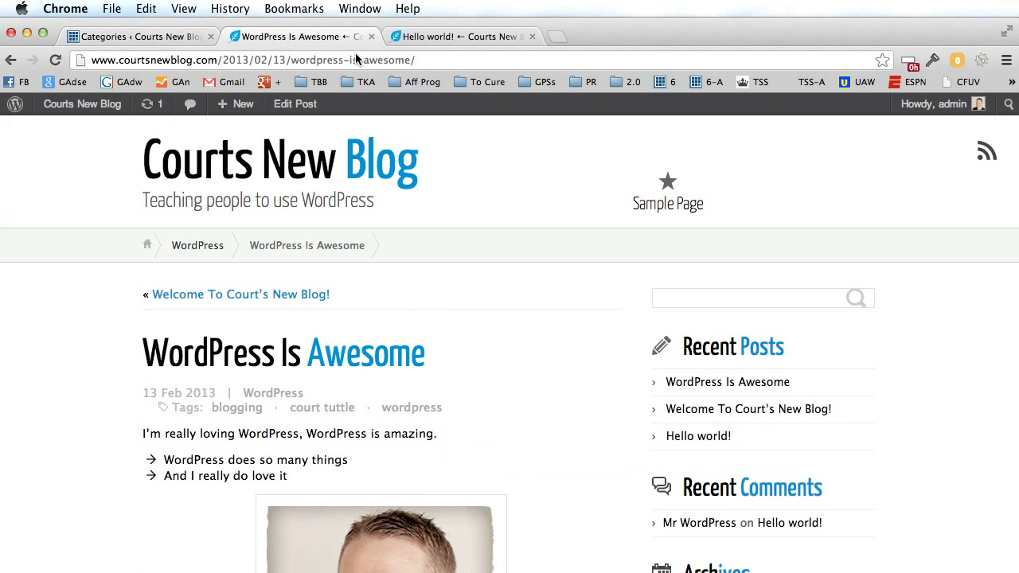
left_click(351, 168)
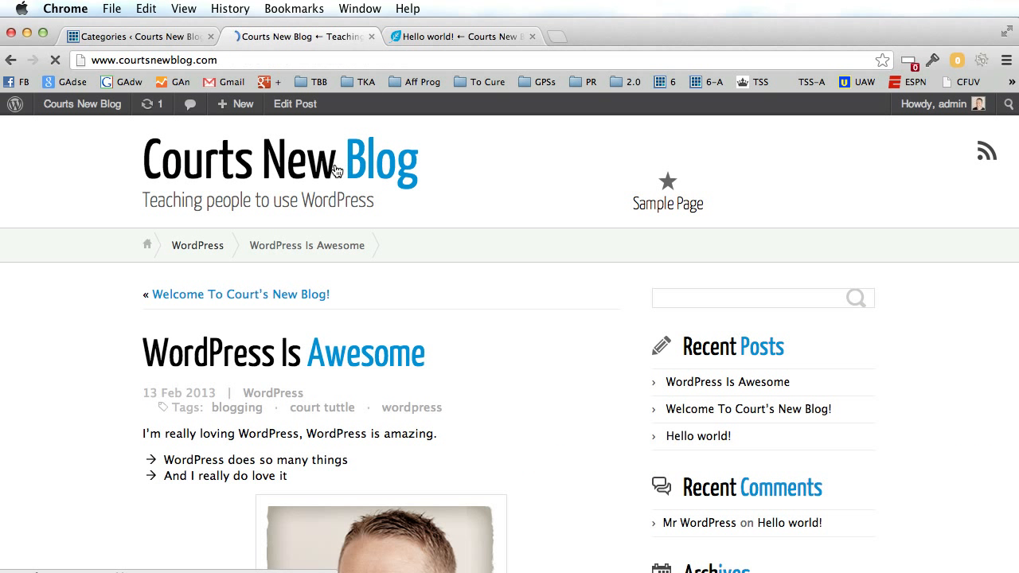
scroll(84, 345, "down", 5)
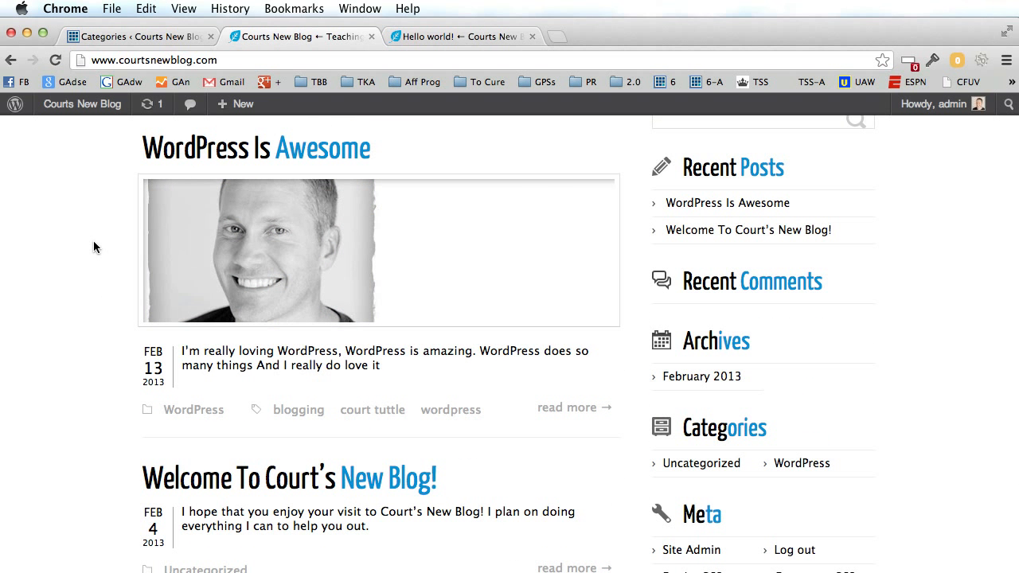
scroll(93, 246, "up", 5)
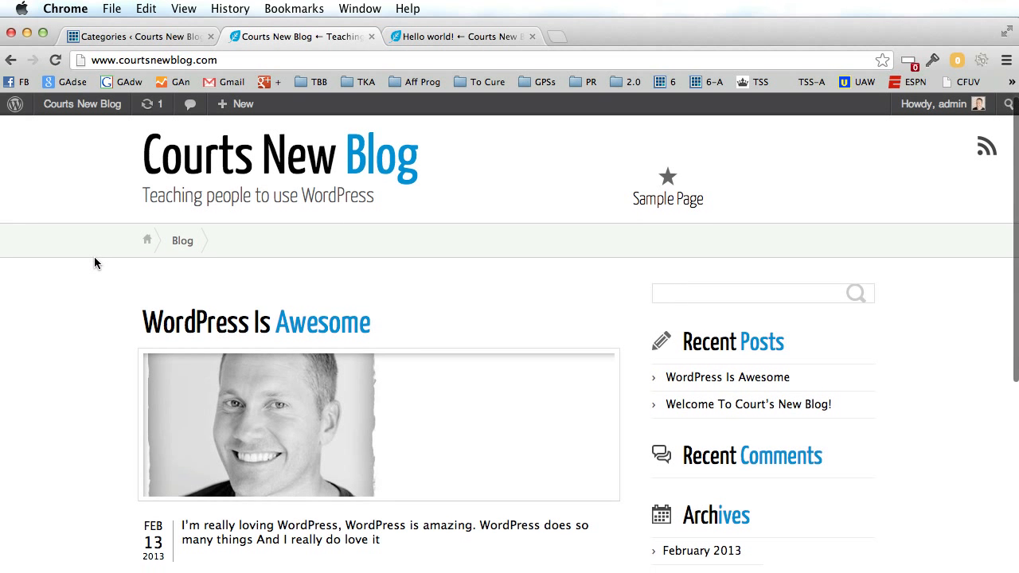
scroll(95, 257, "down", 1)
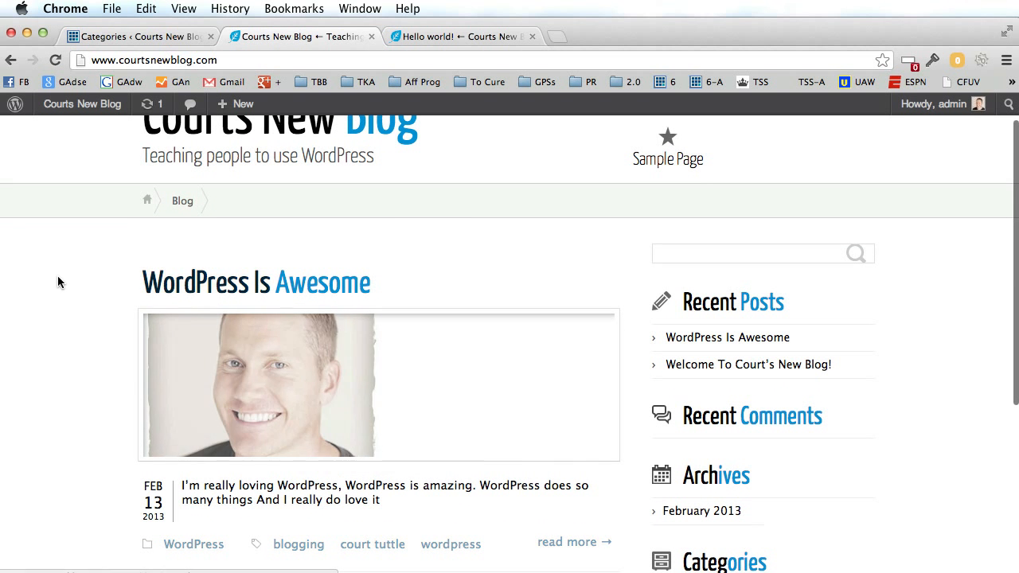
scroll(58, 276, "down", 7)
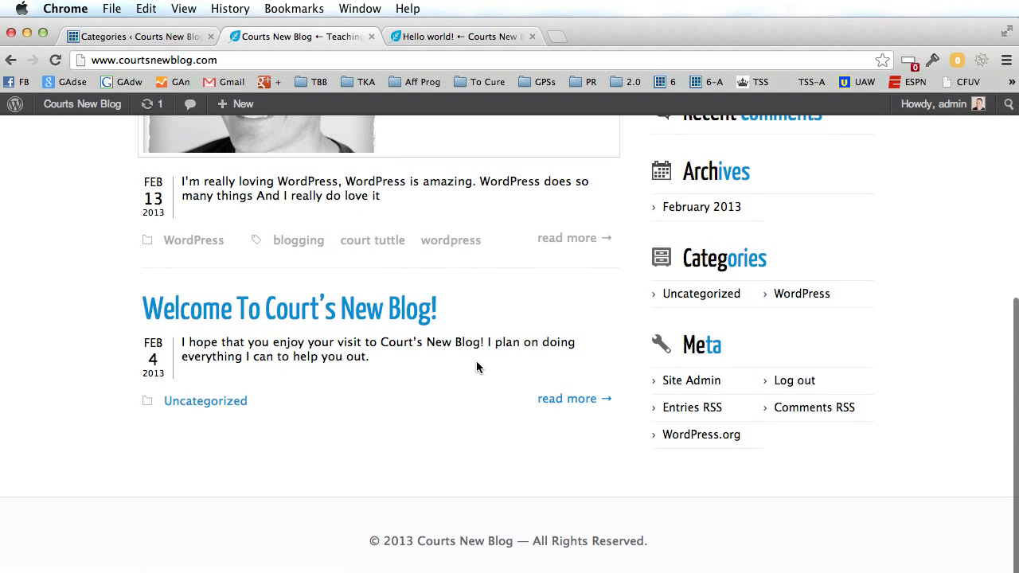
scroll(33, 373, "up", 8)
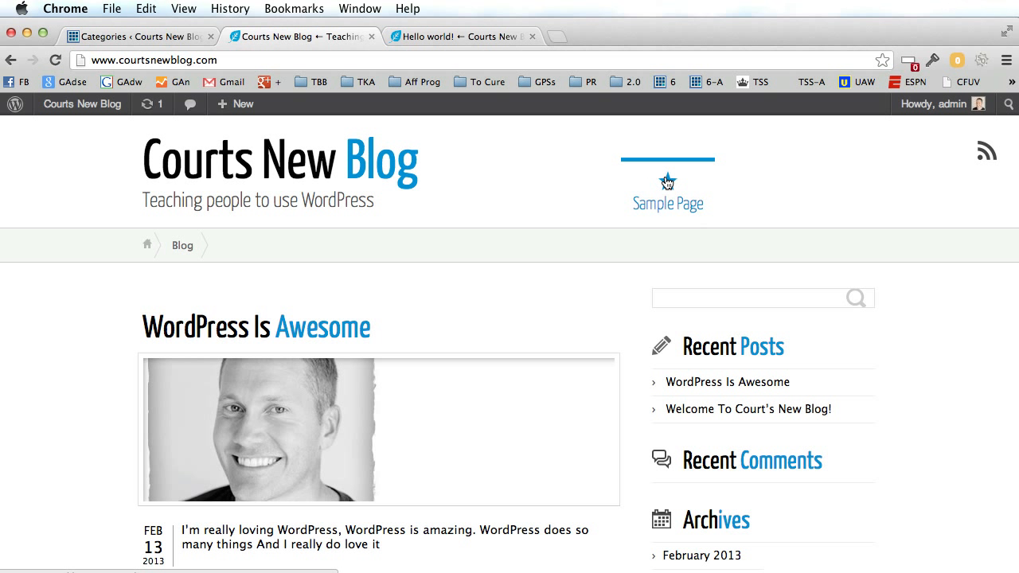
left_click(134, 36)
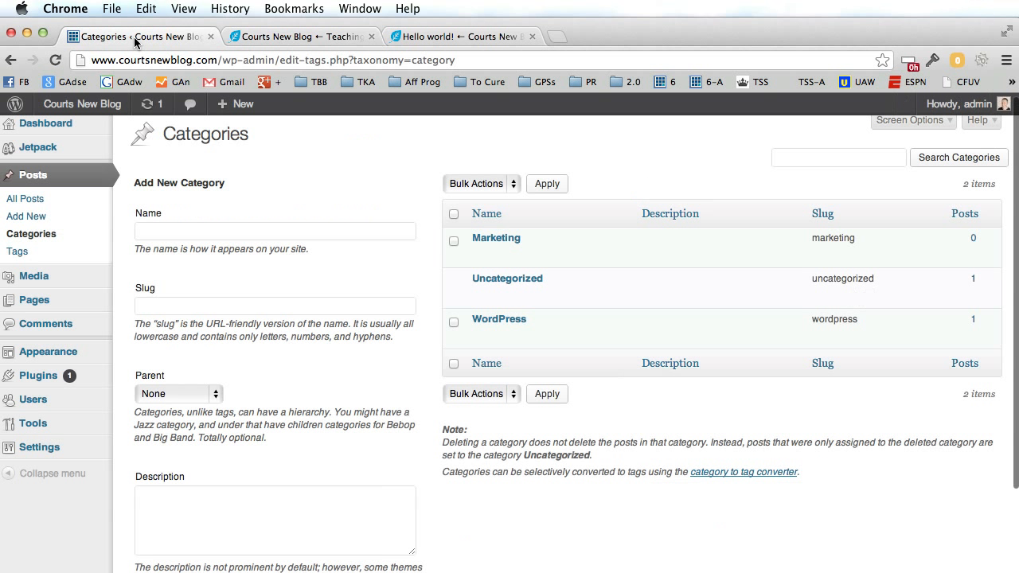
mouse_move(37, 297)
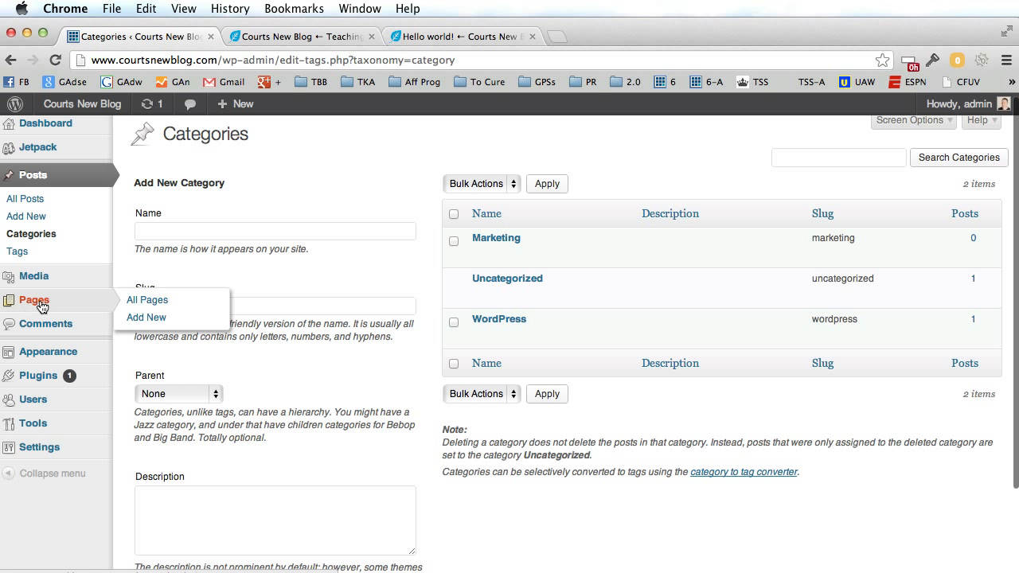
Close the Hello world! tab and preview the blog's Sample Page.
left_click(151, 302)
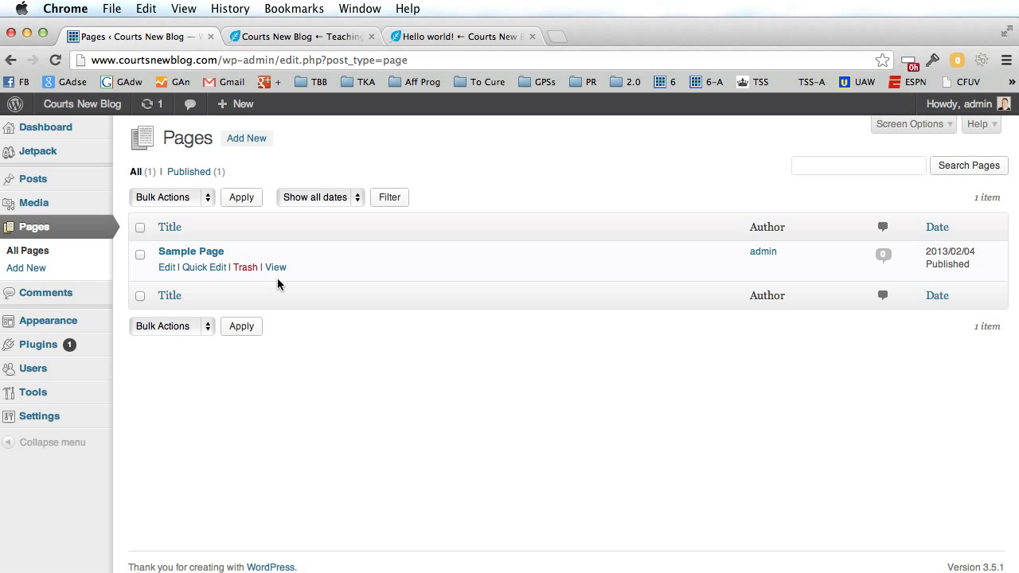
left_click(437, 39)
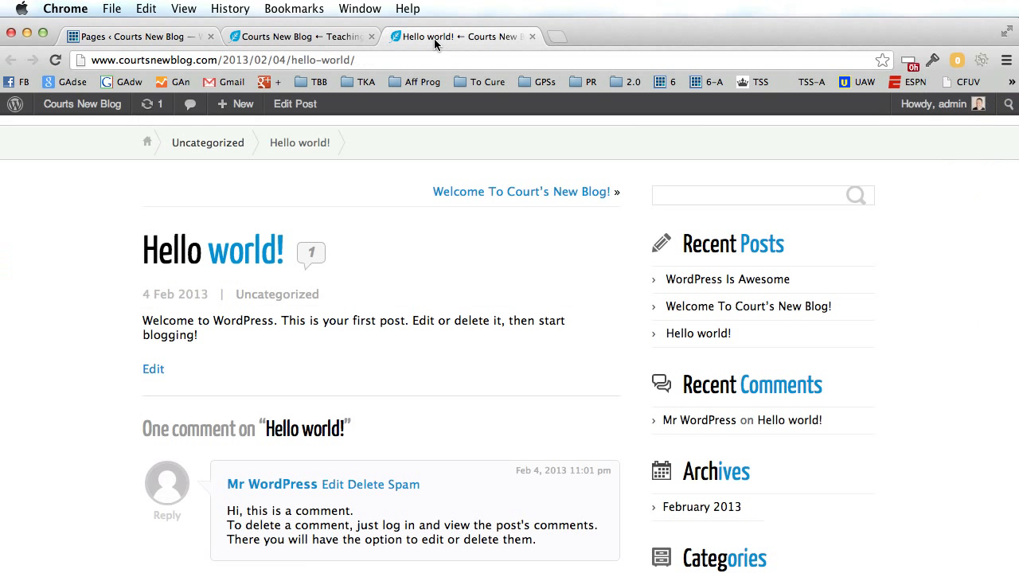
left_click(530, 37)
left_click(667, 195)
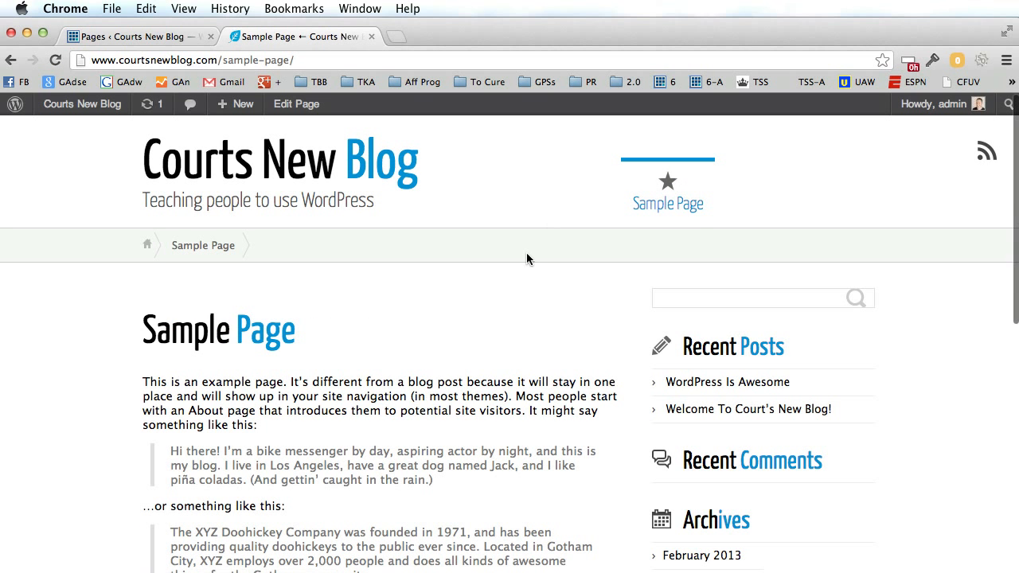
scroll(519, 255, "down", 3)
scroll(519, 258, "up", 5)
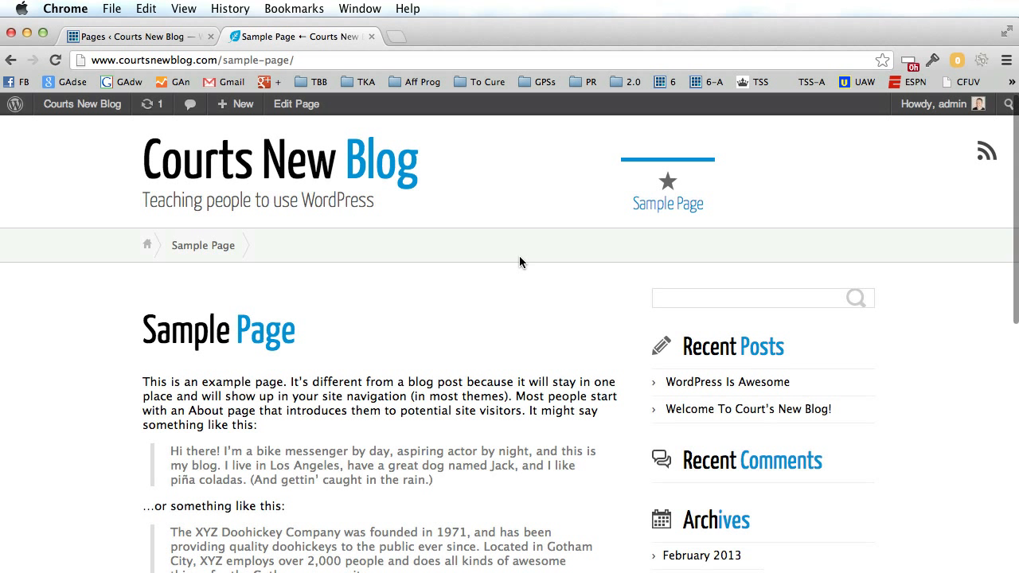
Trash the Sample Page from the All Pages list.
left_click(170, 37)
mouse_move(205, 271)
left_click(245, 269)
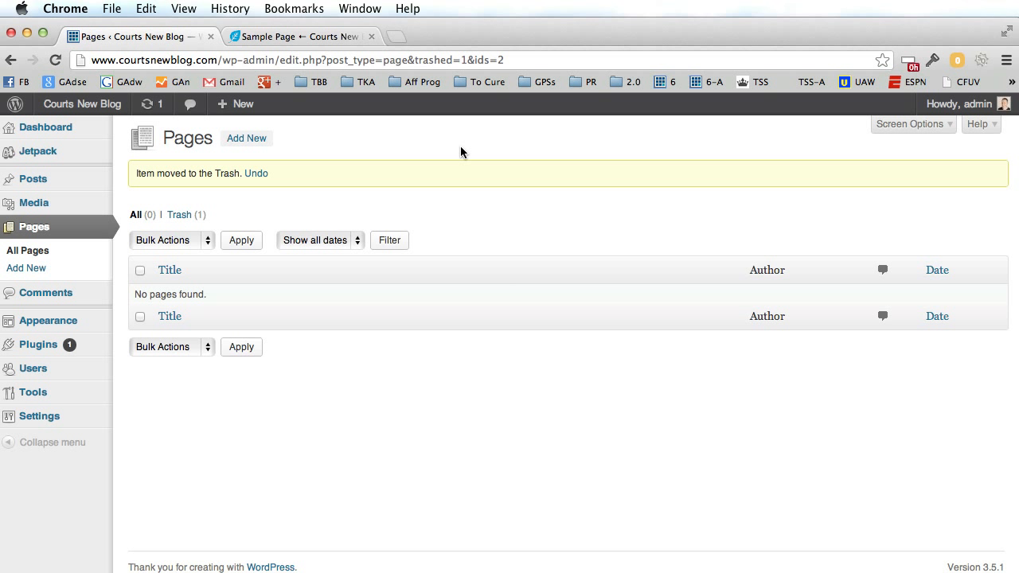
Start a new page titled 'About Me'.
left_click(27, 269)
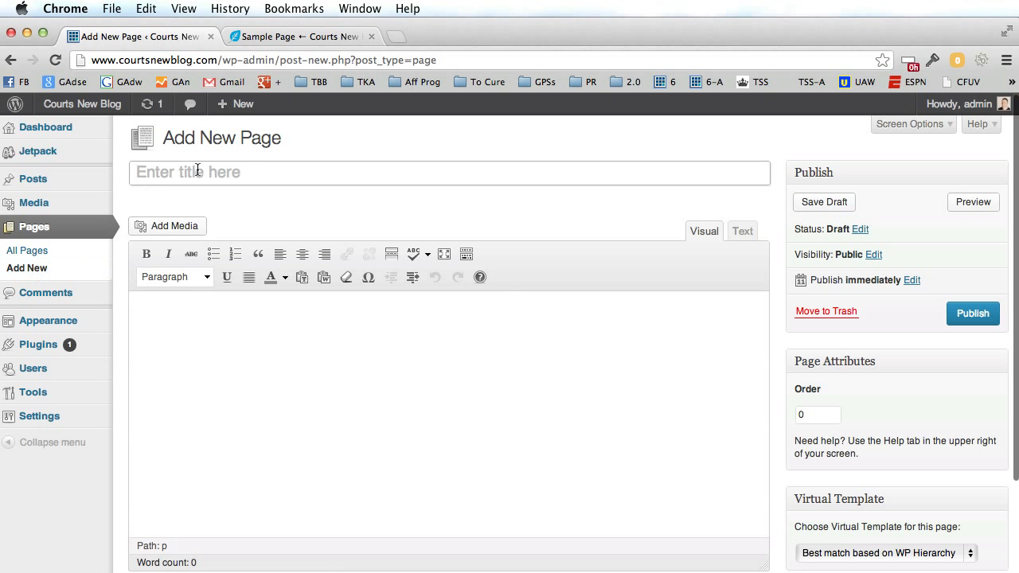
left_click(195, 175)
type("A")
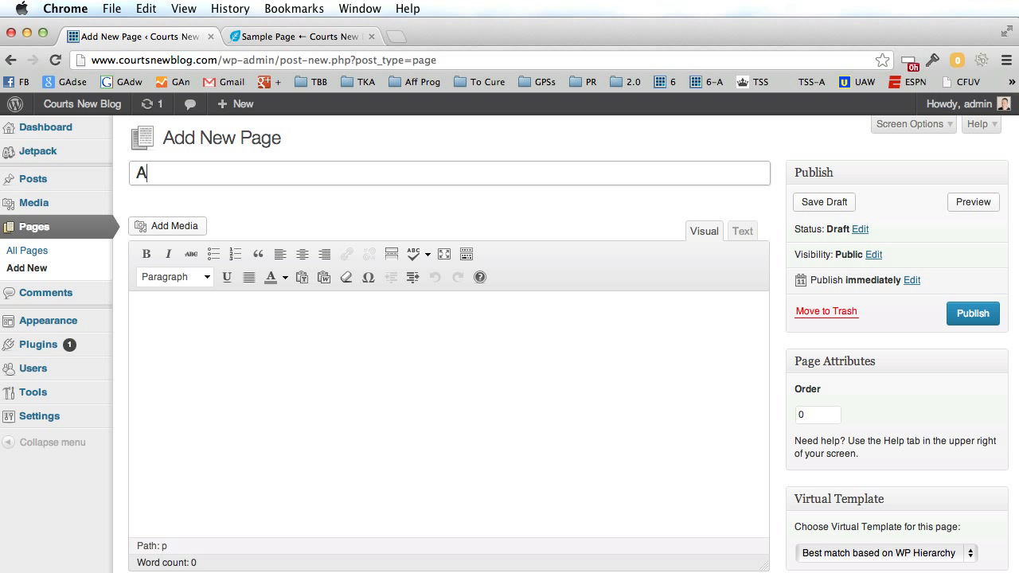
type("bout Me")
Write the author's intro and blogging-since-2004 paragraph, then publish the page.
left_click(240, 364)
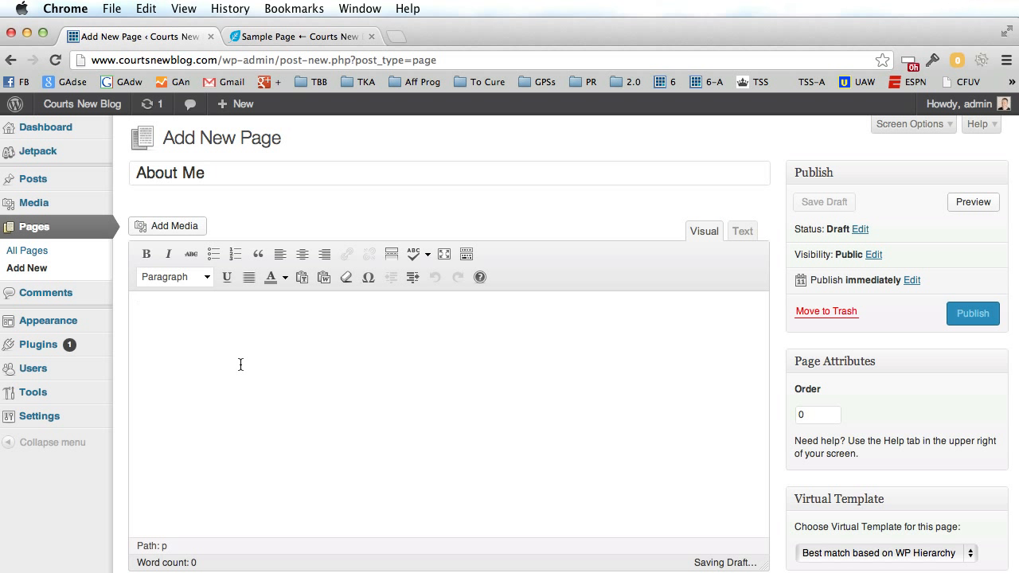
type("My name is Court")
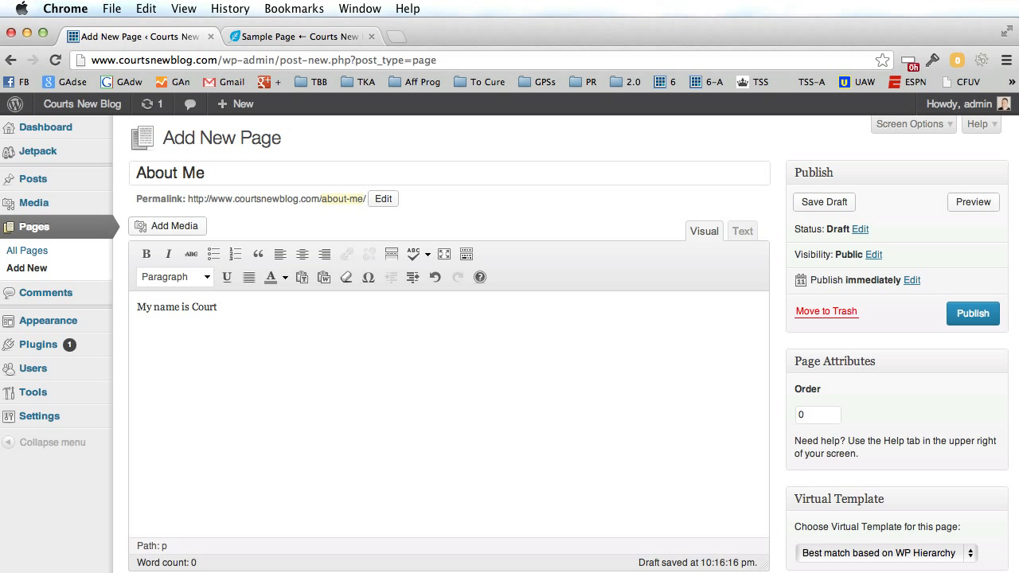
type(" Tuttle,")
type("I love blogging. ")
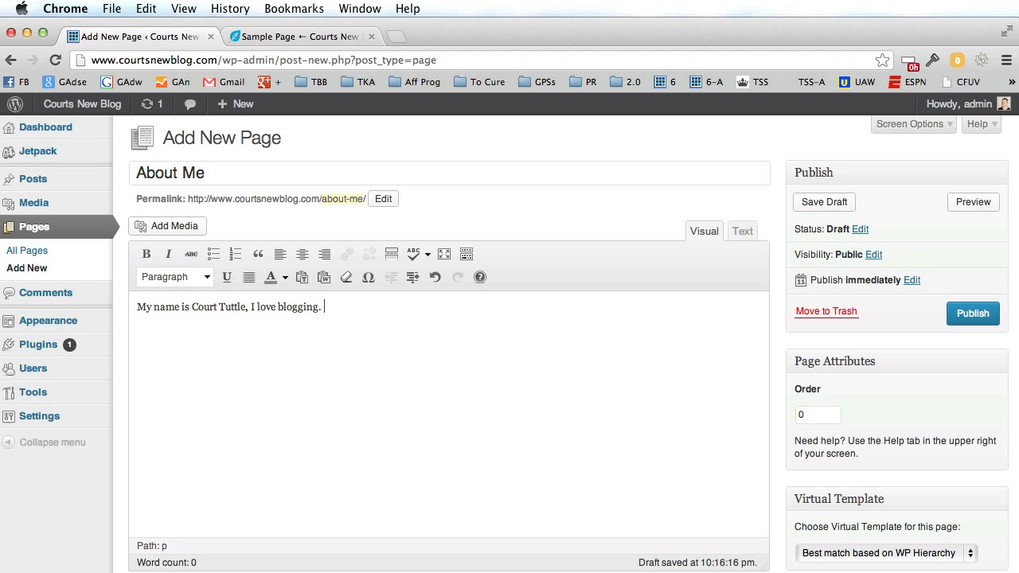
type("I have established many suc")
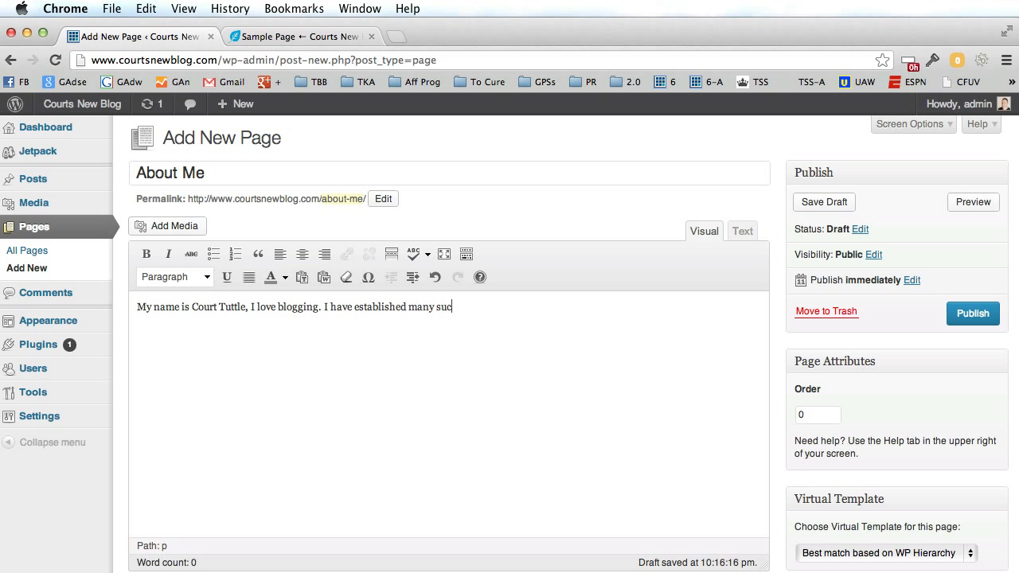
type("cessful blogs and ha")
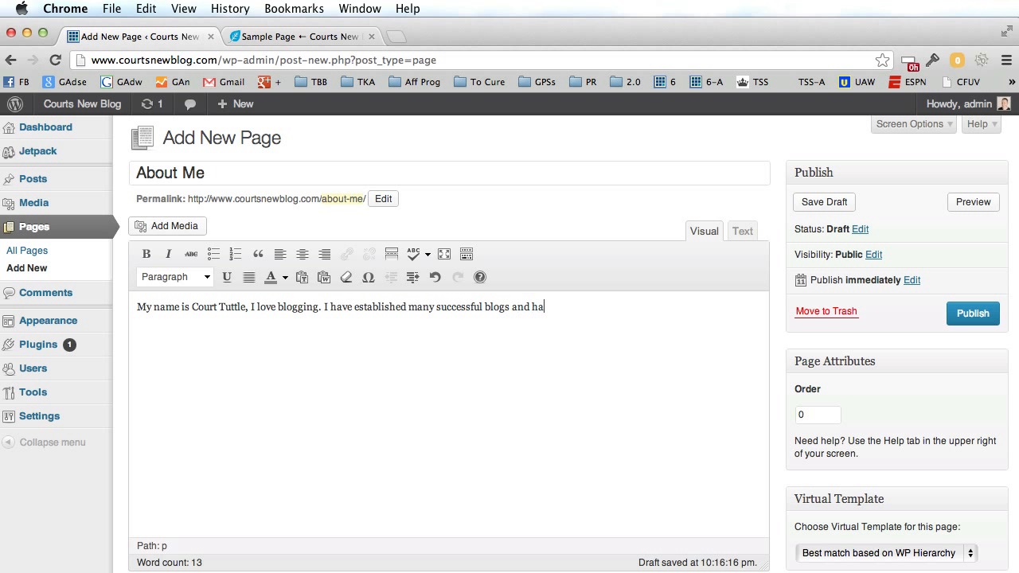
type("ve been doing it since")
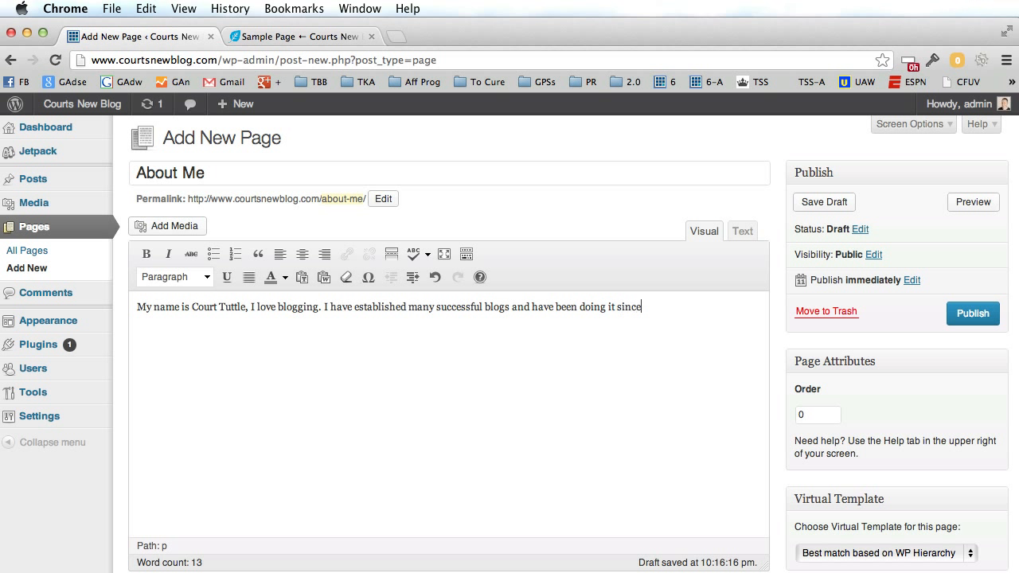
type(" 2004.")
left_click(983, 318)
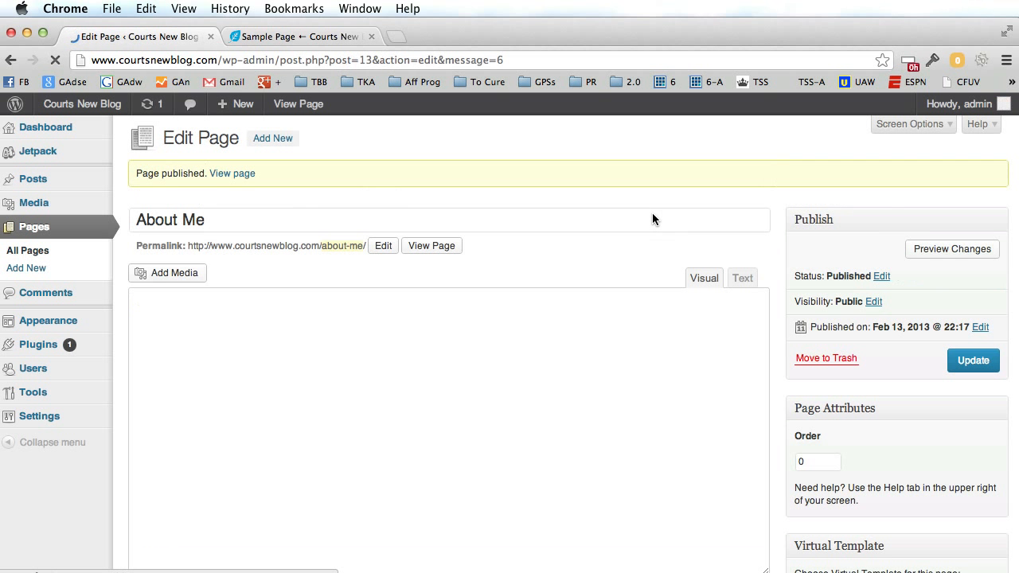
Reload the live blog and open About Me from its header menu to view the bio.
left_click(330, 38)
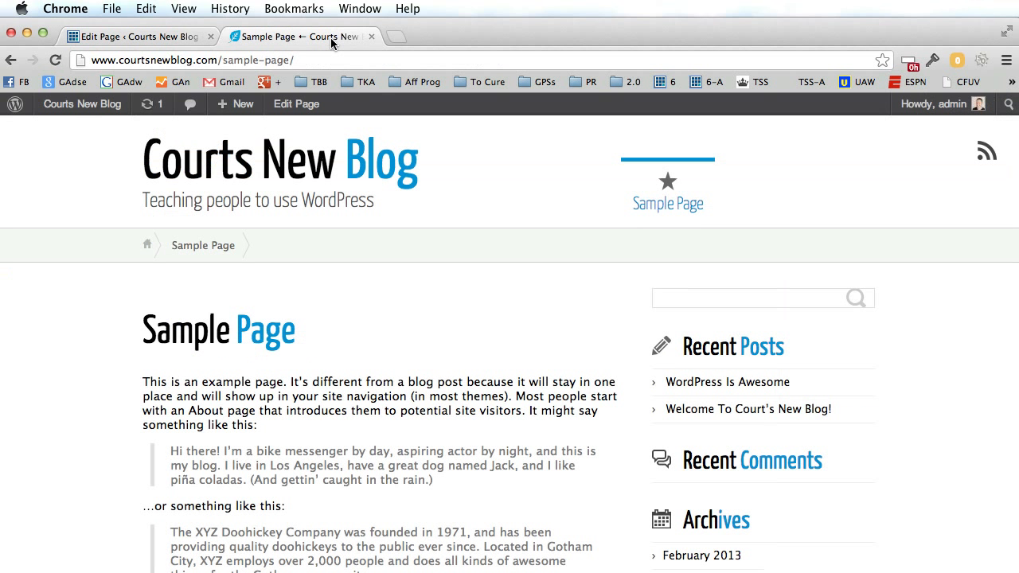
left_click(55, 60)
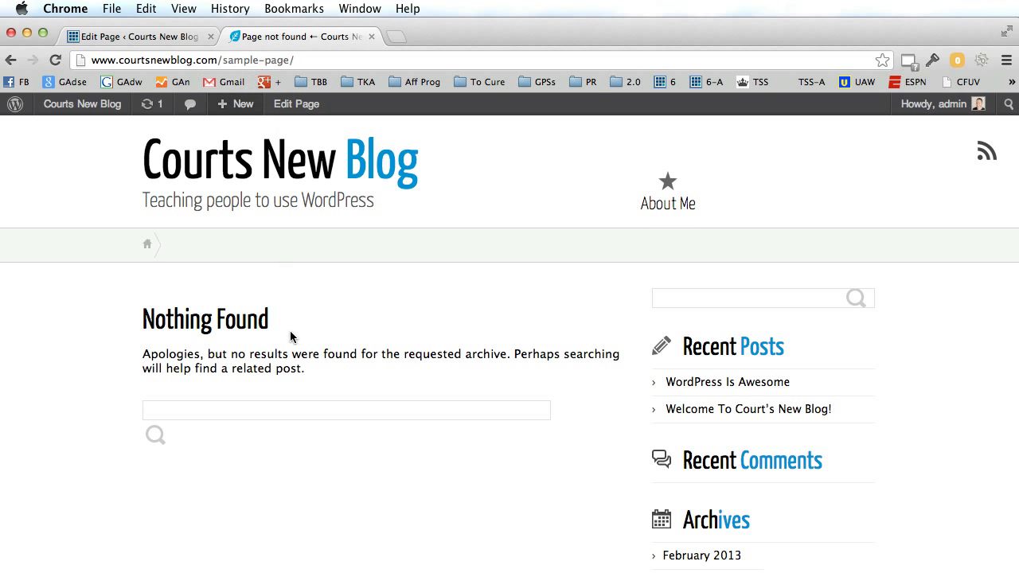
left_click(366, 157)
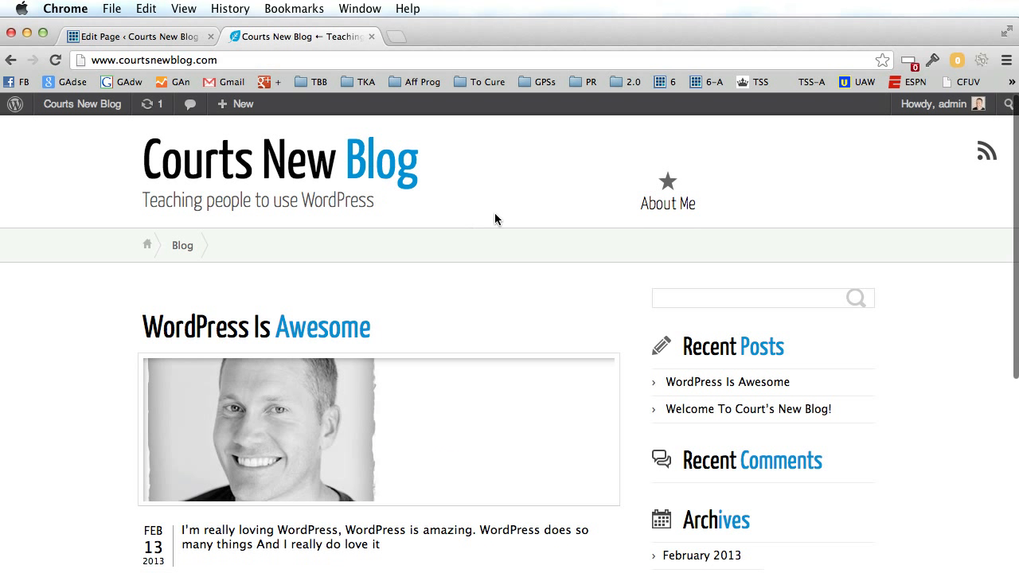
left_click(663, 204)
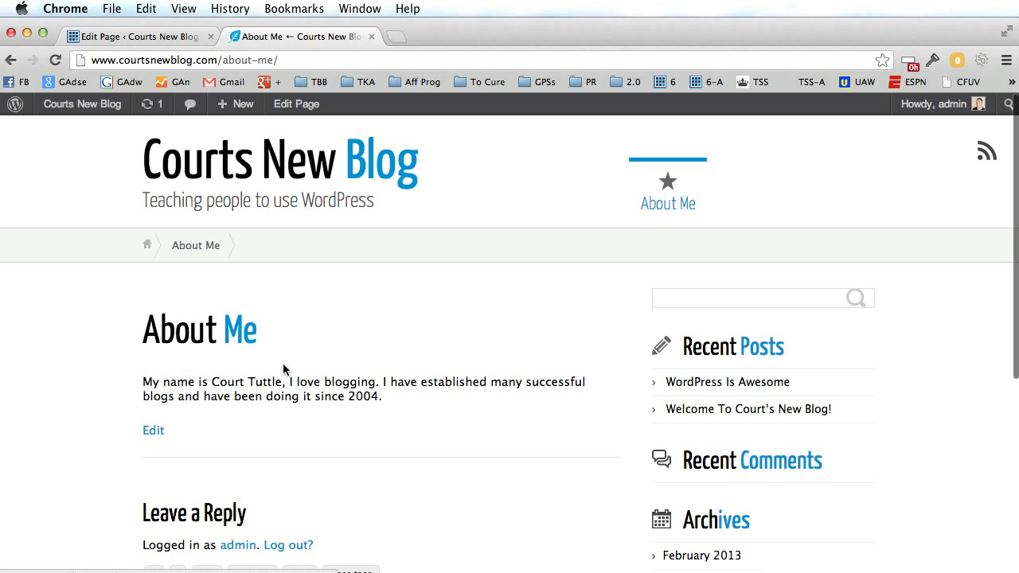
scroll(510, 388, "down", 3)
scroll(509, 389, "up", 3)
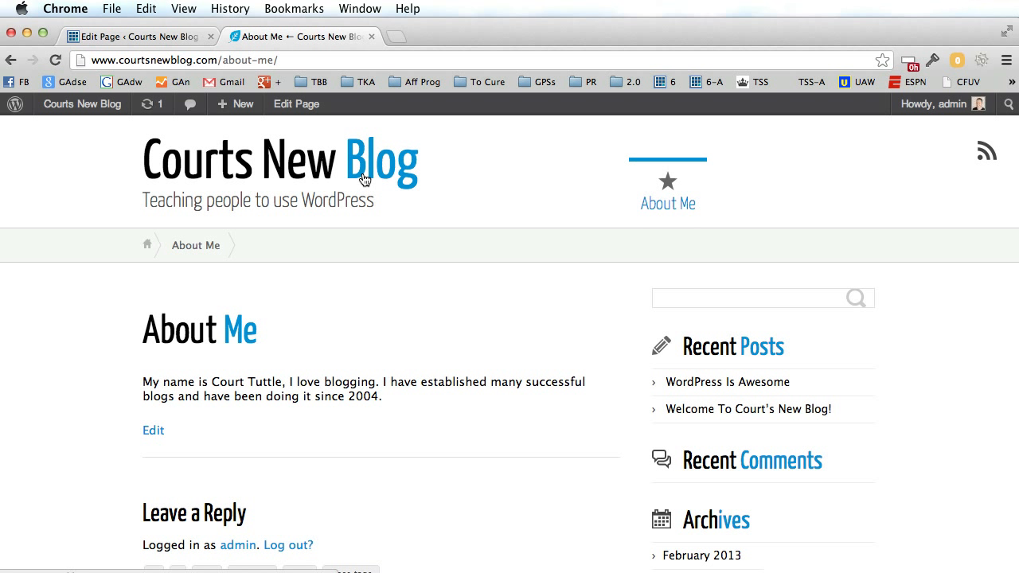
Reopen About Me for editing from All Pages, then go to Appearance > Themes.
left_click(165, 38)
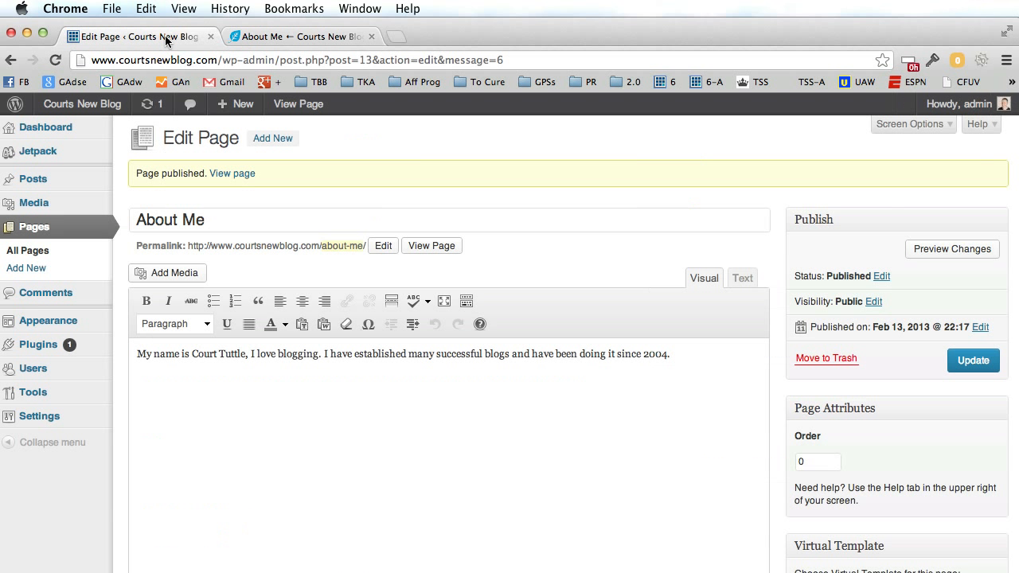
left_click(46, 259)
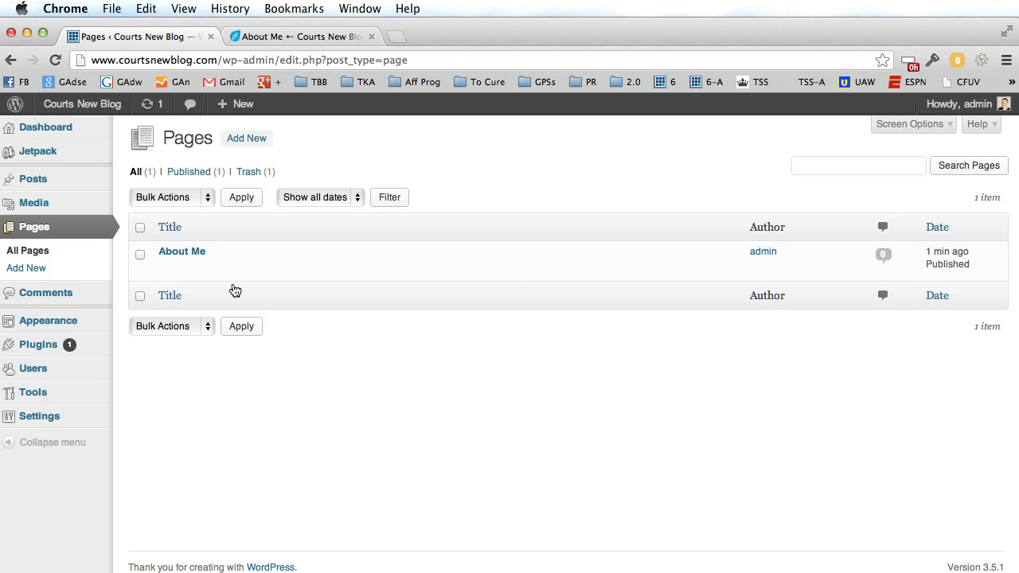
left_click(166, 269)
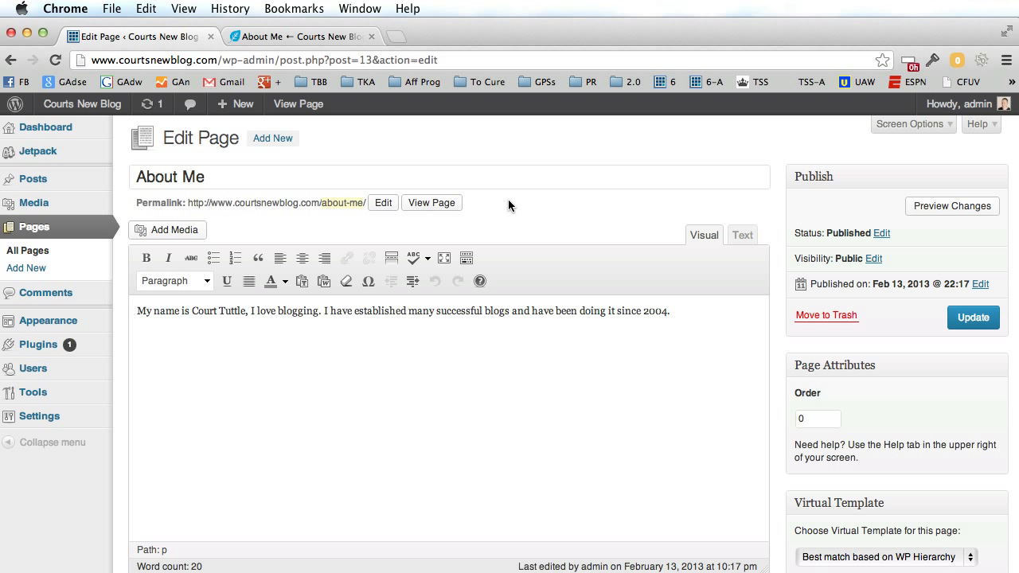
mouse_move(41, 326)
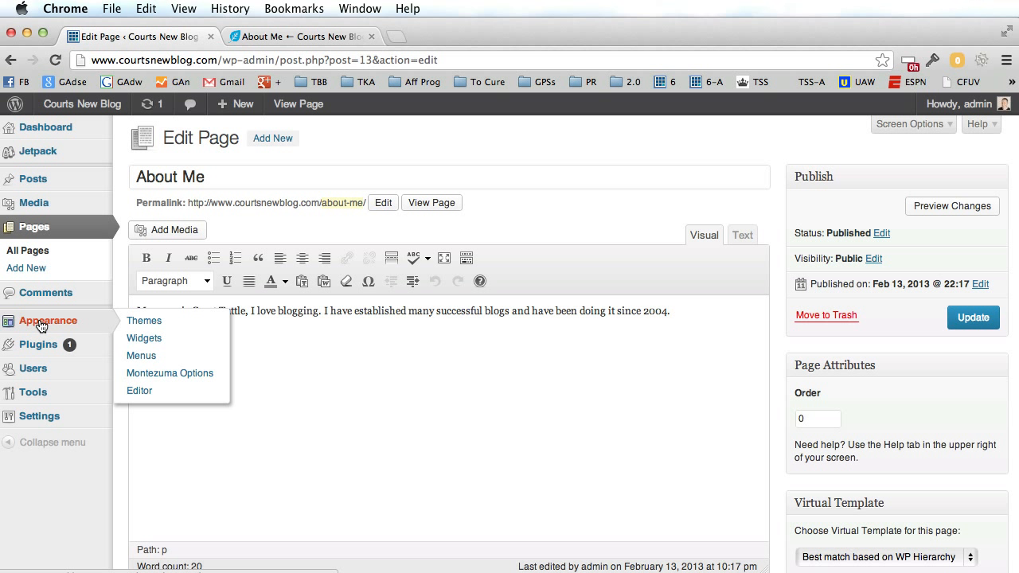
left_click(143, 326)
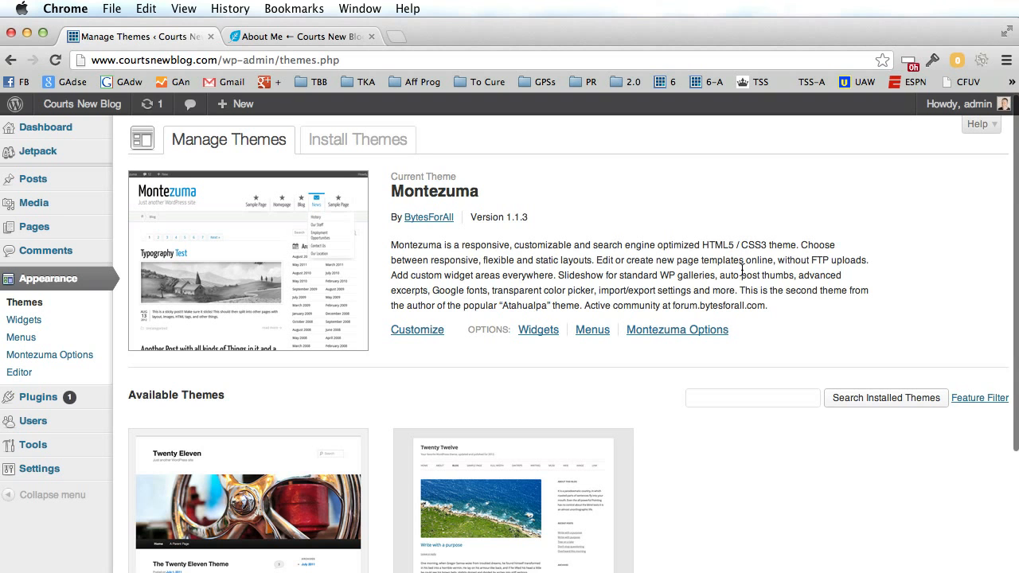
Open the Install Themes page to browse new themes.
scroll(559, 252, "down", 1)
scroll(757, 293, "down", 5)
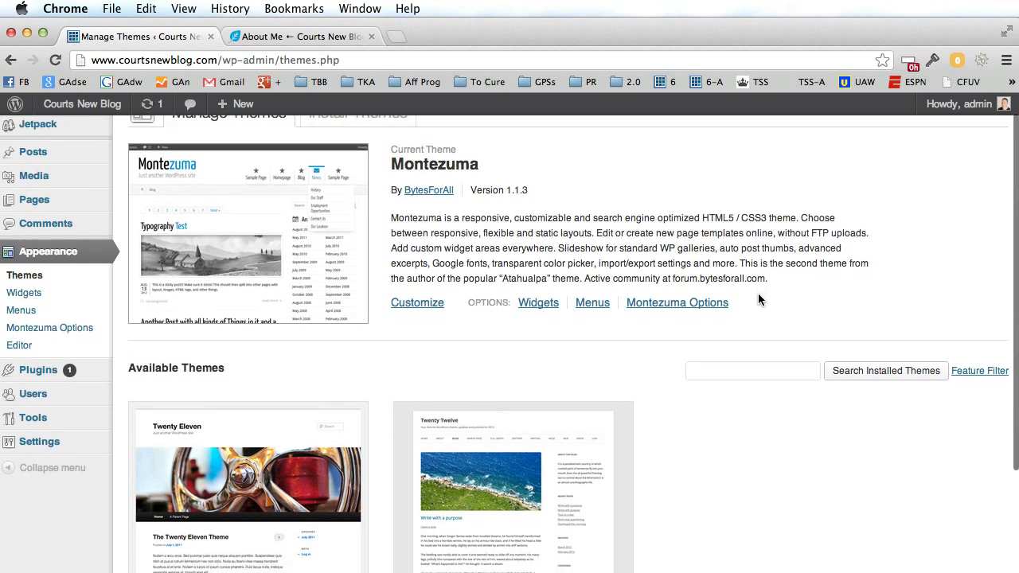
scroll(756, 307, "up", 5)
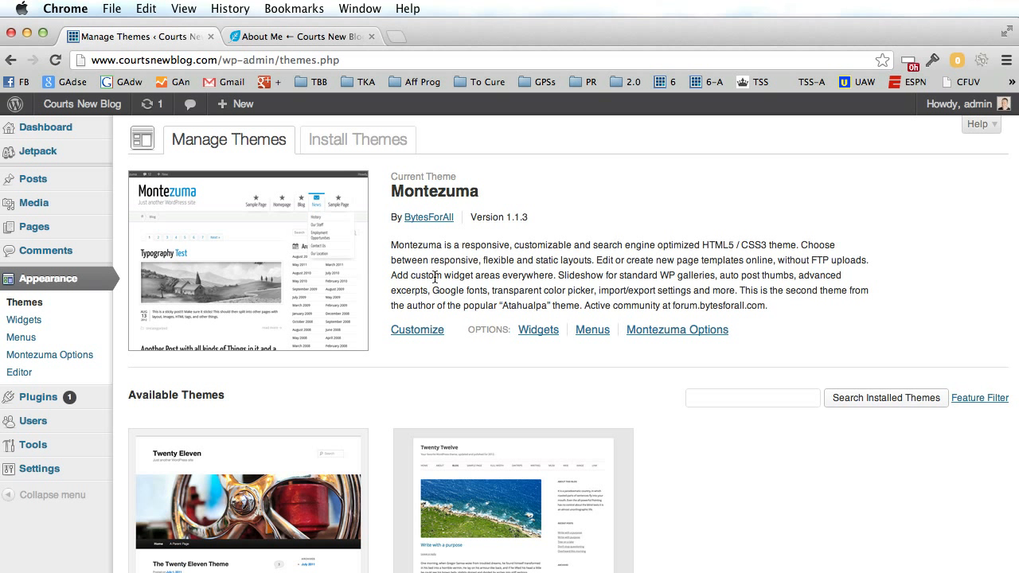
left_click(362, 146)
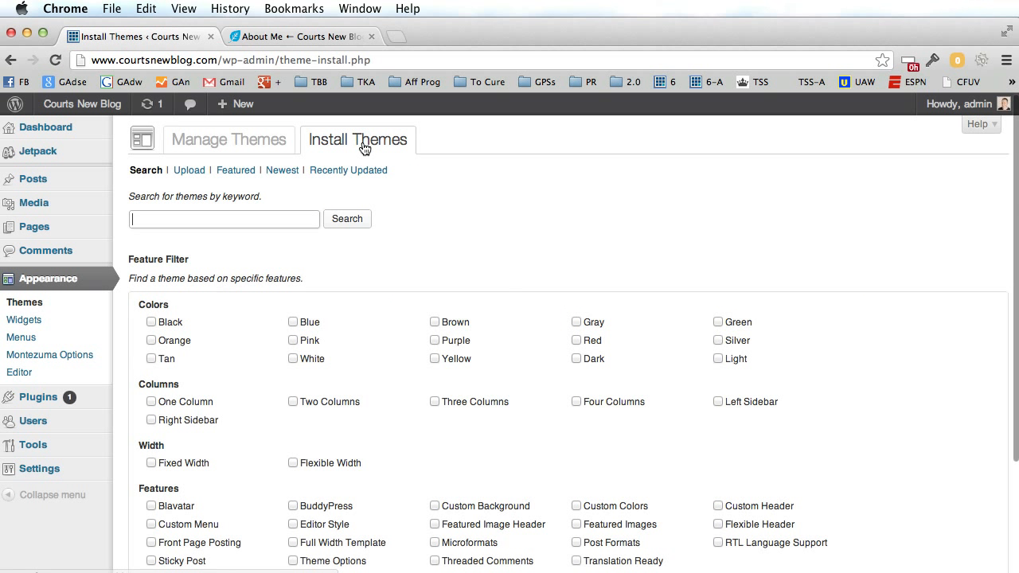
scroll(761, 255, "down", 4)
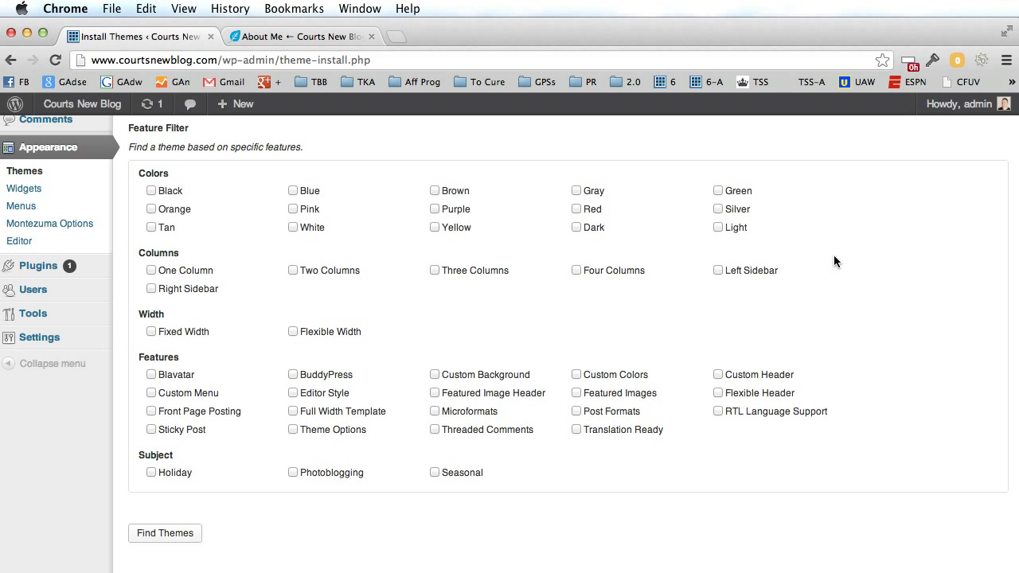
scroll(833, 256, "up", 3)
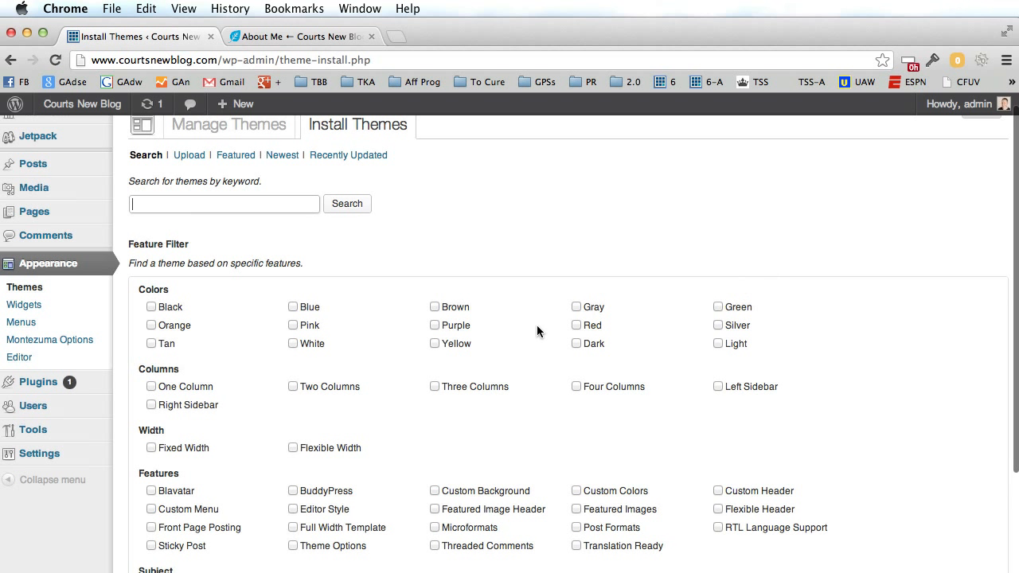
Filter directory themes by Black, Two Columns and Custom Header, then search.
left_click(151, 306)
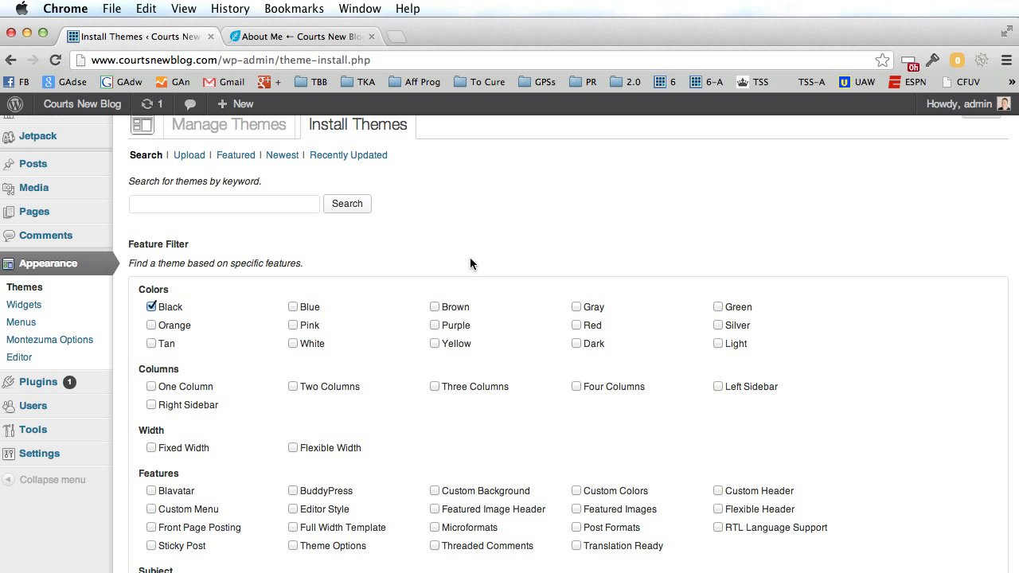
scroll(850, 274, "down", 2)
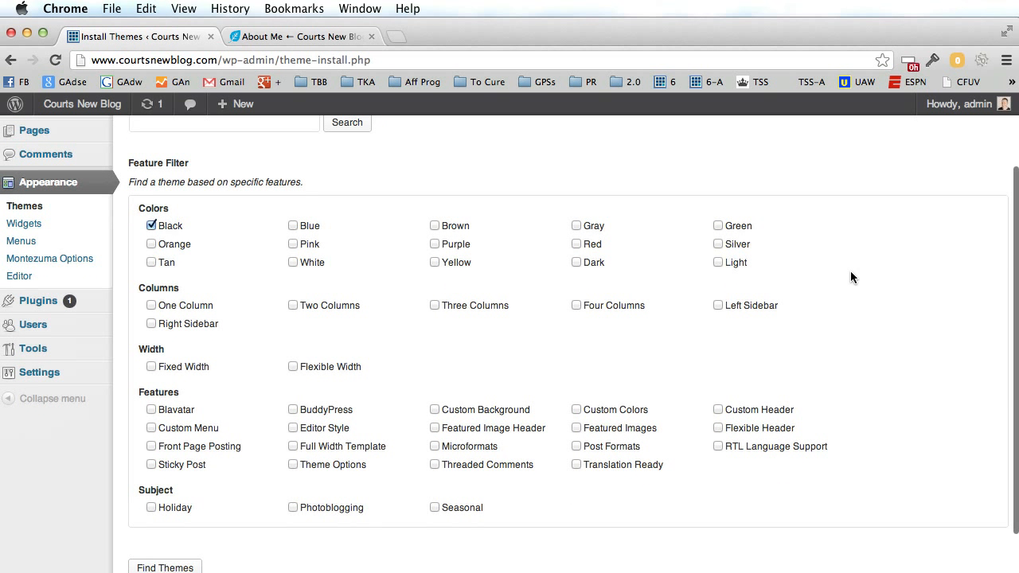
left_click(292, 304)
scroll(436, 364, "down", 1)
scroll(436, 364, "down", 2)
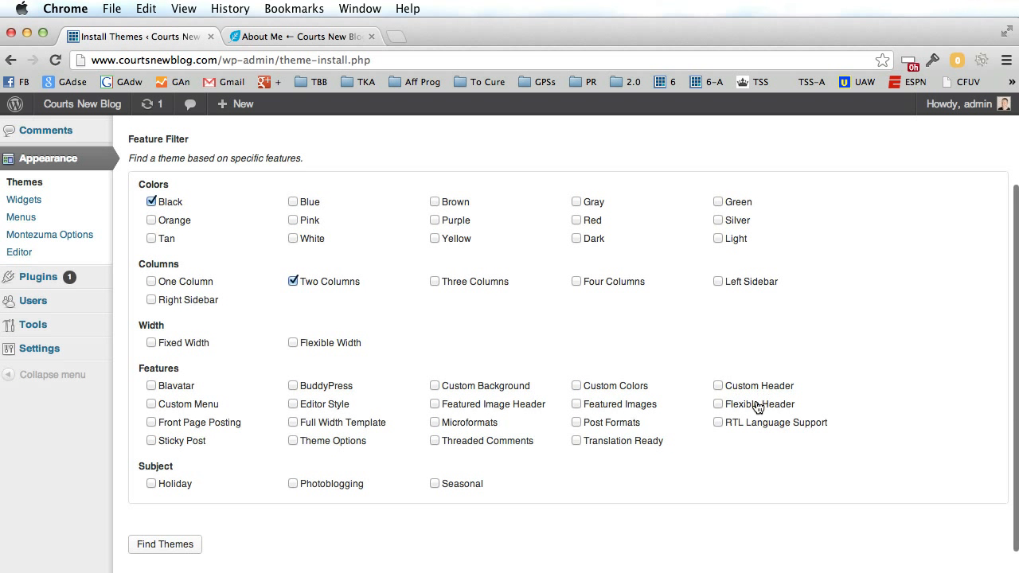
left_click(719, 385)
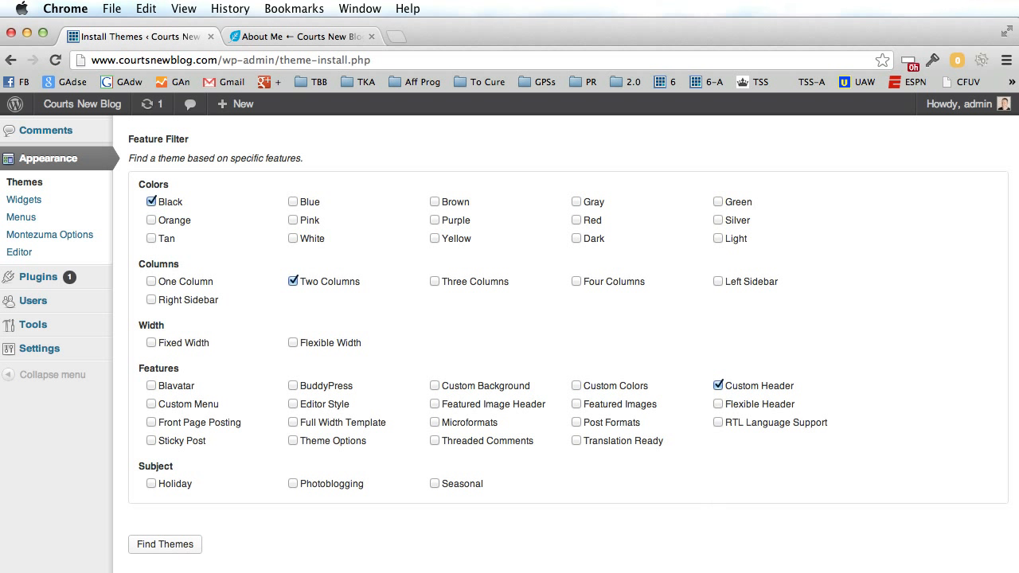
left_click(167, 547)
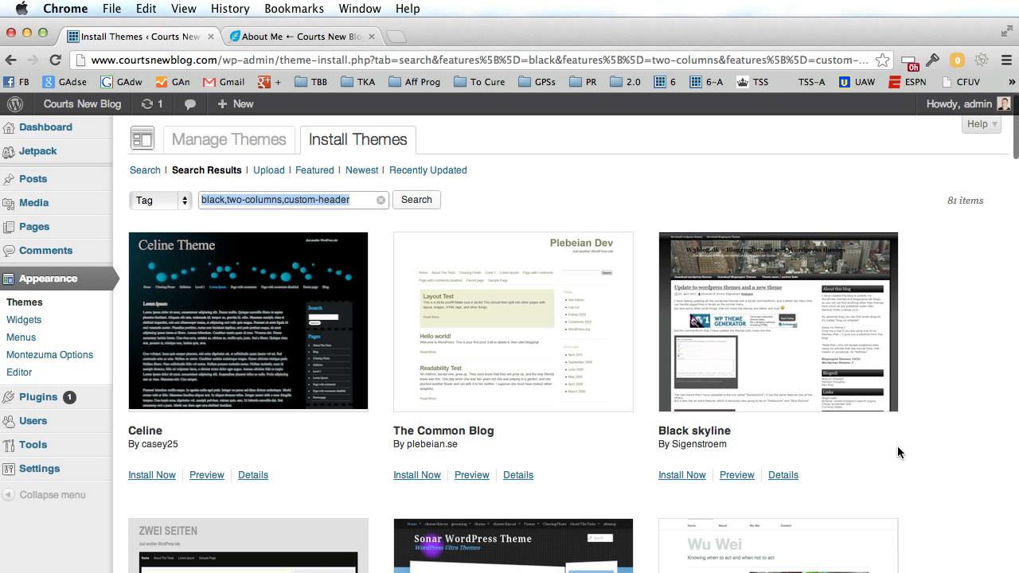
Scroll the 81 matching themes down to BlackMesa and open its full preview.
scroll(898, 445, "down", 3)
scroll(898, 444, "down", 4)
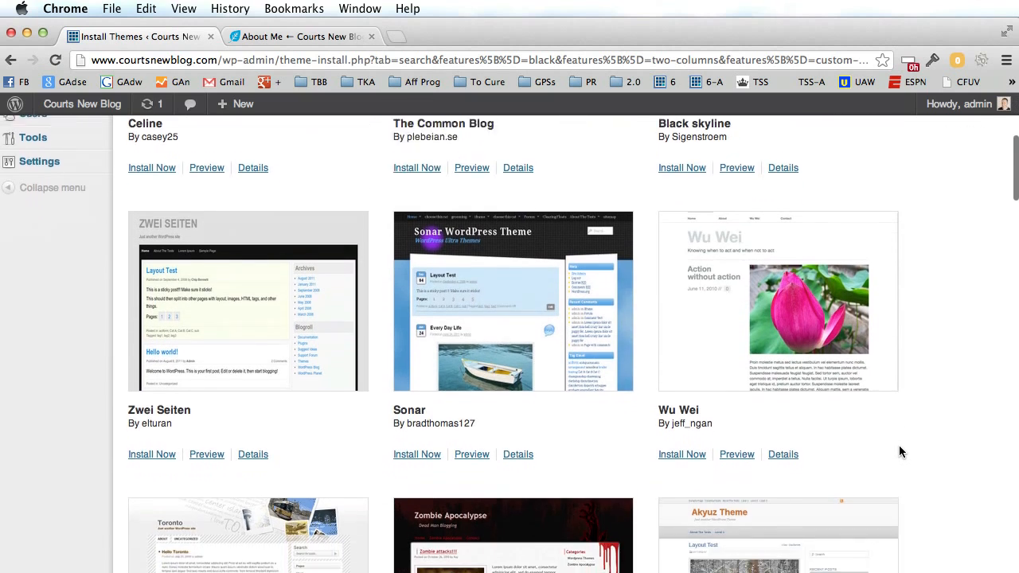
scroll(899, 451, "down", 5)
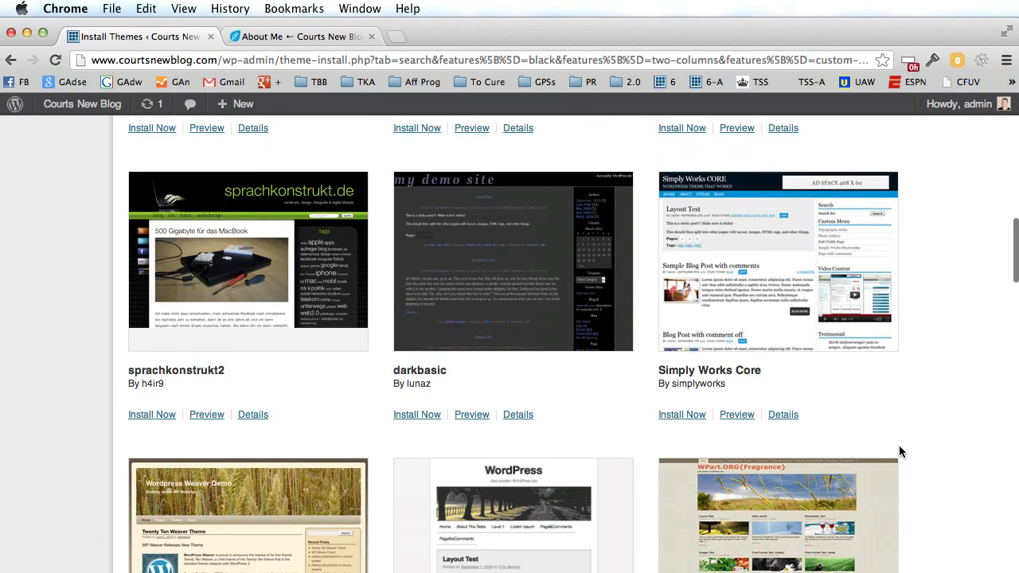
scroll(898, 452, "down", 1)
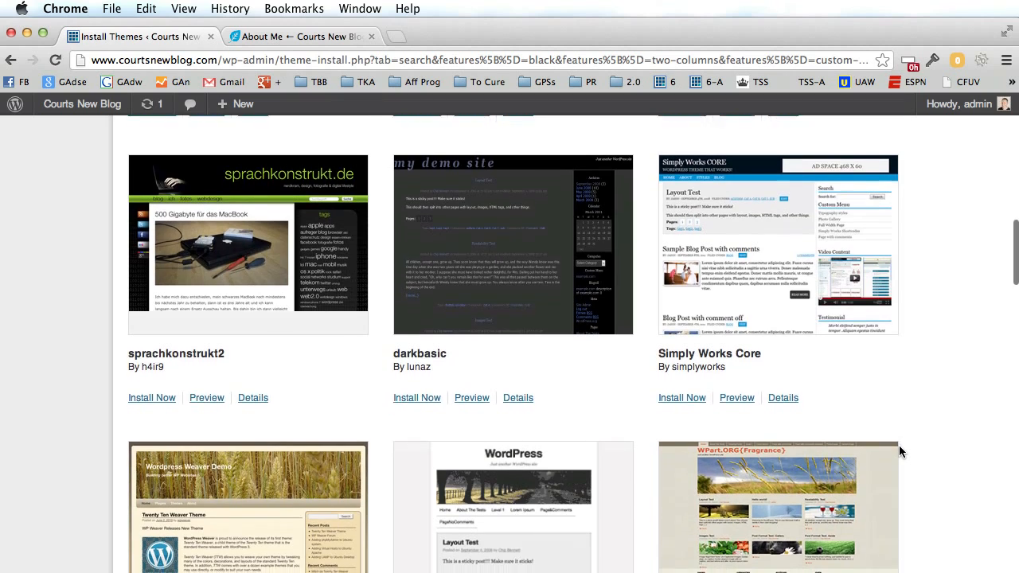
scroll(899, 451, "down", 2)
scroll(899, 451, "down", 4)
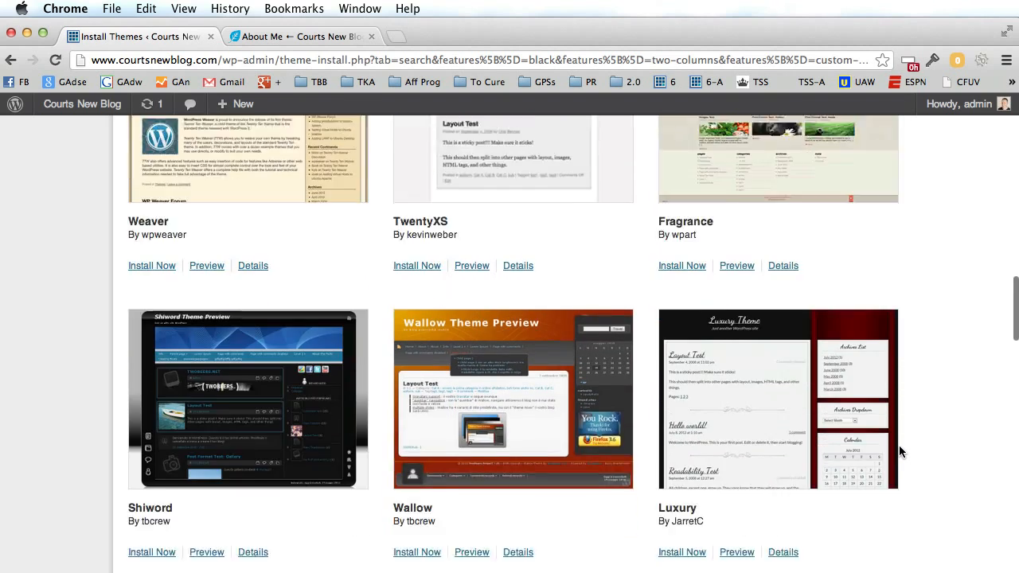
scroll(898, 451, "down", 5)
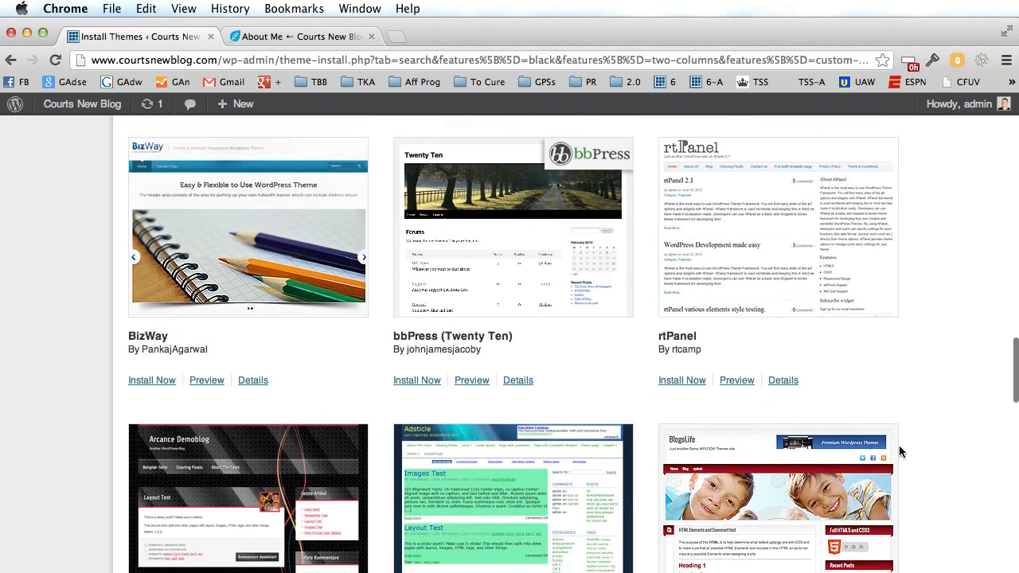
scroll(900, 451, "down", 2)
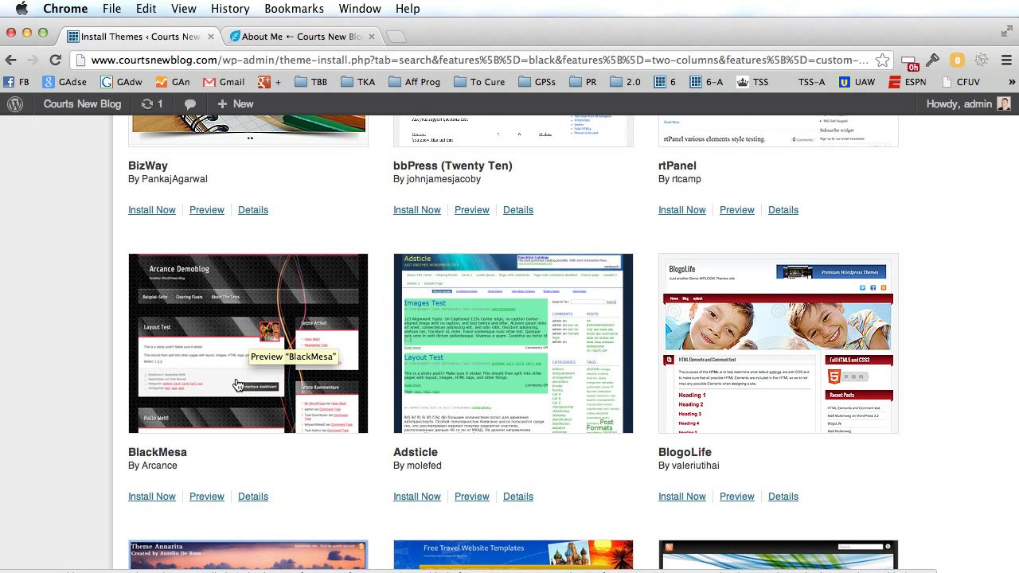
left_click(203, 497)
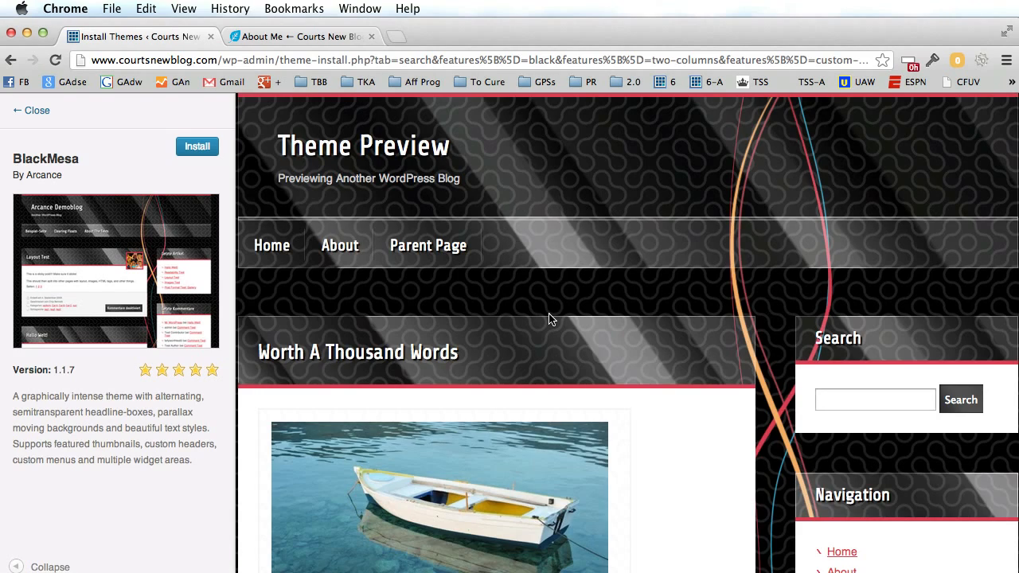
Install the BlackMesa theme from its preview.
scroll(549, 319, "down", 5)
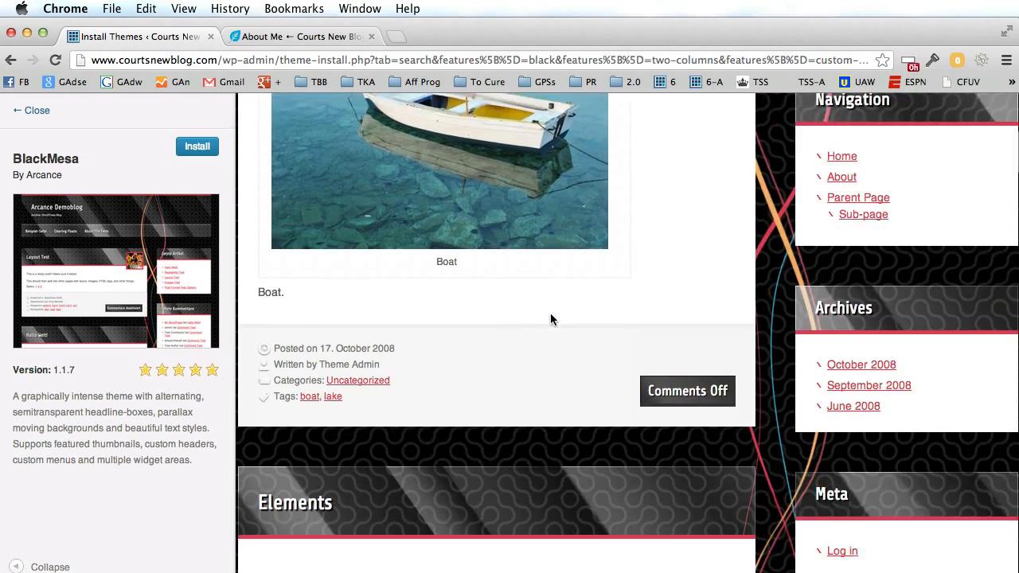
scroll(550, 319, "down", 6)
scroll(550, 319, "up", 5)
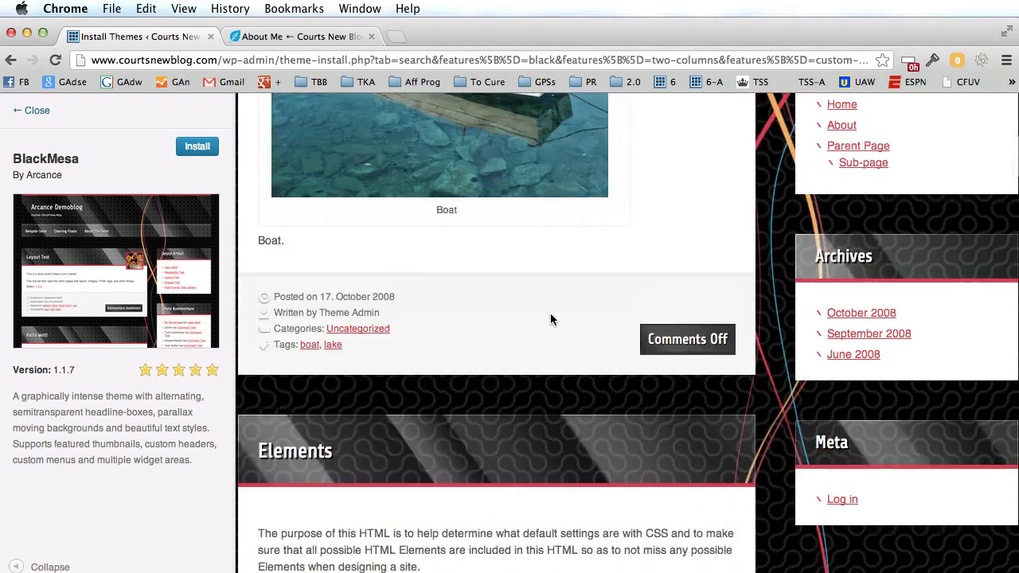
scroll(550, 319, "up", 6)
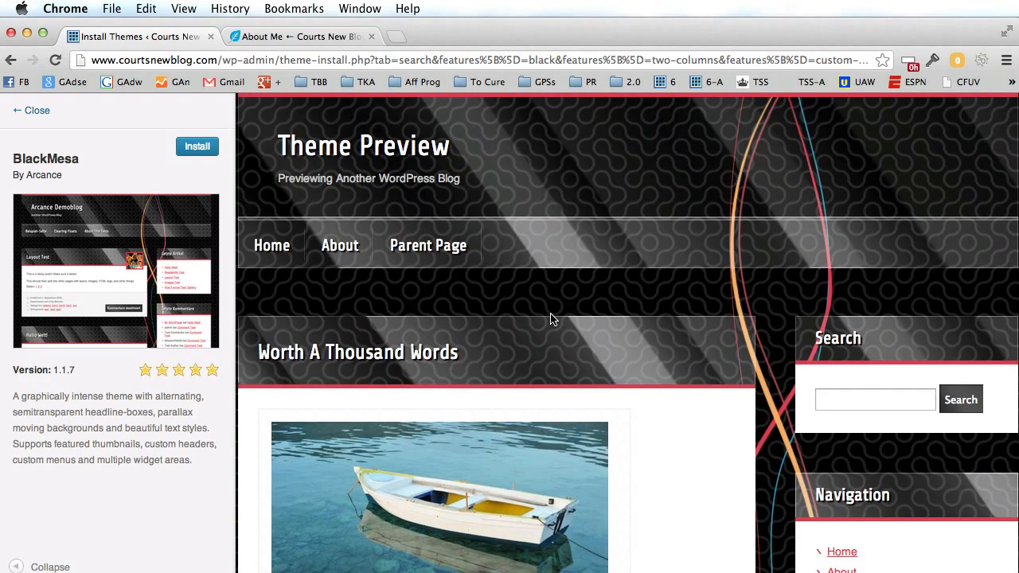
left_click(198, 150)
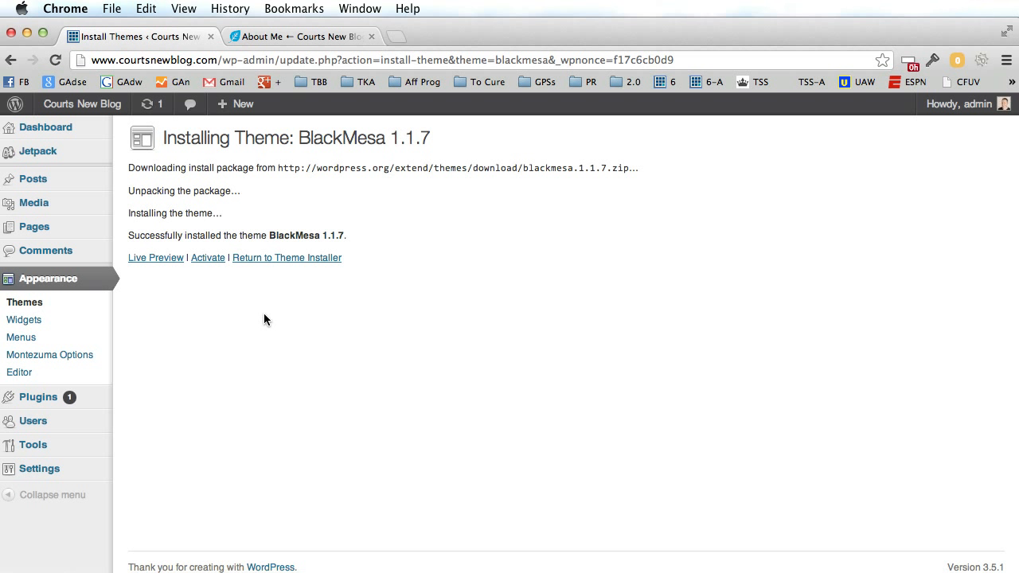
Check the About Me page, then live-preview BlackMesa with the blog's own content.
left_click(307, 38)
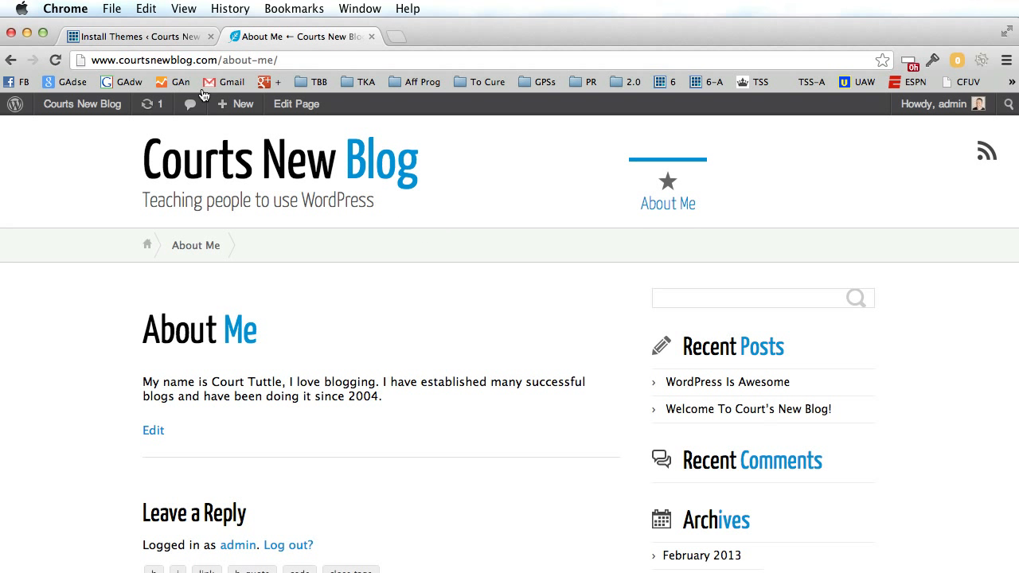
left_click(55, 59)
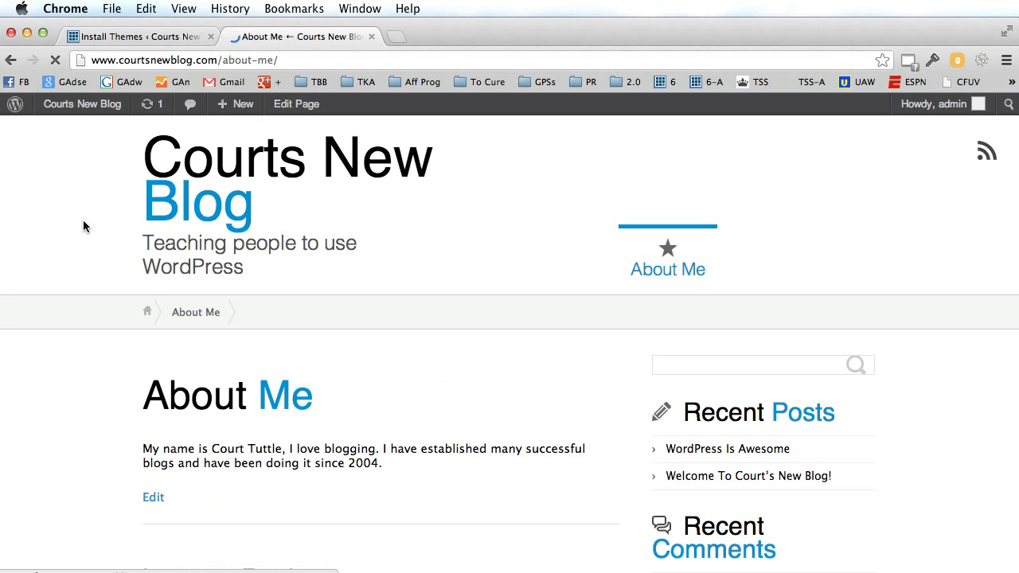
left_click(170, 42)
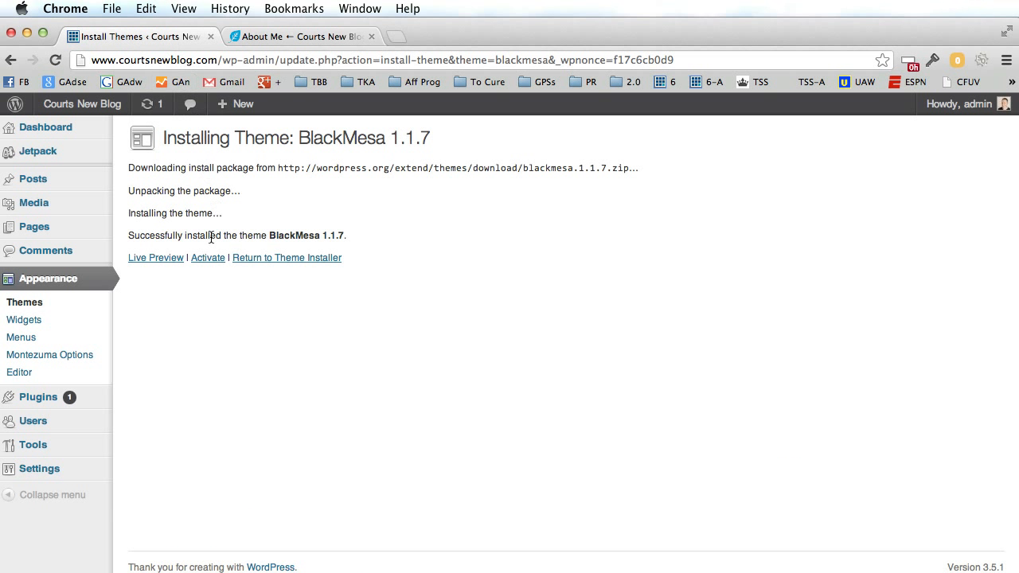
left_click(170, 259)
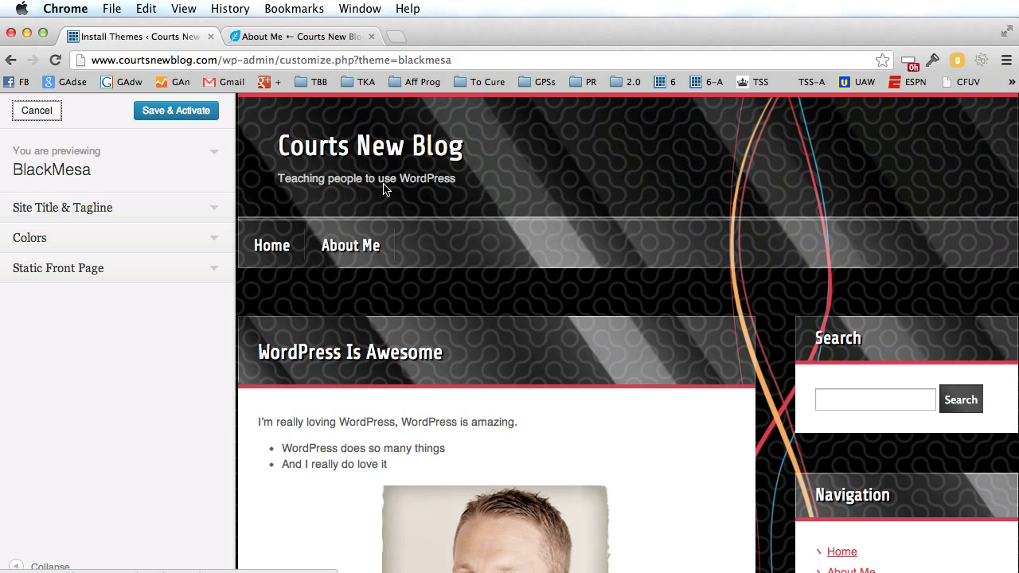
Close the BlackMesa live preview unactivated, then activate BlackMesa from the install page.
scroll(569, 253, "down", 1)
scroll(569, 256, "down", 10)
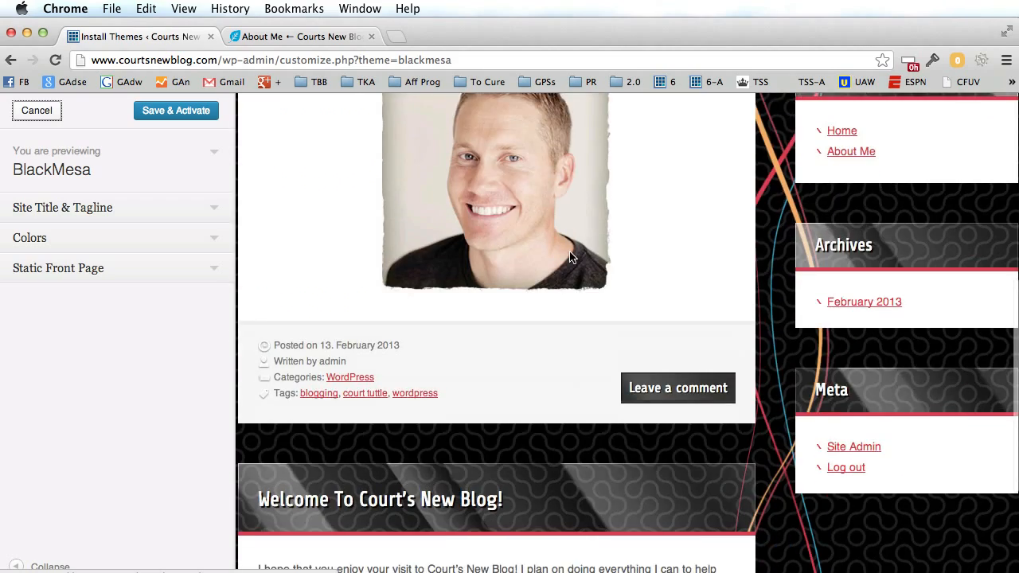
scroll(570, 257, "up", 10)
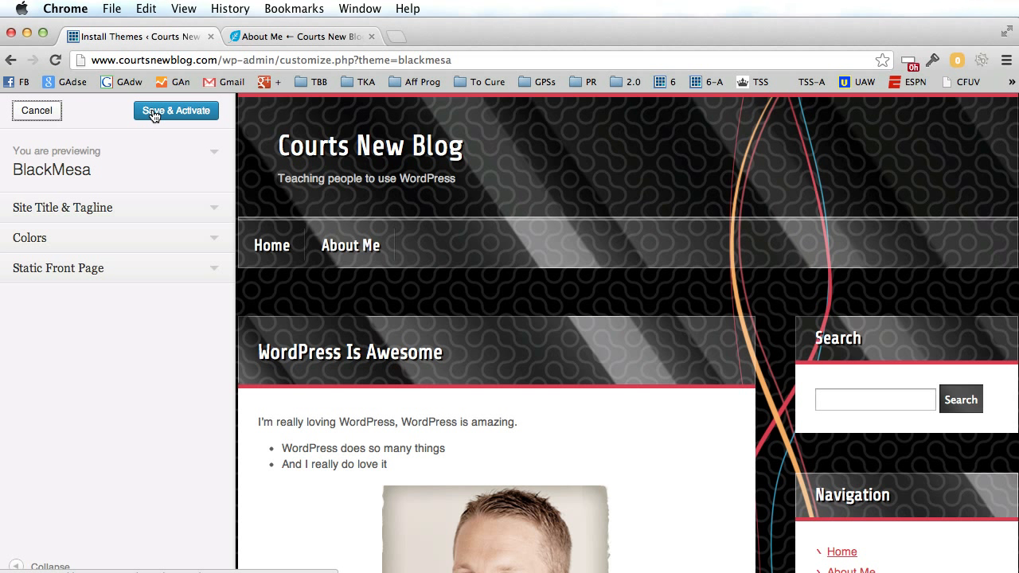
left_click(36, 111)
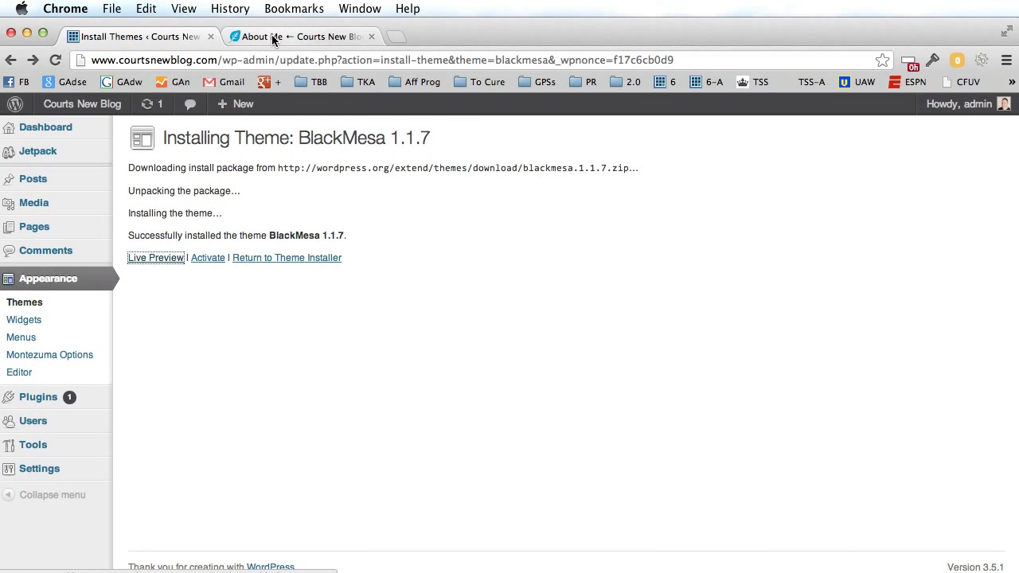
left_click(275, 36)
left_click(55, 59)
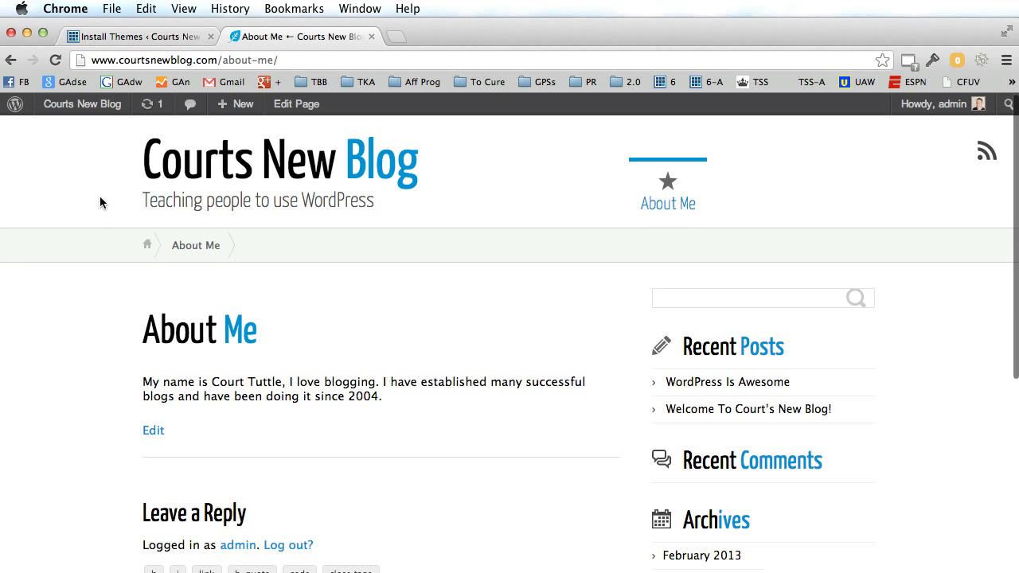
left_click(146, 36)
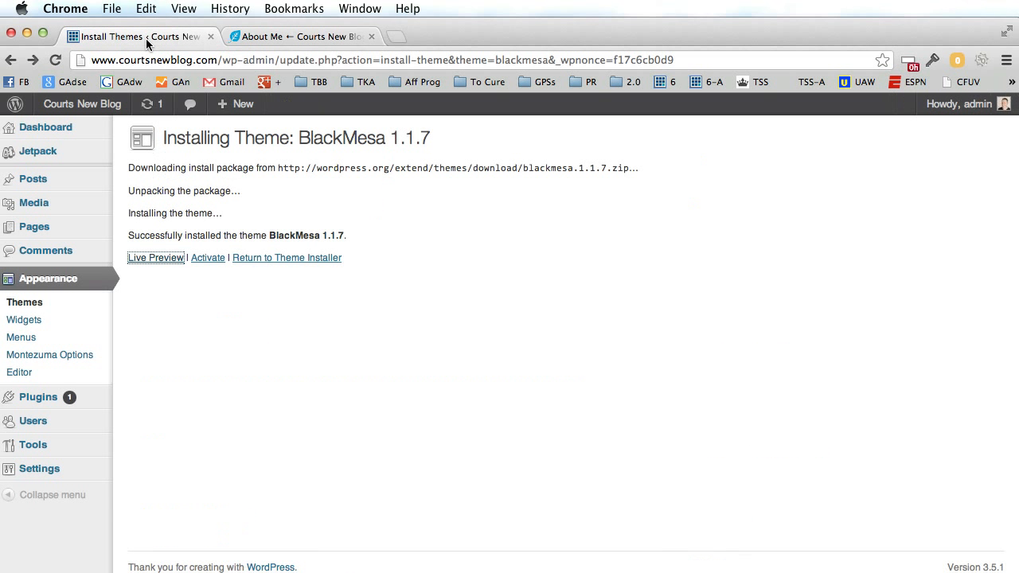
left_click(209, 260)
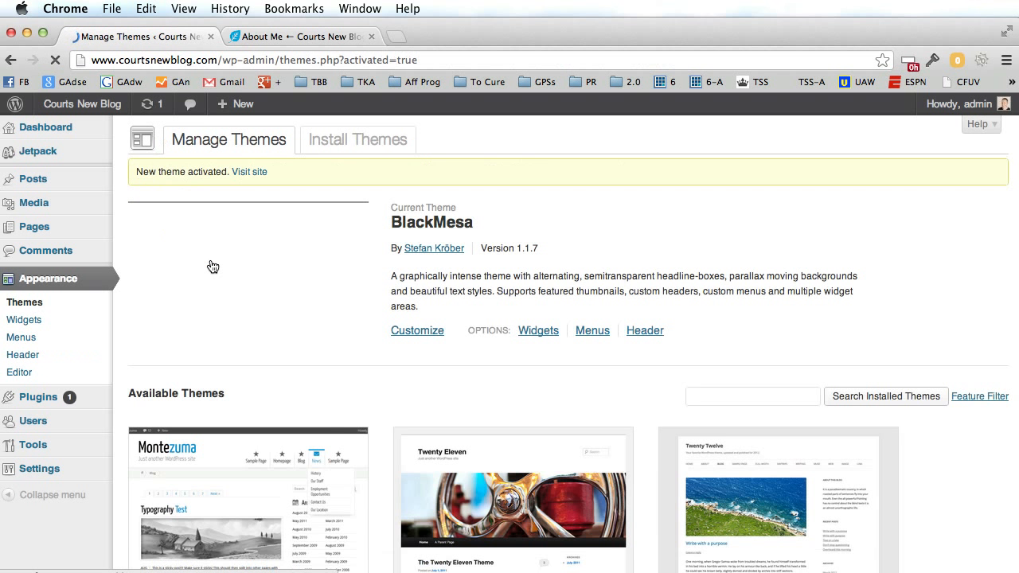
Reload About Me to see BlackMesa's dark layout, then return to Manage Themes.
left_click(321, 37)
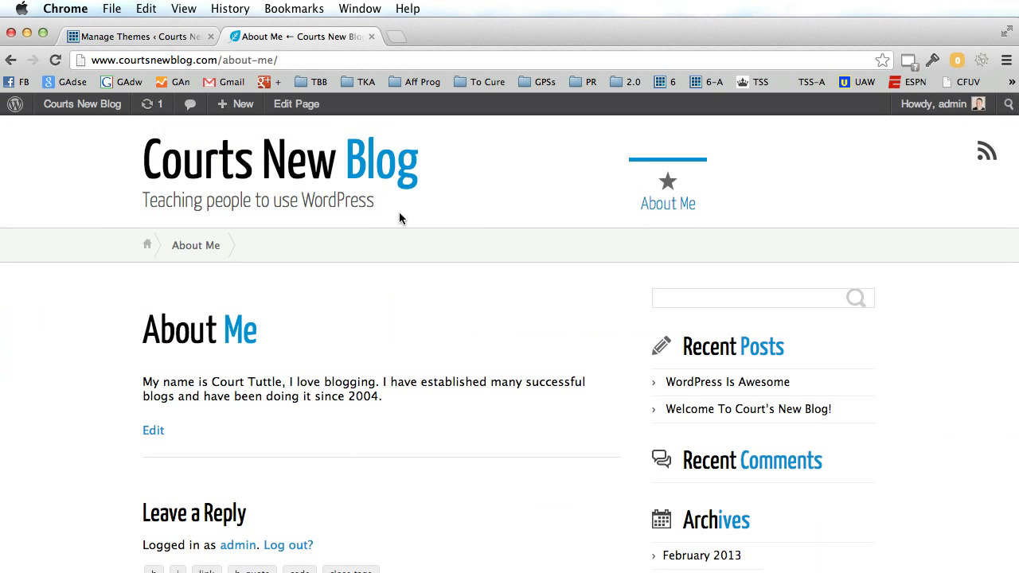
left_click(56, 60)
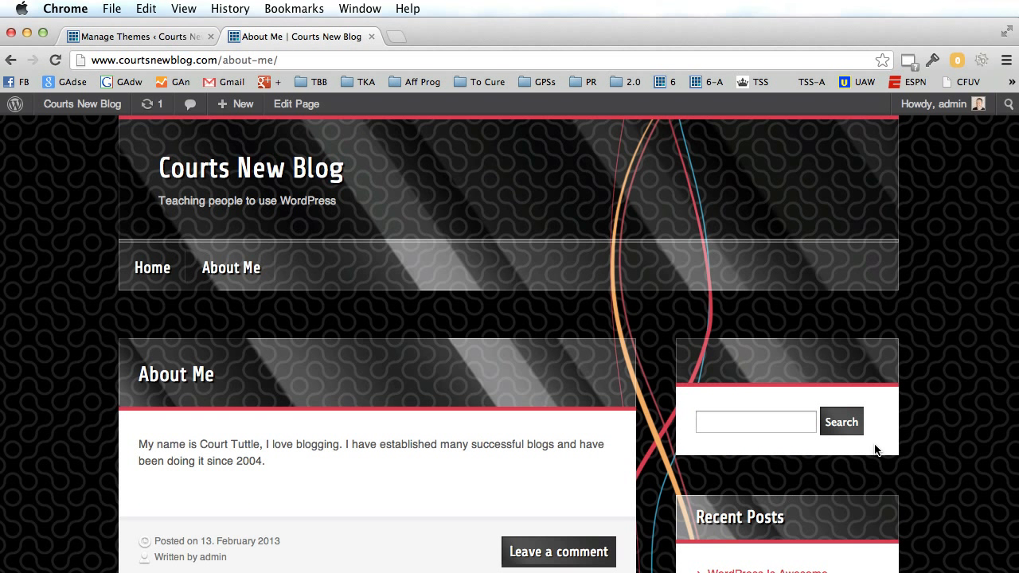
scroll(874, 451, "down", 10)
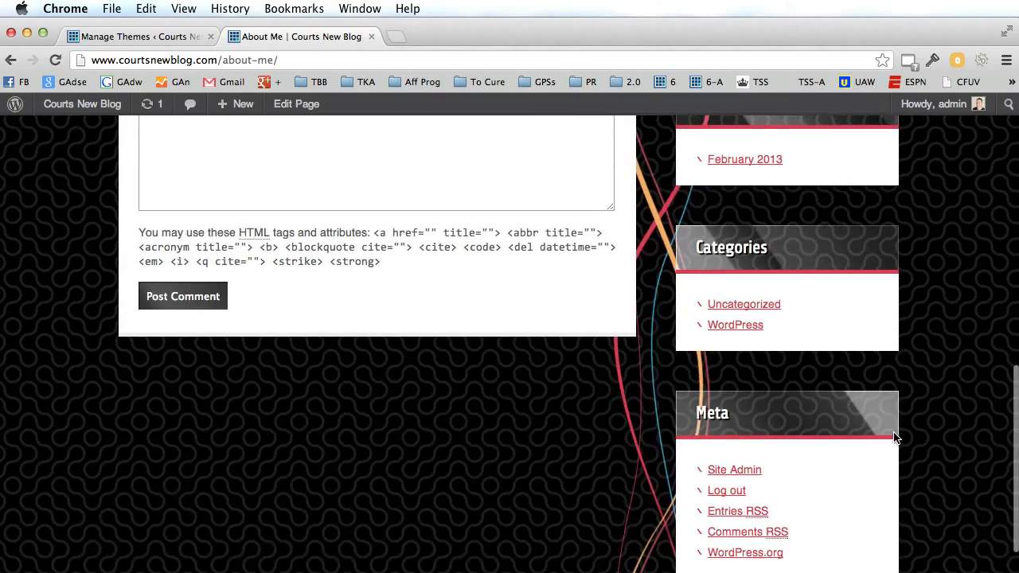
scroll(895, 436, "up", 10)
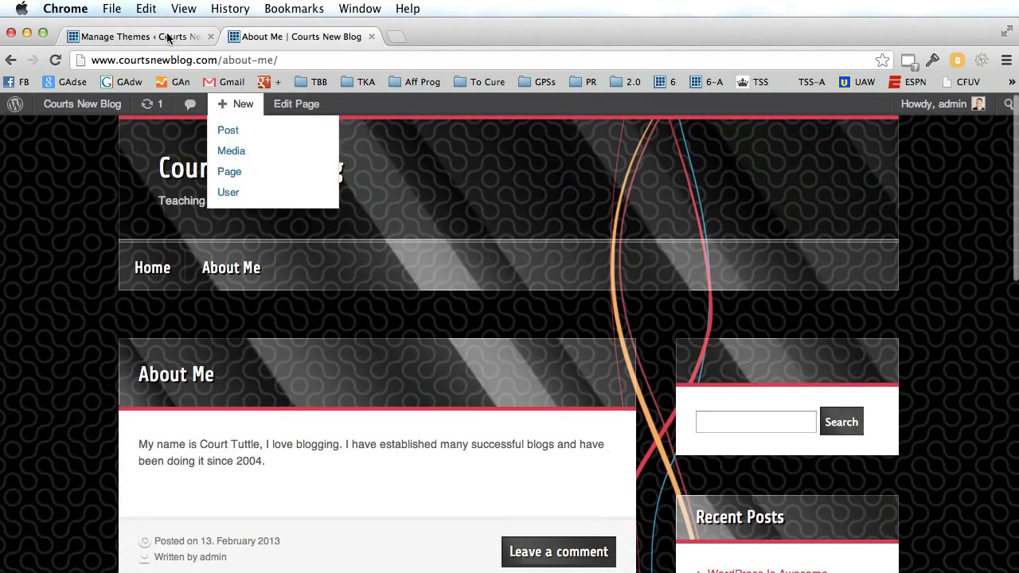
left_click(167, 38)
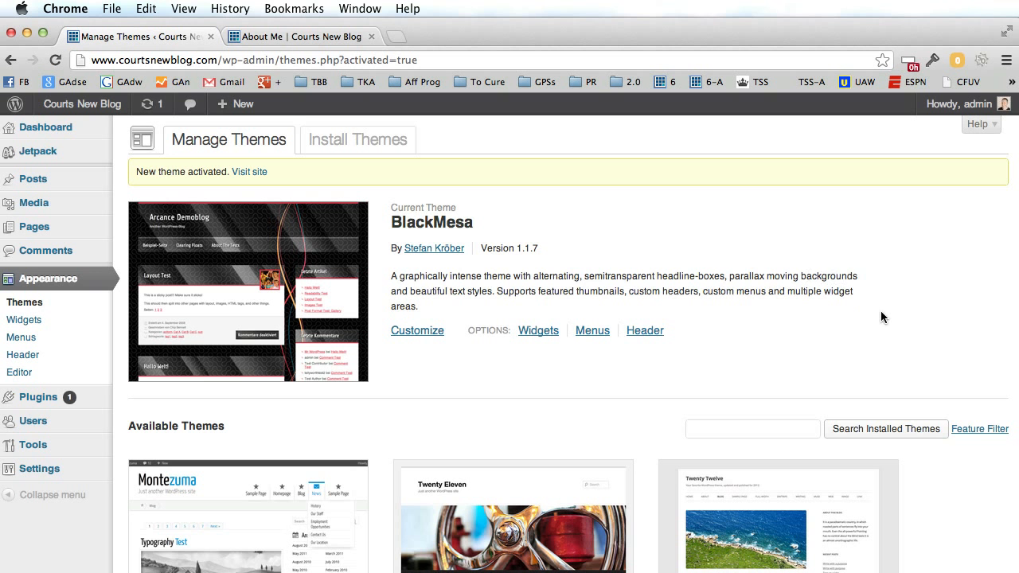
scroll(882, 318, "down", 5)
scroll(884, 318, "down", 1)
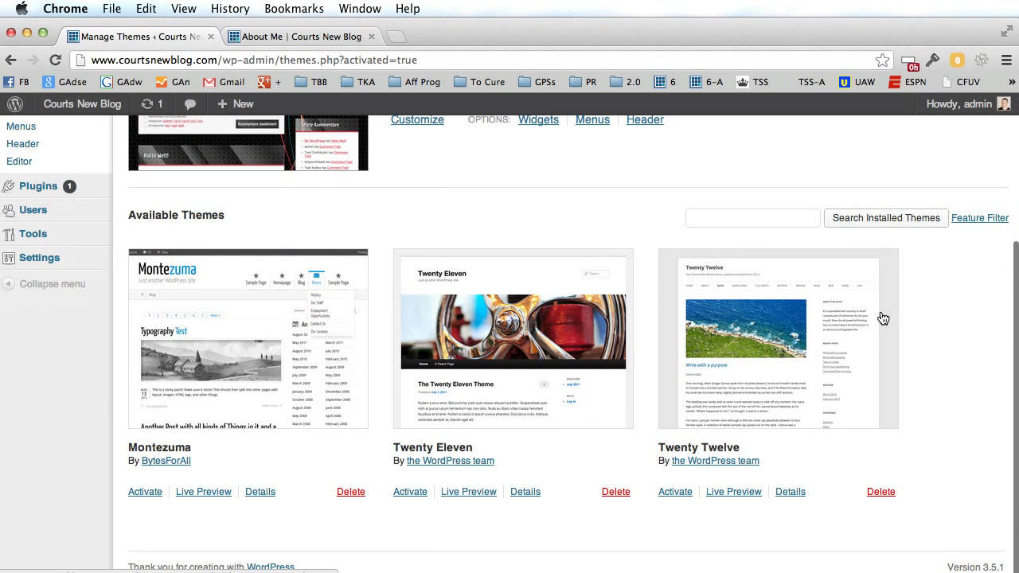
Reactivate the Montezuma theme and reload About Me to confirm the change.
left_click(144, 492)
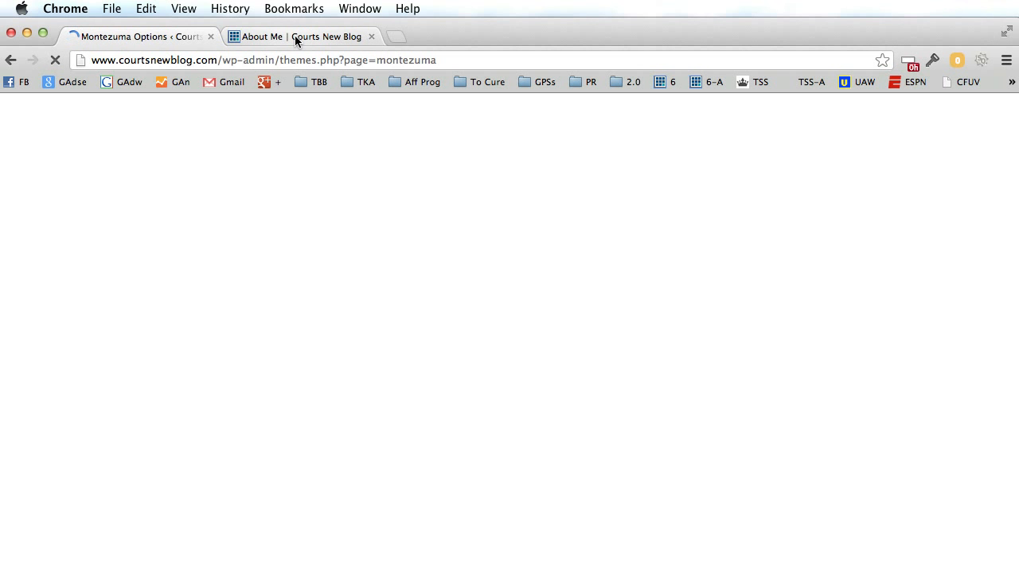
left_click(296, 38)
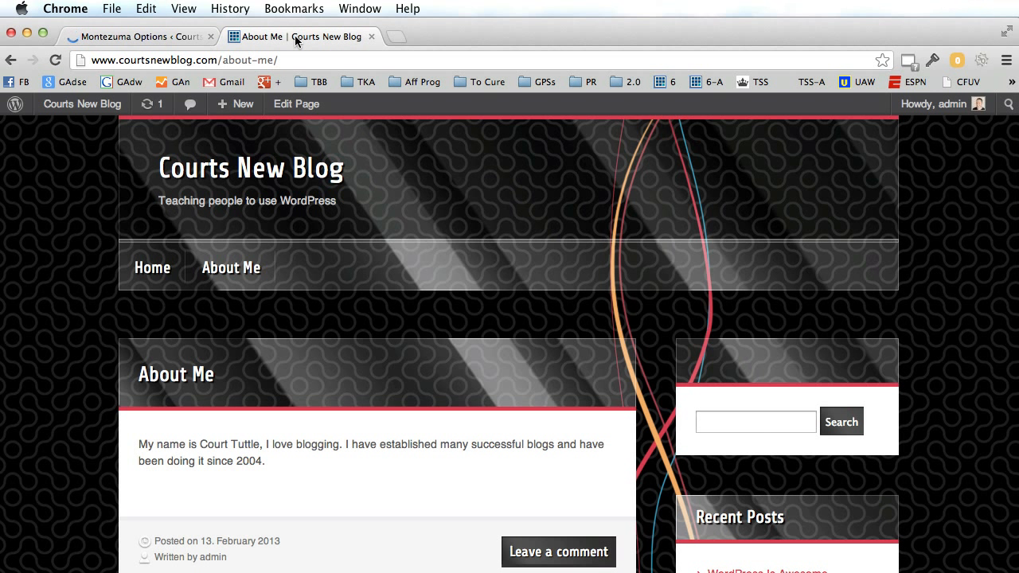
left_click(58, 60)
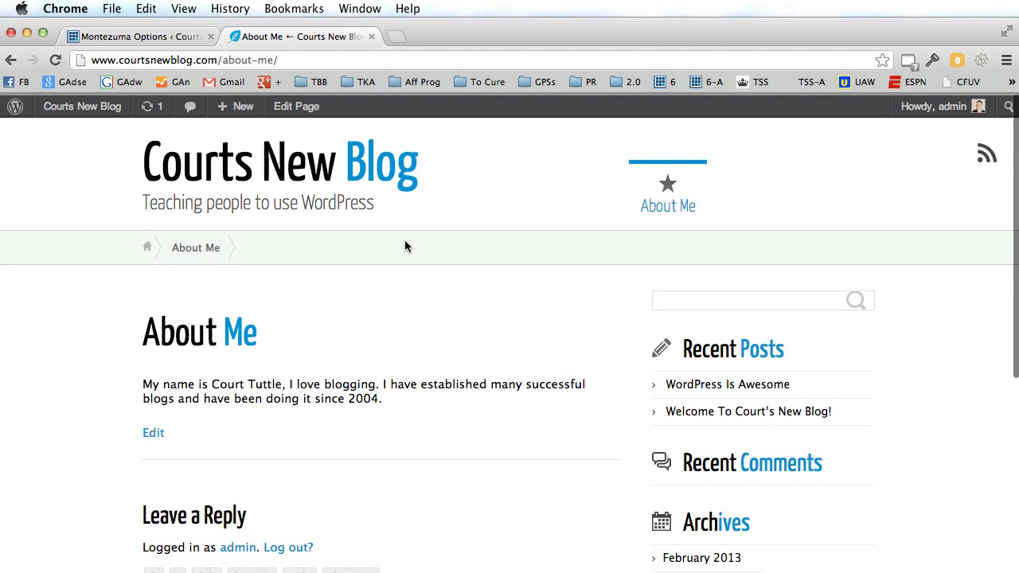
left_click(162, 37)
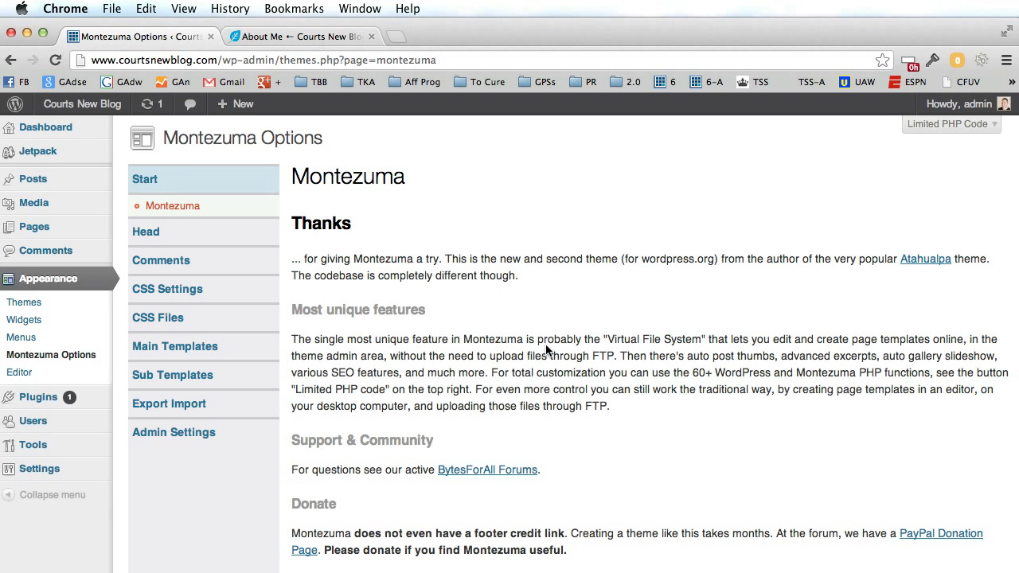
Go to Appearance > Themes > Install Themes and show the Featured list.
left_click(36, 304)
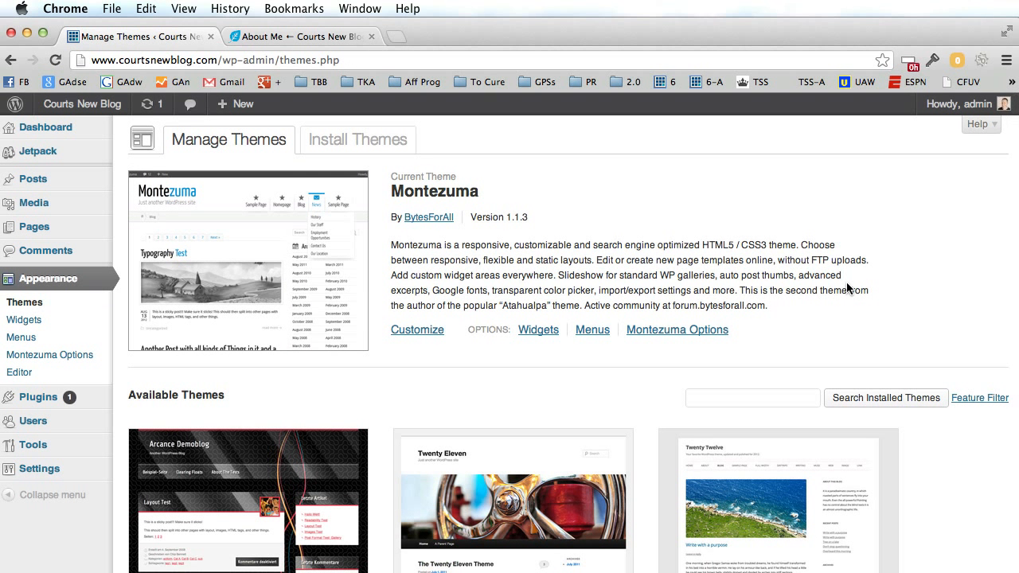
left_click(356, 137)
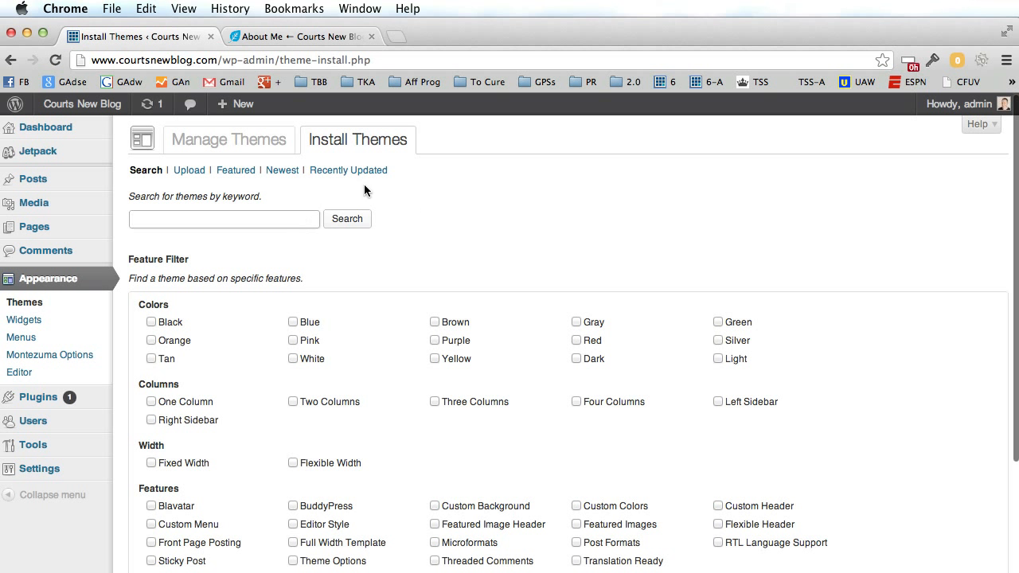
left_click(229, 172)
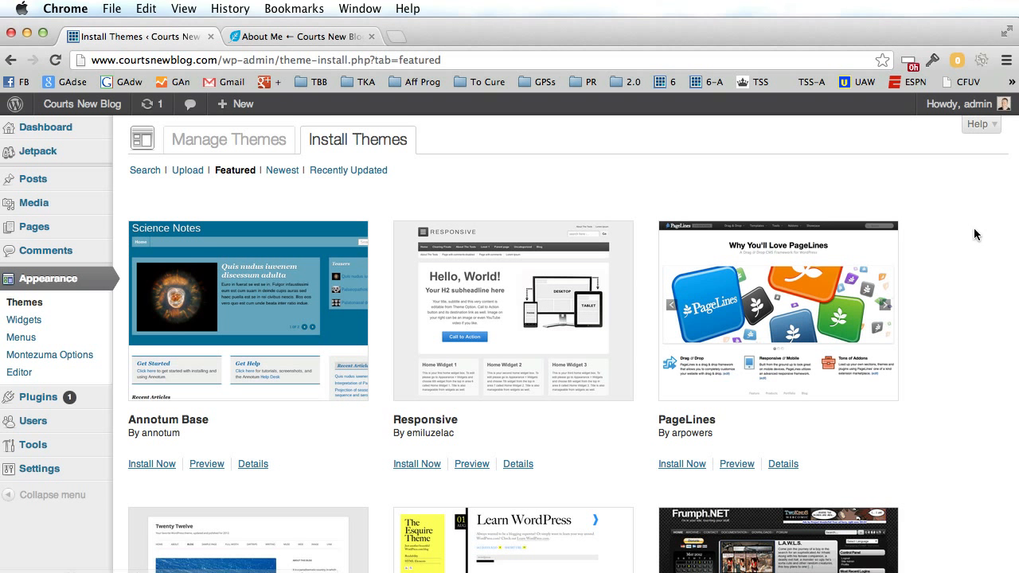
Browse the Featured themes, confirm About Me still uses Montezuma, and return to them.
scroll(961, 255, "down", 5)
scroll(962, 255, "up", 5)
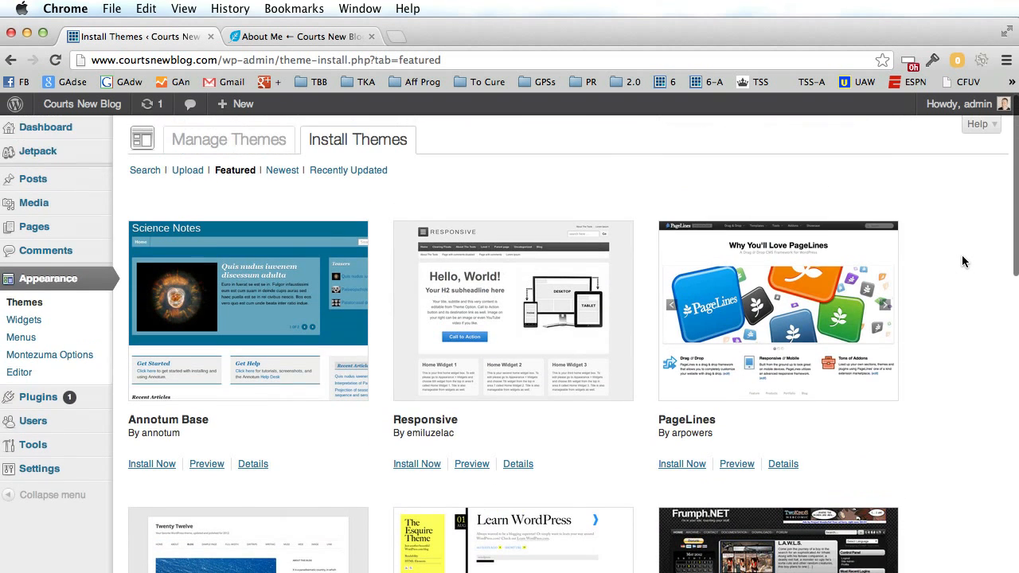
scroll(961, 254, "down", 2)
scroll(961, 255, "up", 2)
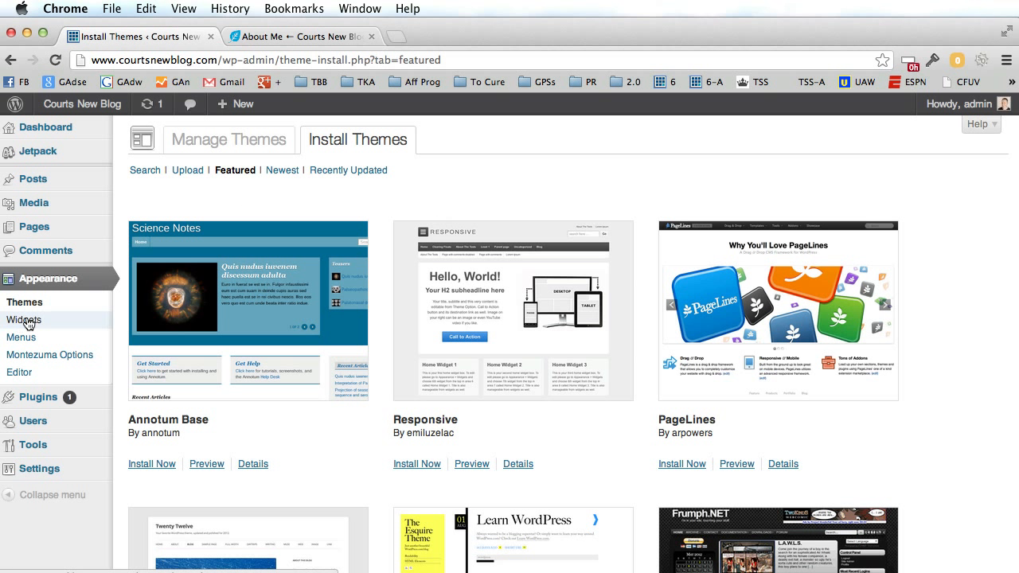
left_click(305, 37)
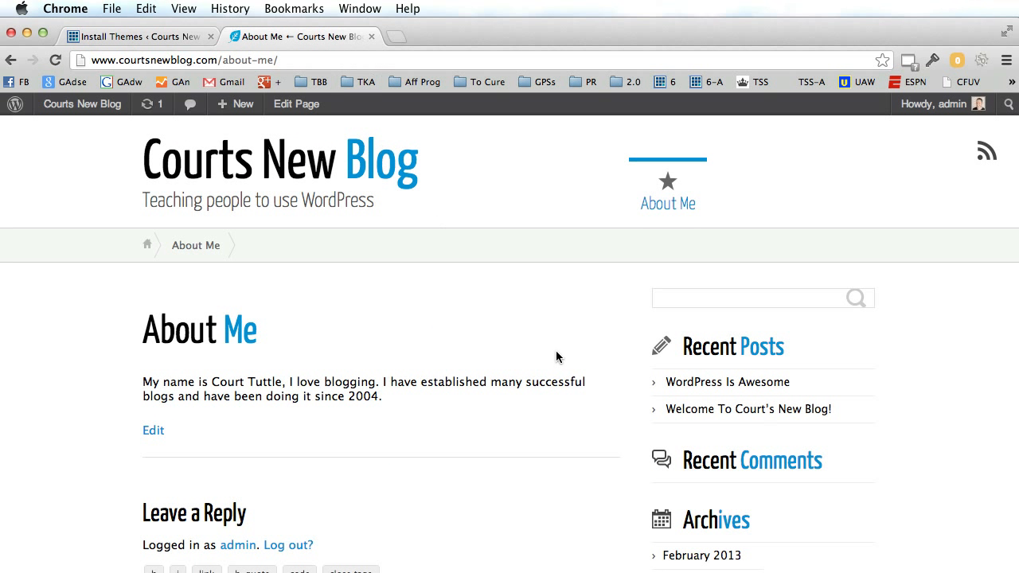
scroll(559, 358, "down", 5)
scroll(558, 357, "up", 5)
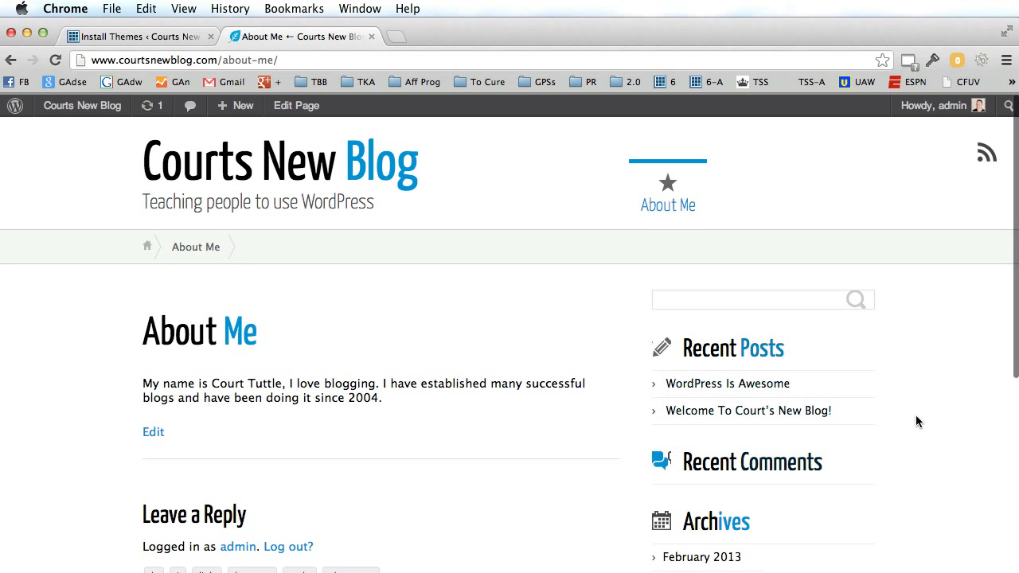
scroll(655, 371, "down", 3)
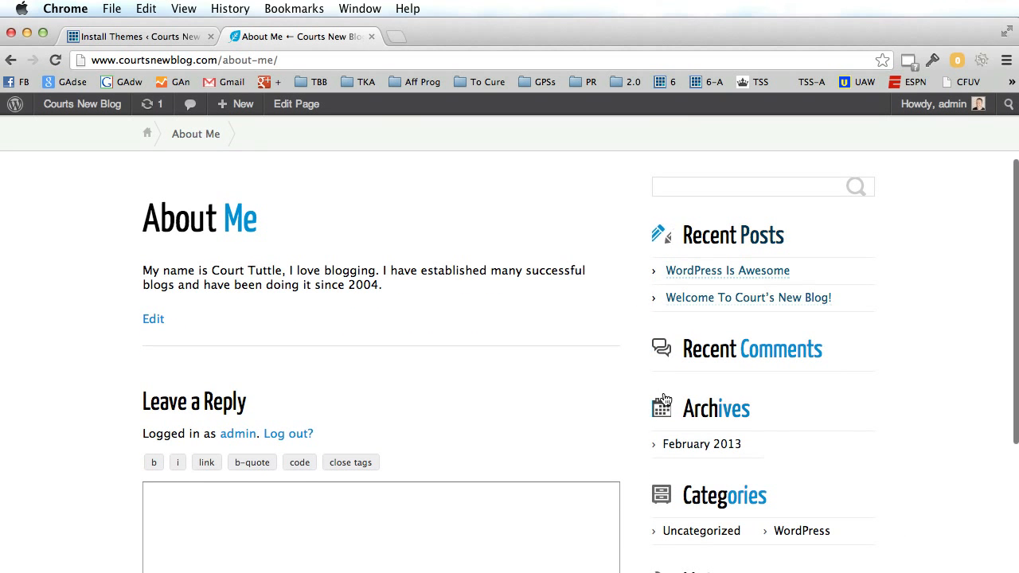
left_click(195, 36)
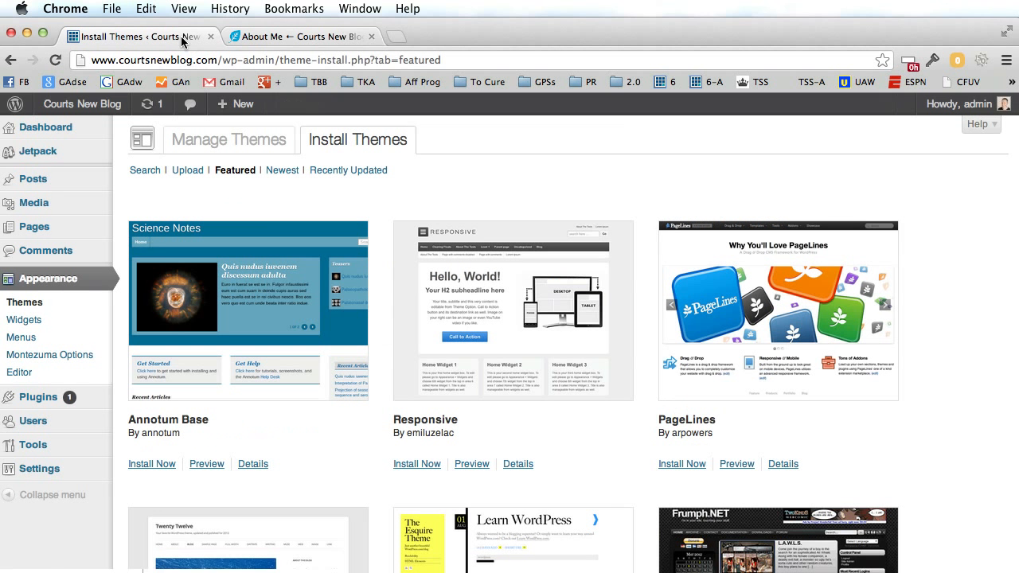
Open Appearance > Widgets and compare it with the live blog sidebar.
left_click(18, 322)
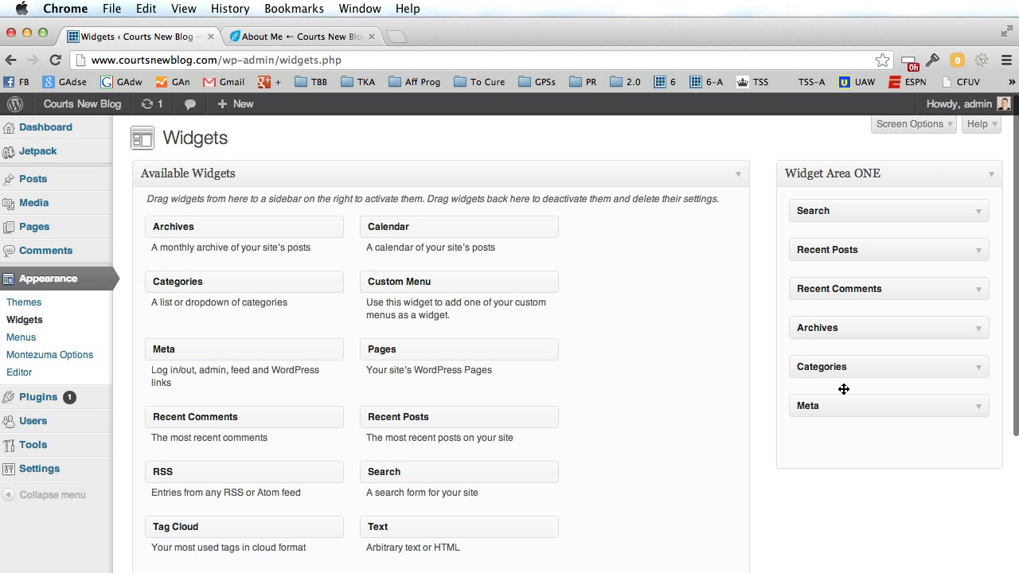
left_click(319, 35)
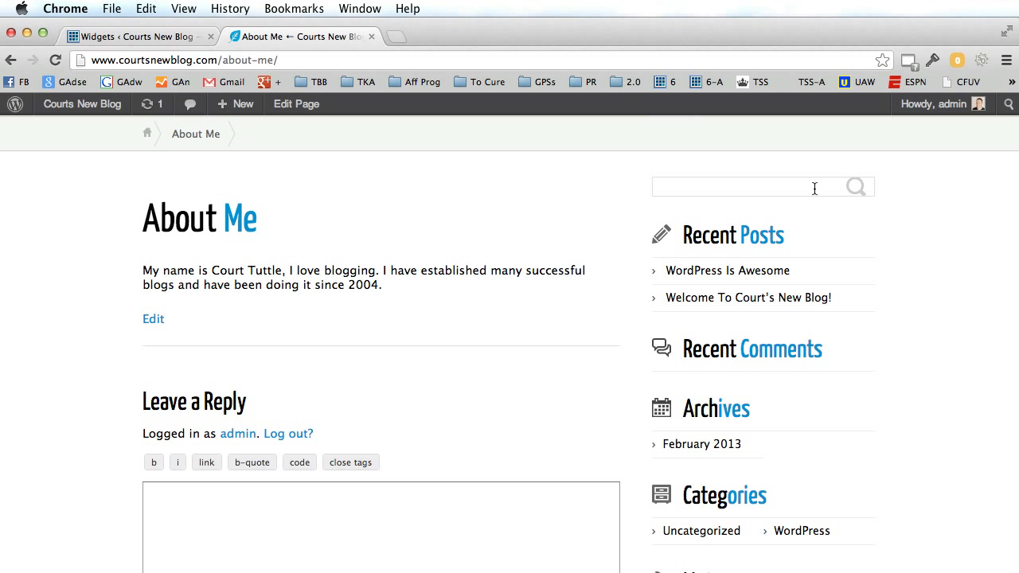
left_click(175, 36)
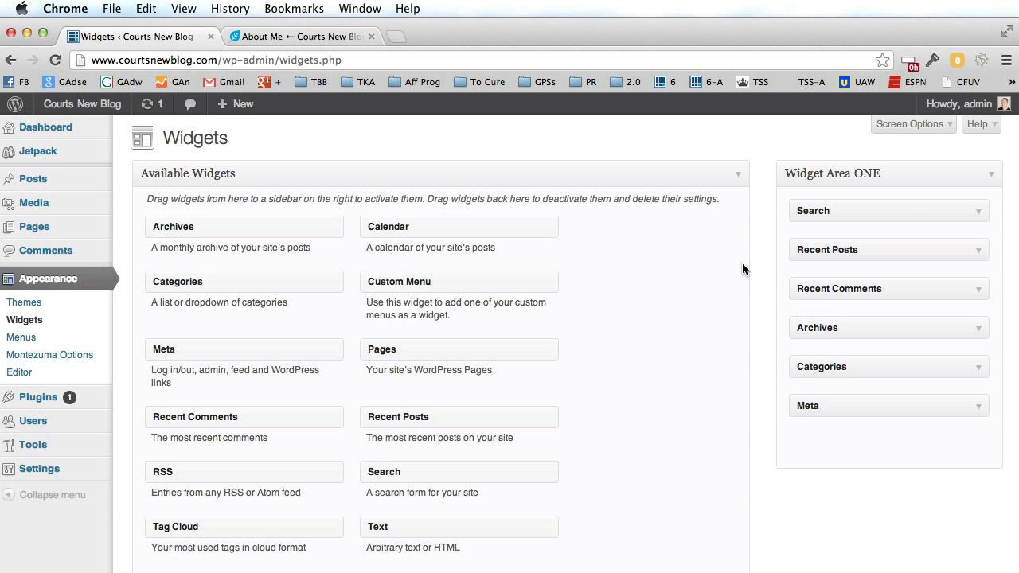
scroll(742, 269, "down", 5)
scroll(742, 269, "up", 5)
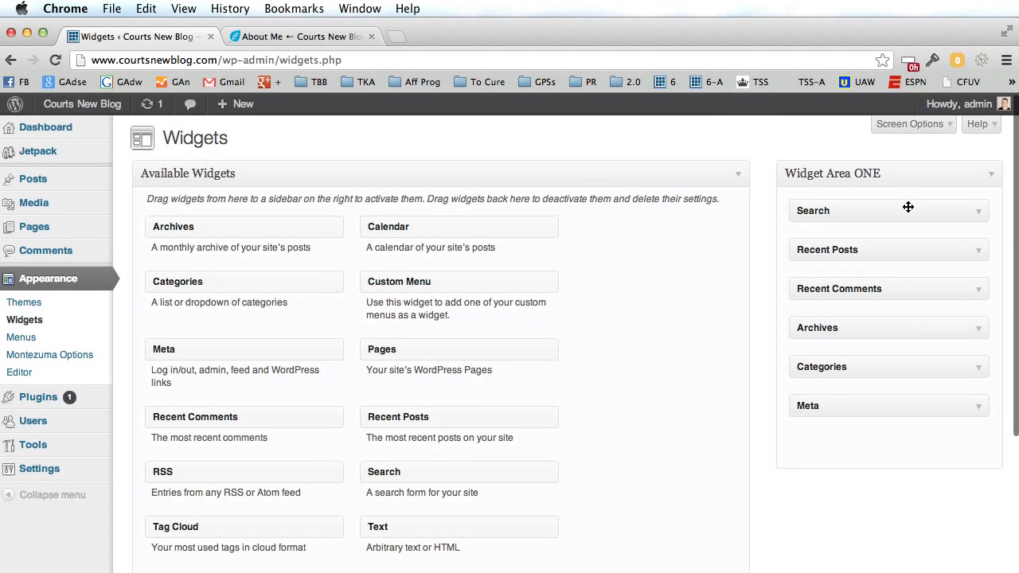
Move the Search widget from Widget Area ONE into Inactive Widgets.
left_click(978, 213)
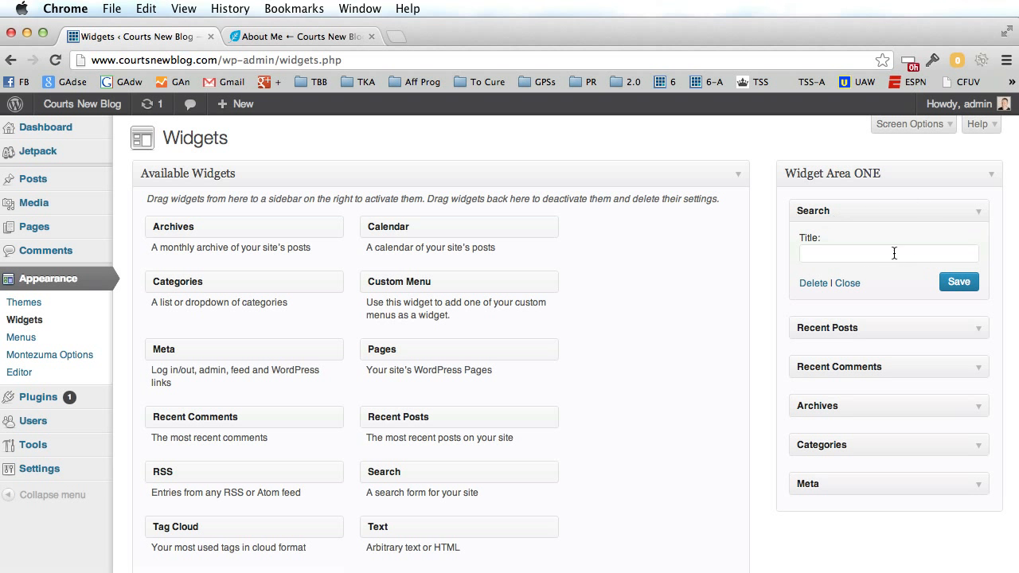
left_click(979, 211)
scroll(641, 290, "down", 5)
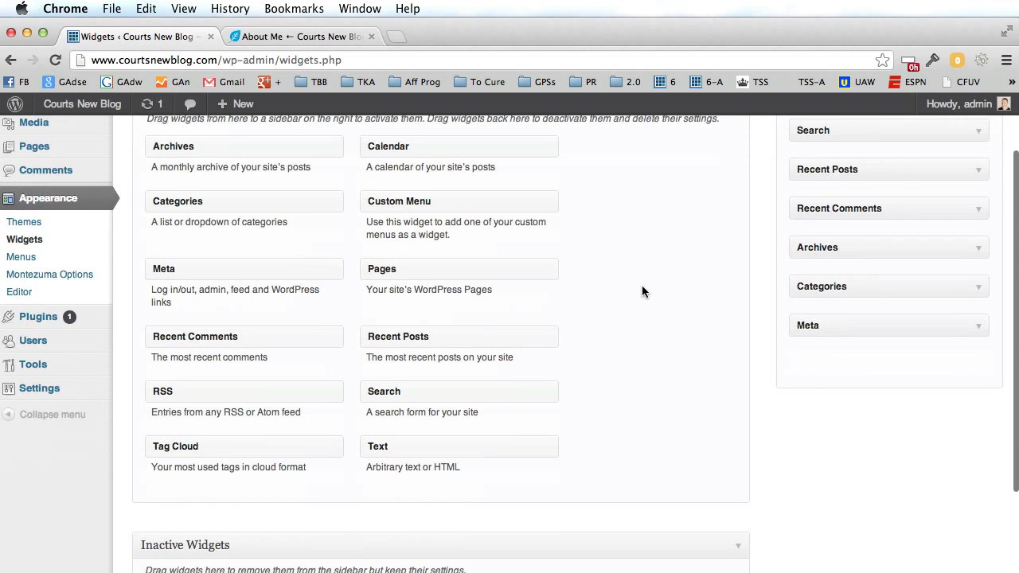
scroll(642, 291, "up", 5)
left_click_drag(857, 210, 226, 471)
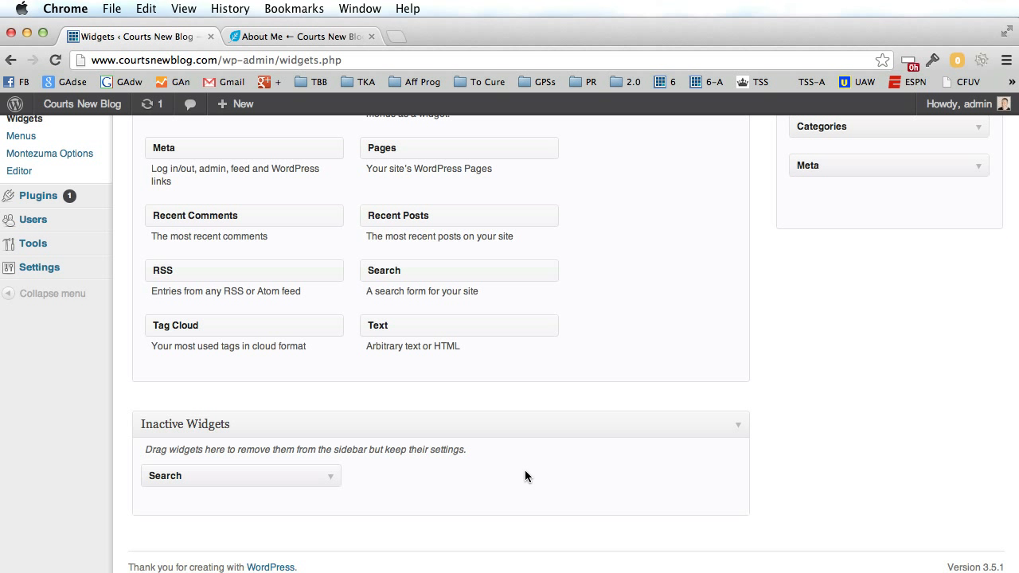
scroll(753, 435, "up", 5)
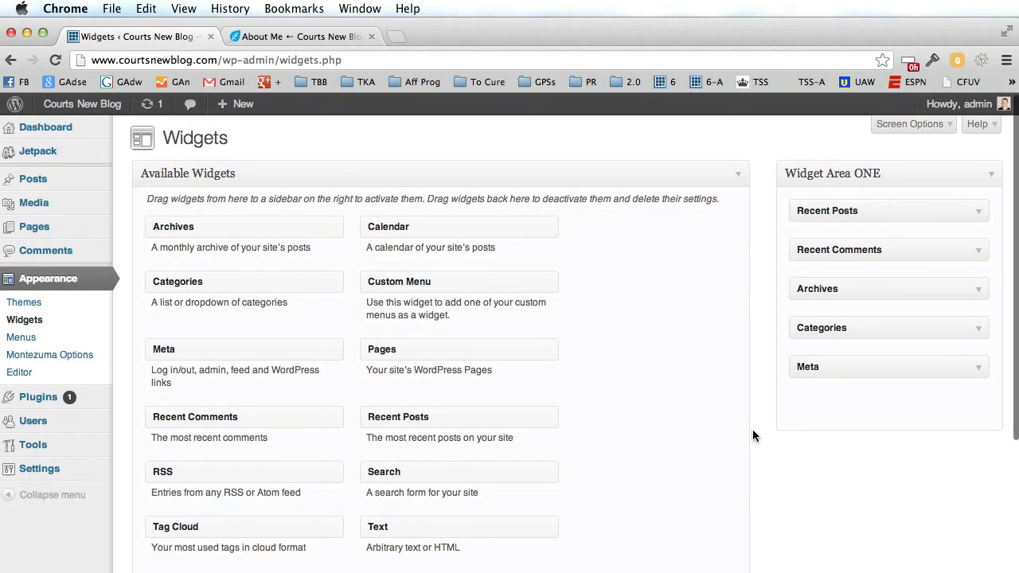
scroll(753, 437, "down", 1)
scroll(752, 429, "down", 5)
scroll(752, 427, "up", 6)
left_click(284, 38)
Reload About Me to confirm the search box is gone, then return to Widgets.
left_click(55, 59)
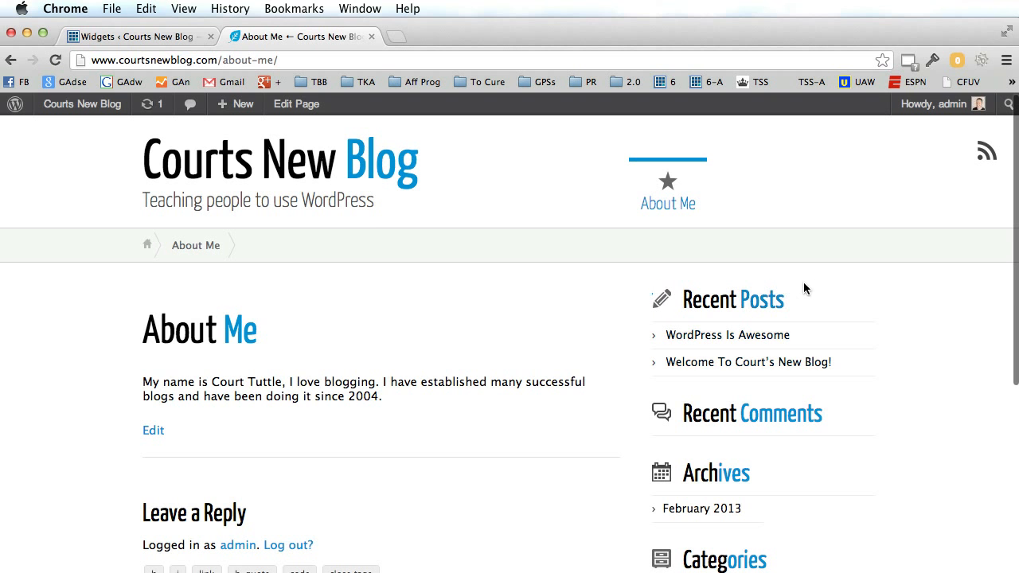
left_click(167, 38)
scroll(314, 398, "down", 5)
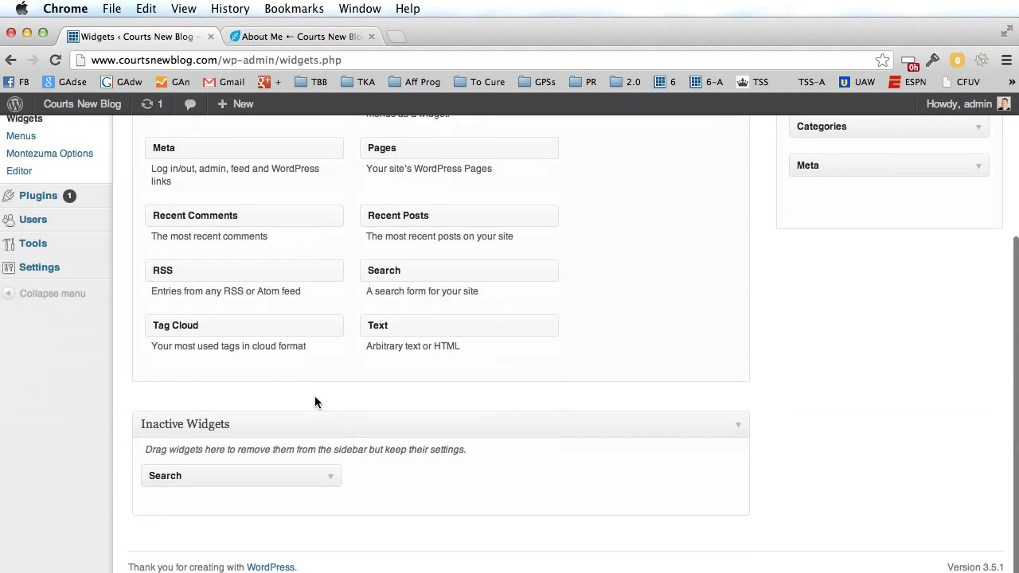
Drag Search back to the top of Widget Area ONE and check the live sidebar.
left_click_drag(229, 474, 869, 208)
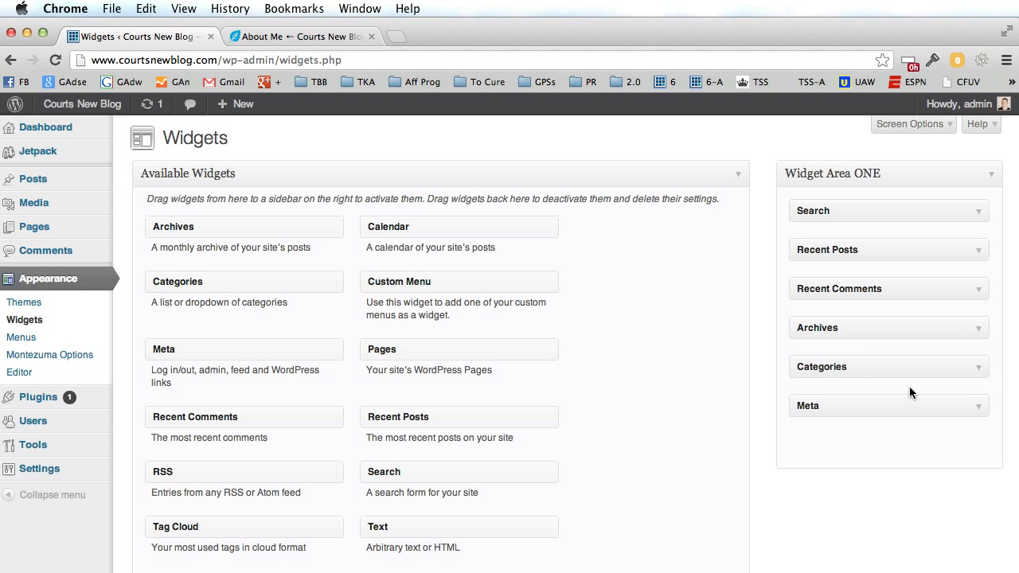
left_click(328, 37)
scroll(655, 325, "down", 5)
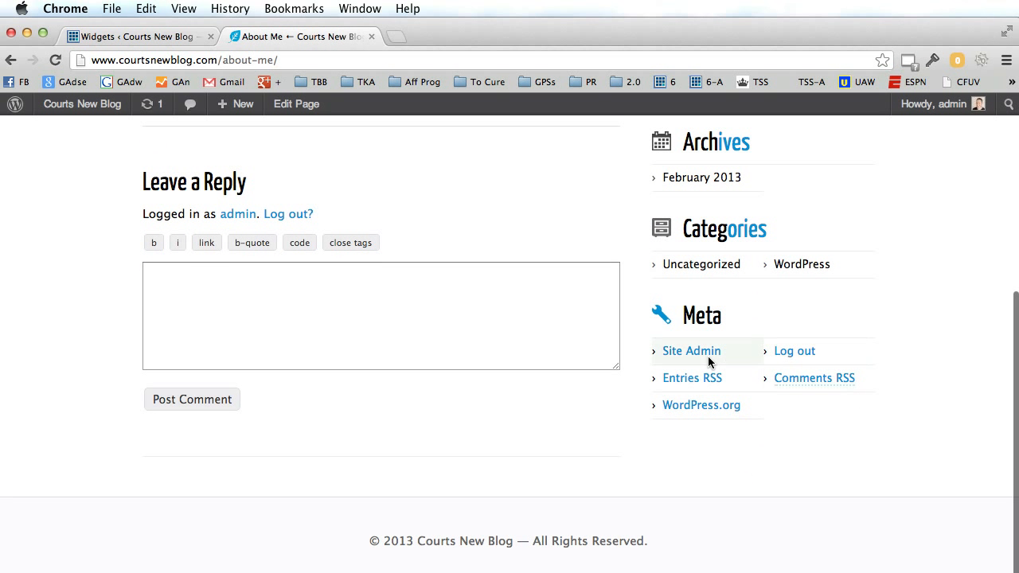
left_click(175, 36)
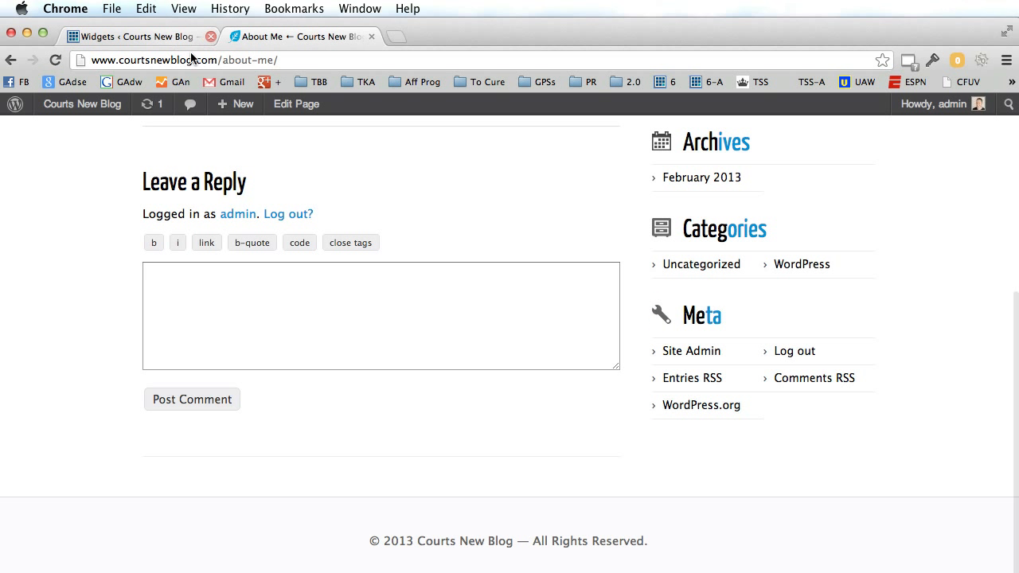
Move Meta to Inactive Widgets and confirm the About Me sidebar now ends with Categories.
left_click_drag(844, 406, 210, 466)
scroll(851, 424, "up", 5)
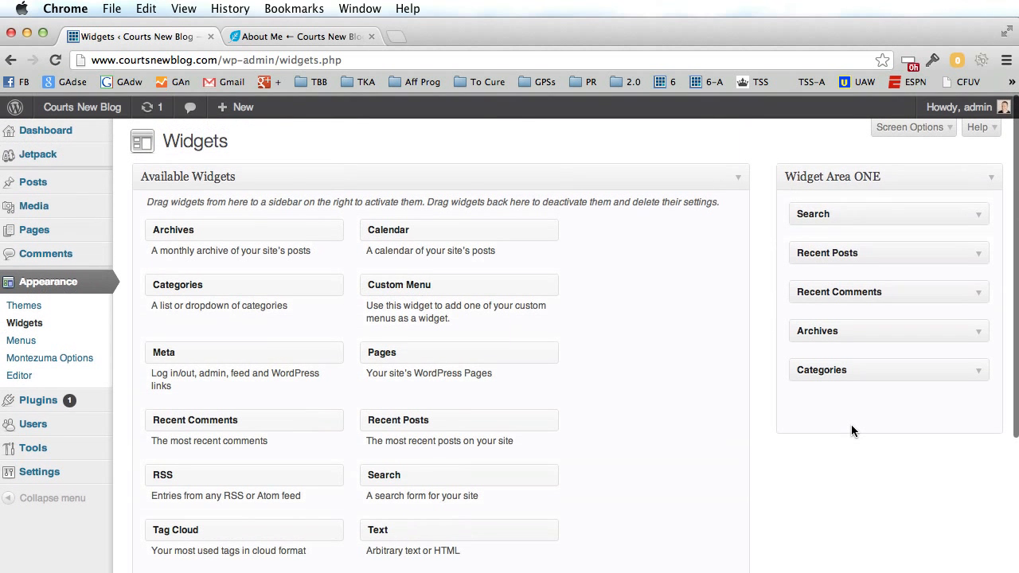
left_click(337, 36)
left_click(56, 61)
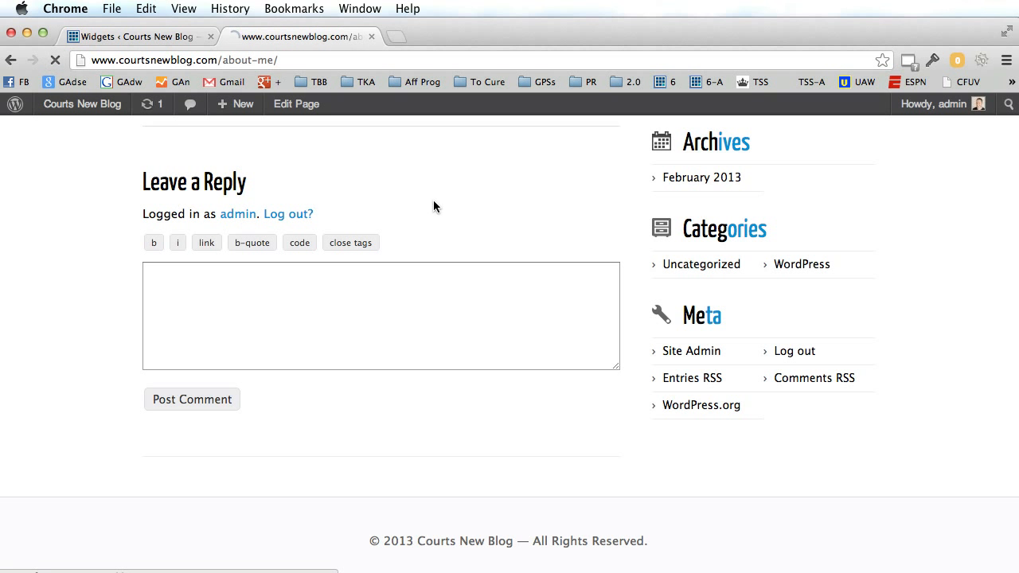
scroll(525, 298, "down", 5)
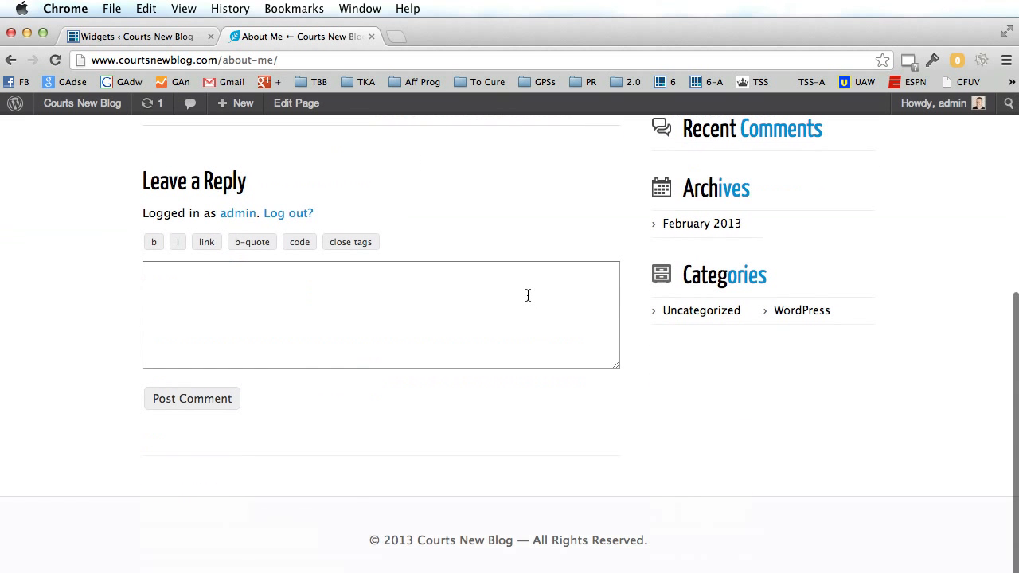
scroll(528, 293, "up", 4)
scroll(527, 295, "up", 1)
scroll(527, 292, "down", 3)
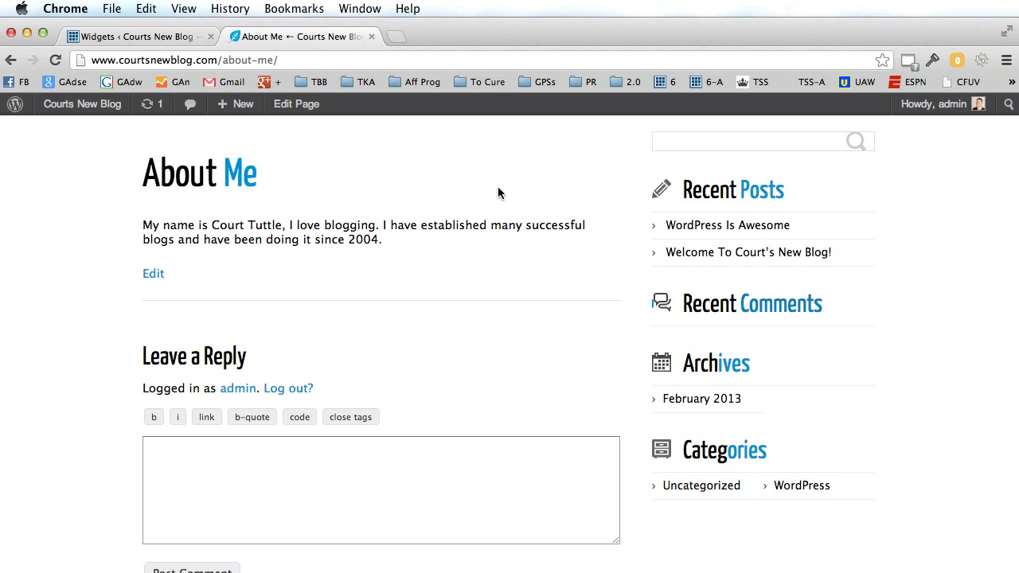
scroll(499, 193, "up", 4)
Return to the Widgets page and review Widget Area ONE's remaining widgets.
left_click(166, 37)
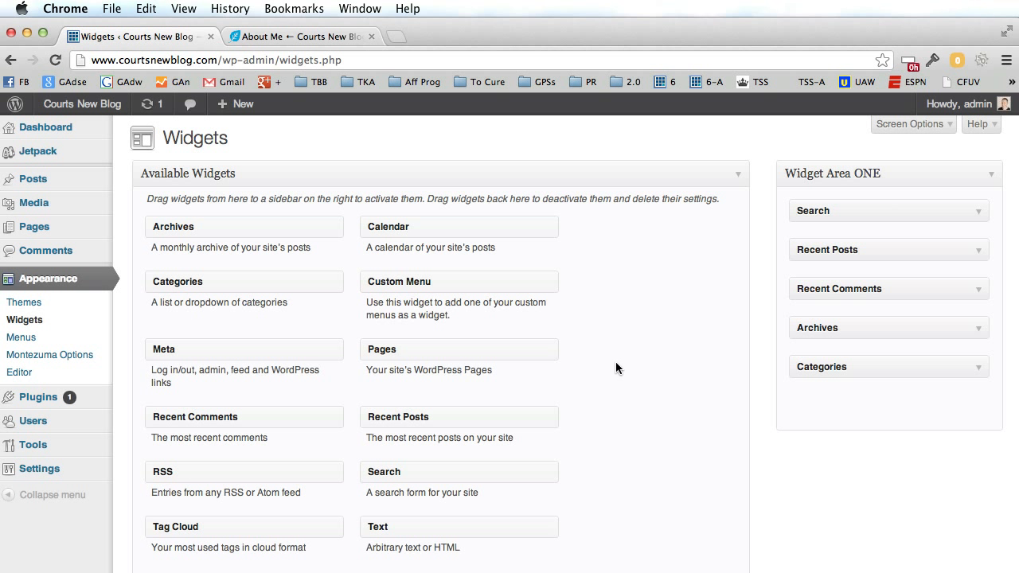
scroll(615, 368, "down", 2)
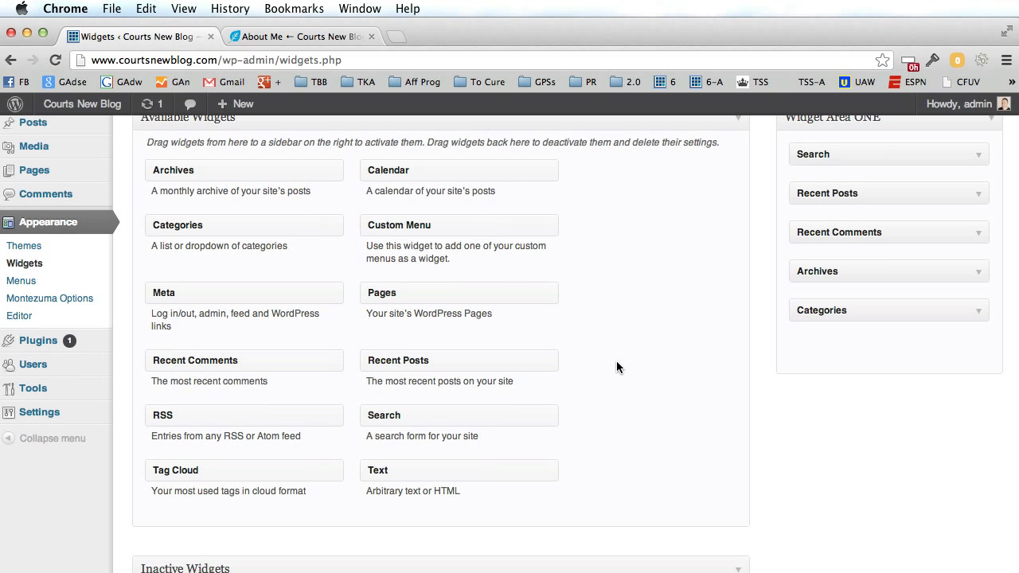
scroll(616, 361, "up", 2)
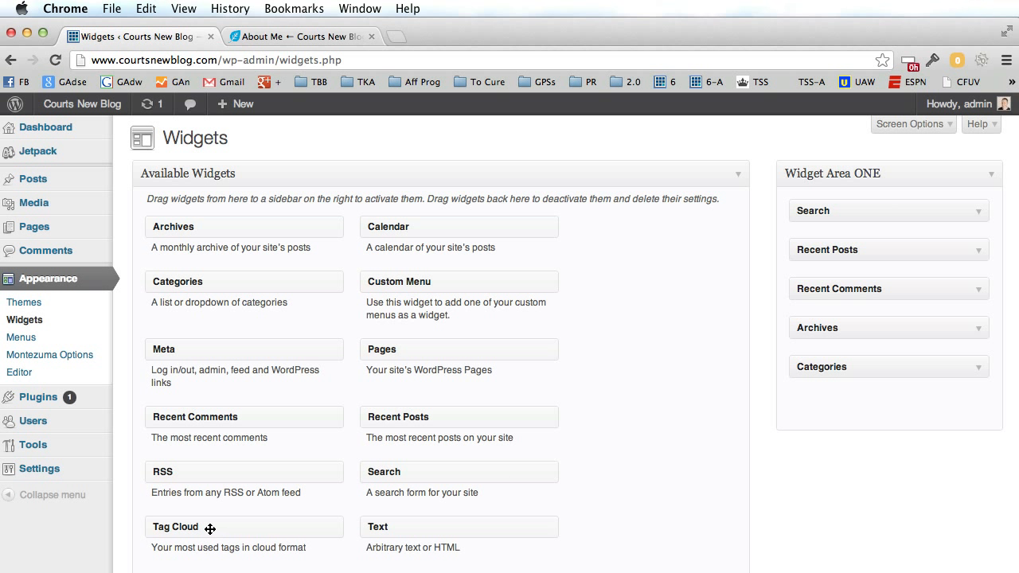
Add and save a Tag Cloud widget above Archives, then verify the Tags cloud on About Me.
left_click_drag(282, 527, 846, 329)
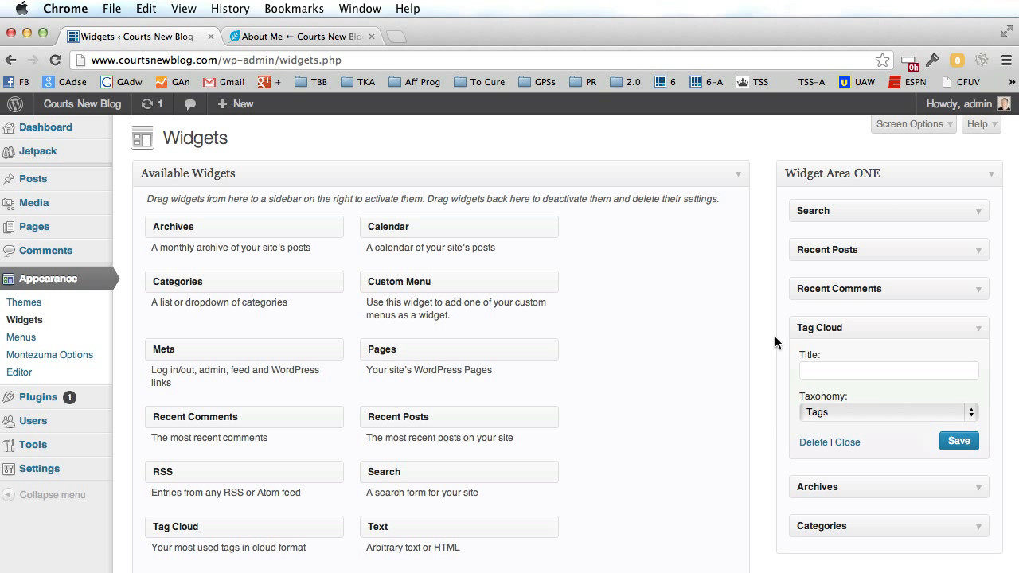
left_click(959, 442)
left_click(321, 36)
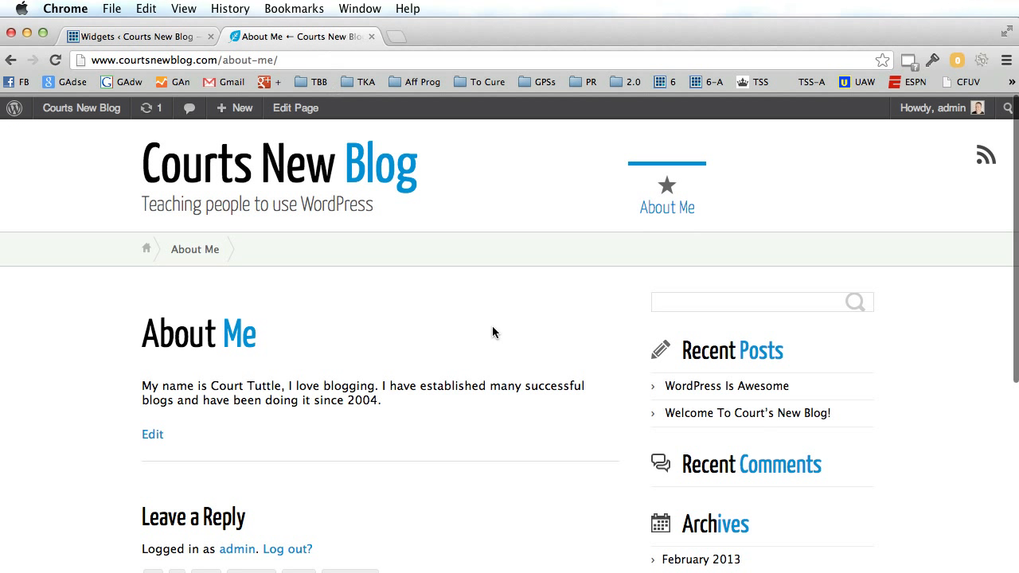
left_click(55, 59)
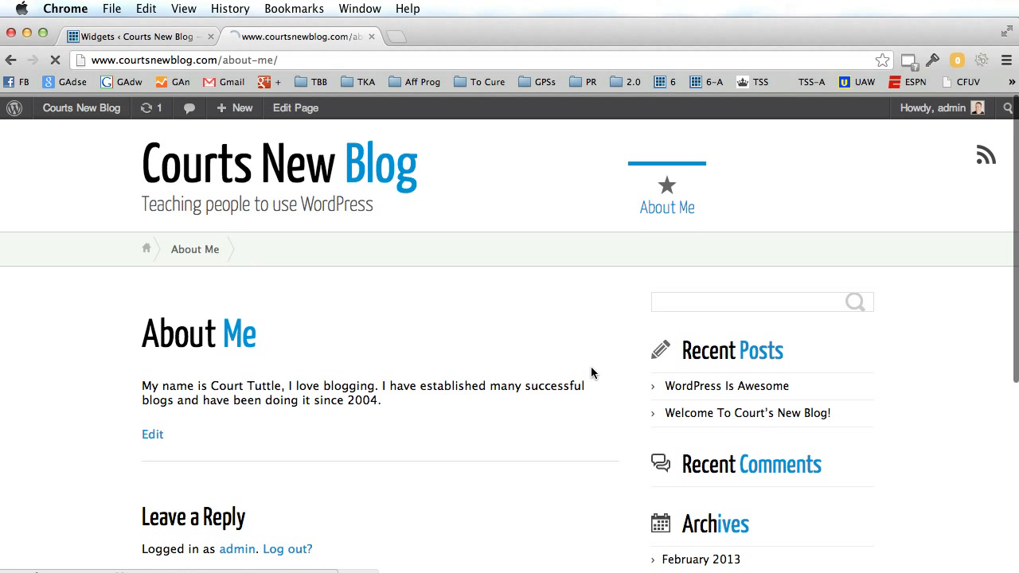
scroll(591, 368, "down", 3)
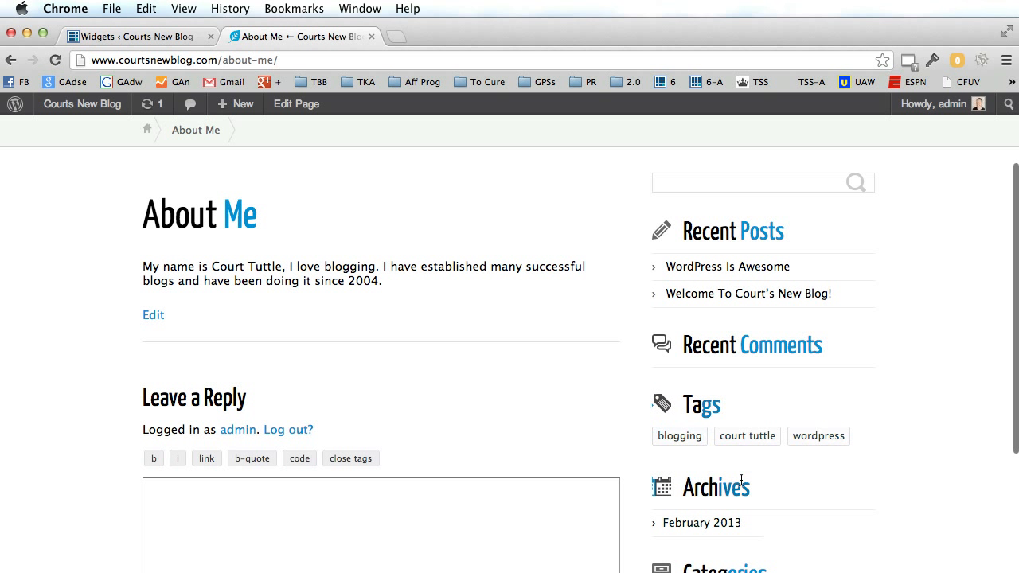
scroll(543, 386, "up", 1)
scroll(543, 386, "up", 2)
scroll(544, 386, "down", 5)
scroll(545, 386, "up", 4)
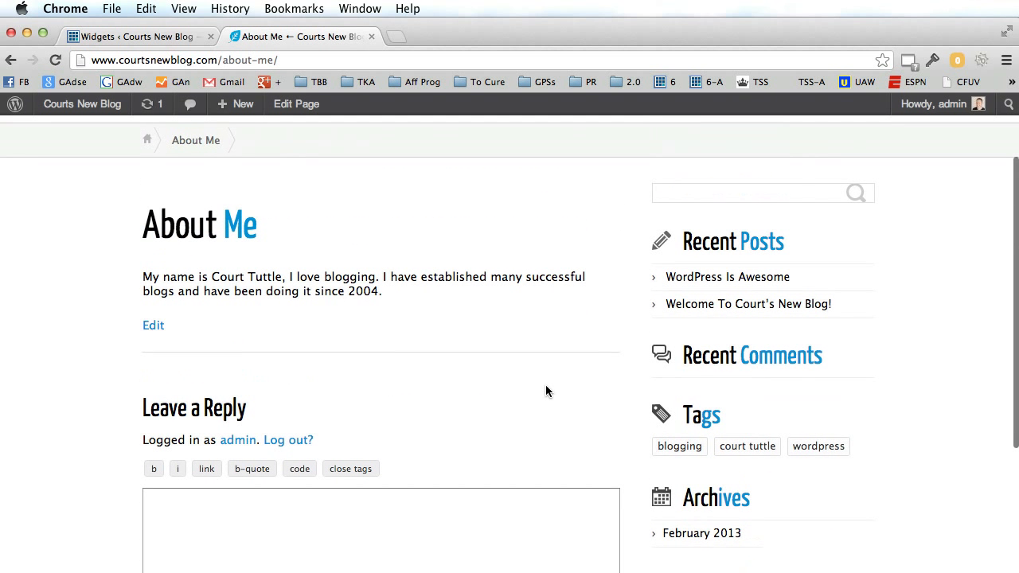
scroll(534, 378, "up", 1)
left_click(179, 38)
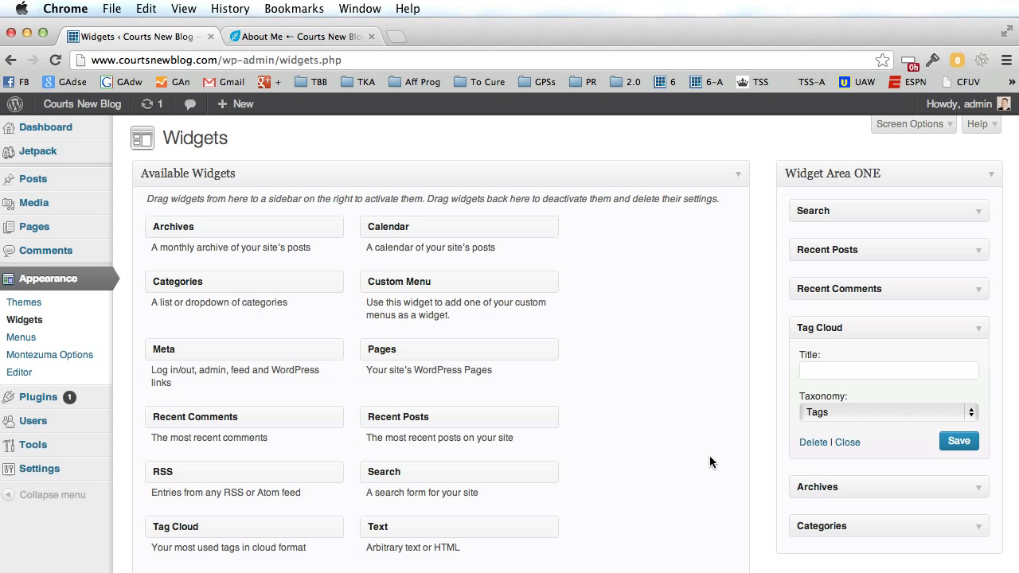
Place a Text widget under Search in Widget Area ONE and title it 'Court's Best Posts'.
mouse_move(470, 526)
left_mouse_down()
mouse_move(714, 297)
mouse_move(852, 232)
mouse_move(907, 246)
mouse_move(509, 522)
mouse_move(472, 528)
left_mouse_up()
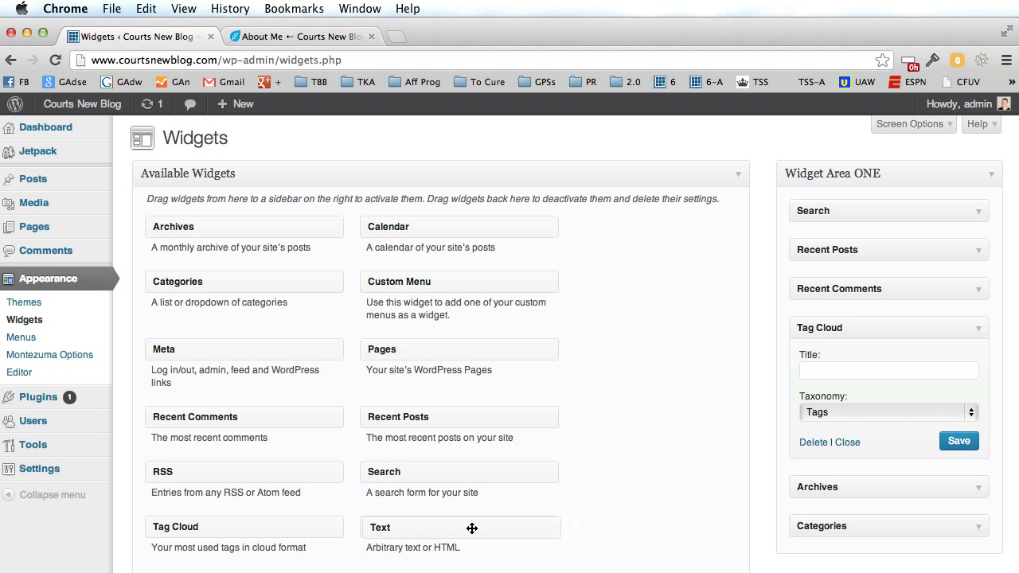
left_click_drag(400, 531, 825, 252)
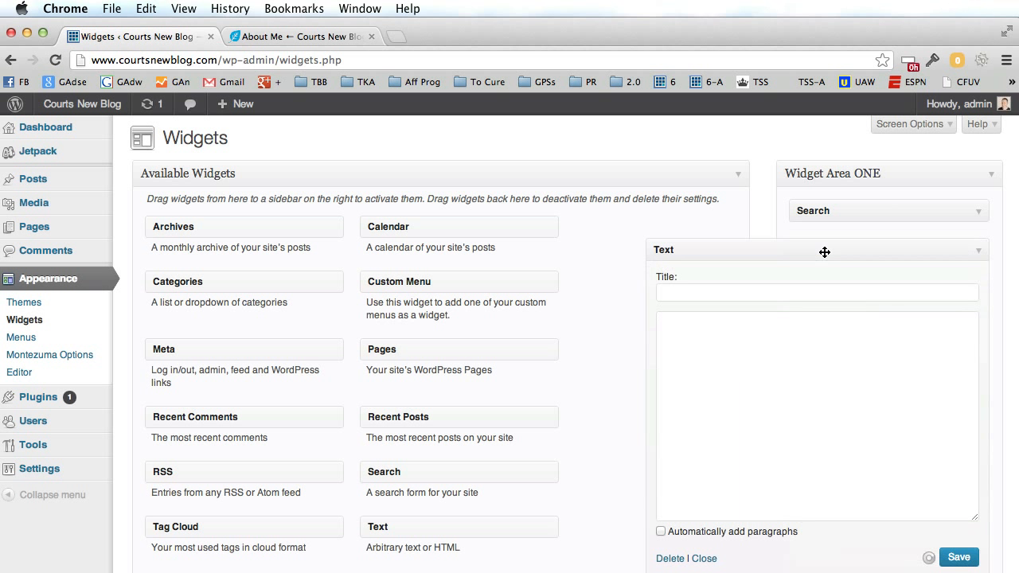
left_click(760, 291)
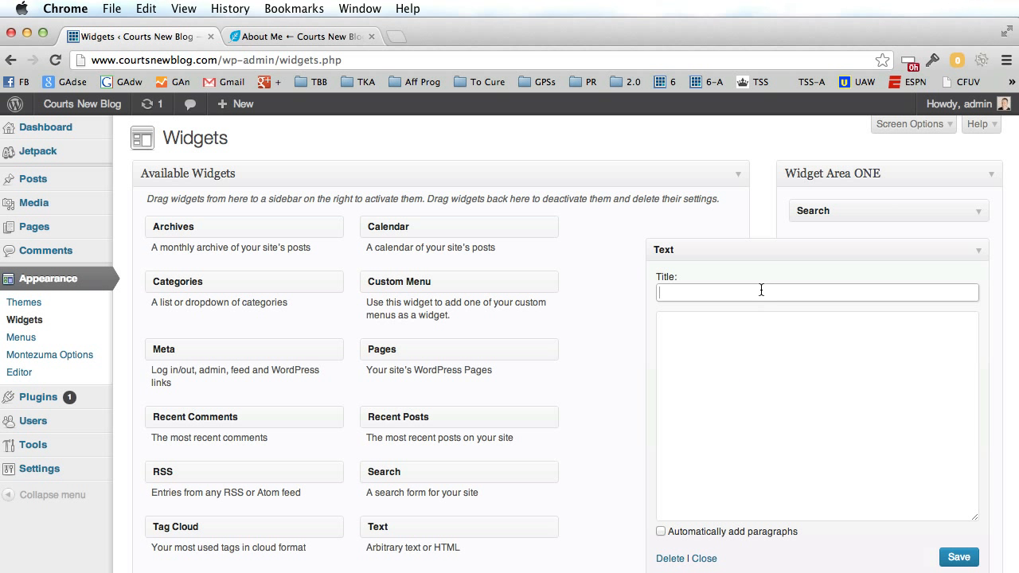
type("Court's Best Posts")
Leave the widget body empty, deleting the 'List out your best posts here.' text.
left_click(748, 354)
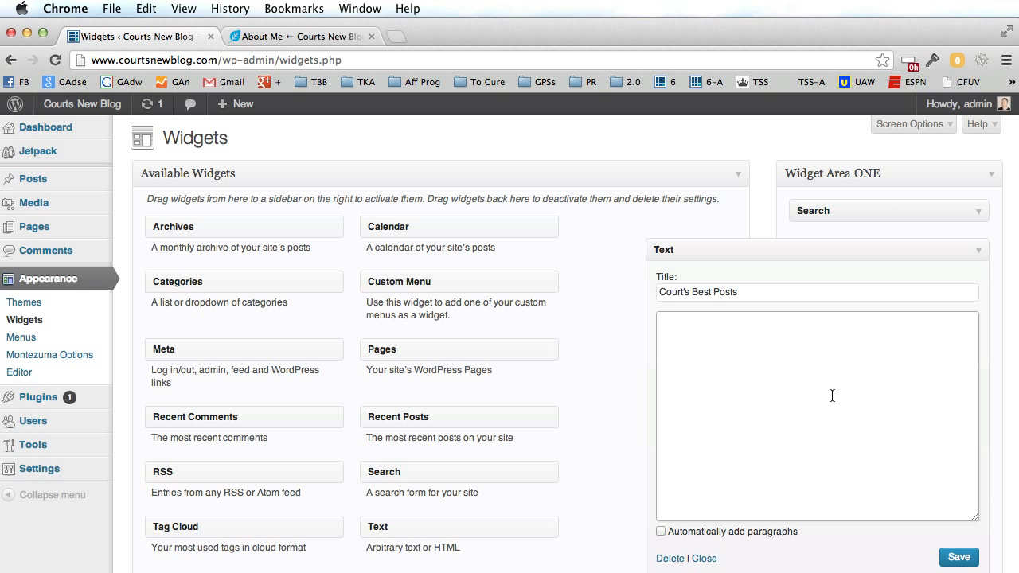
type("List out your best posts here.")
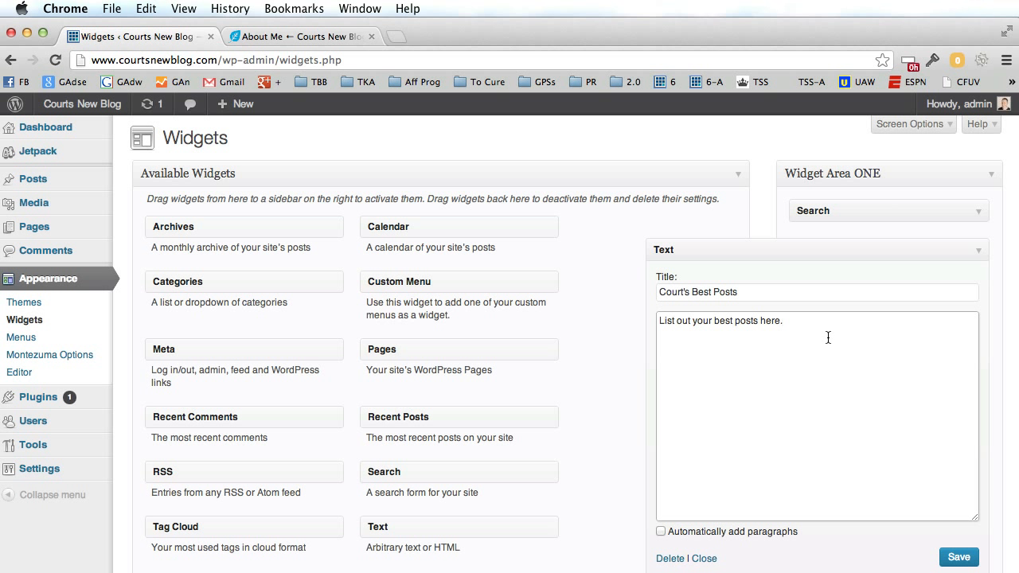
key("super+a")
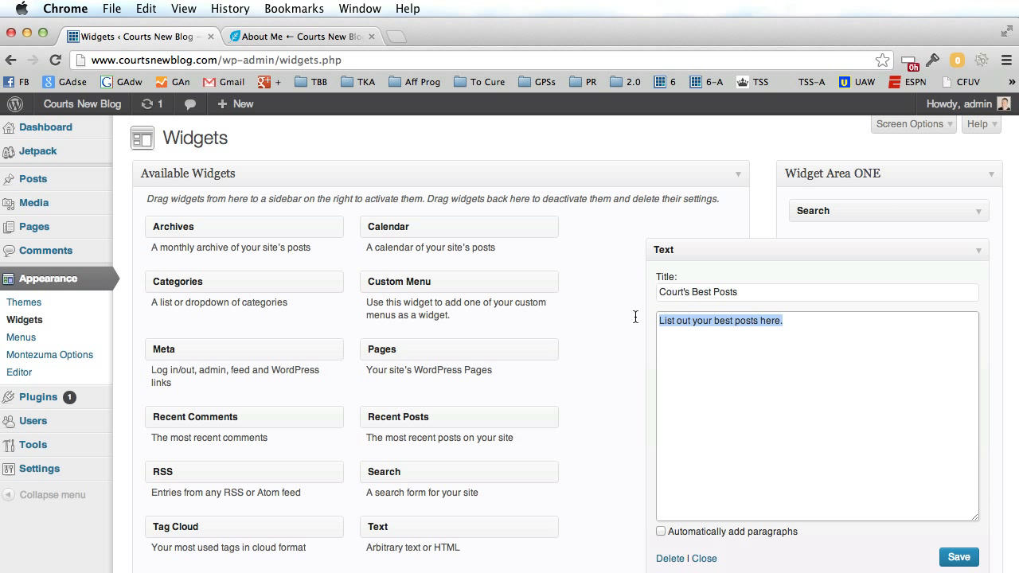
key("BackSpace")
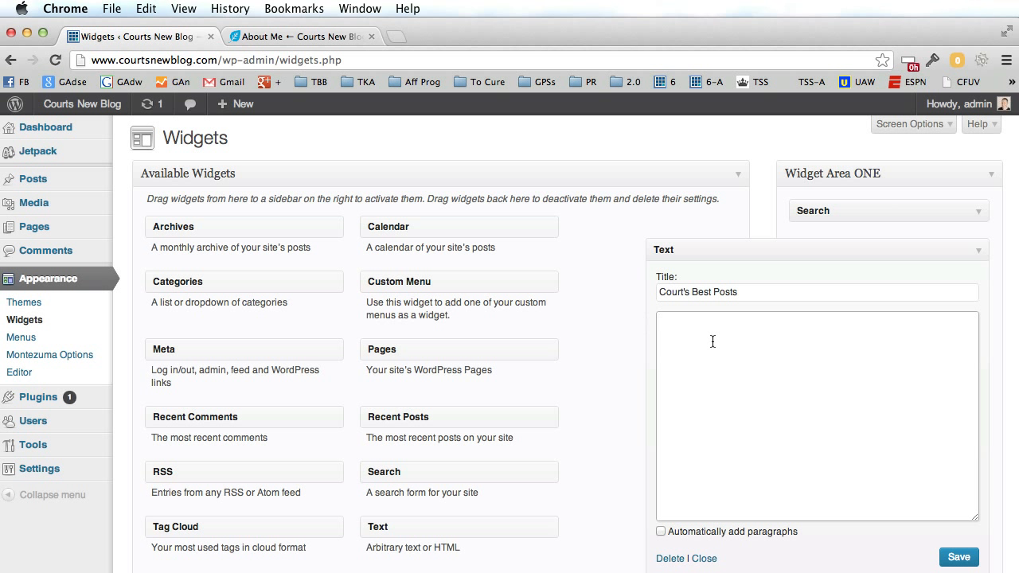
Save the Court's Best Posts text widget after checking the live About Me page.
left_click(380, 38)
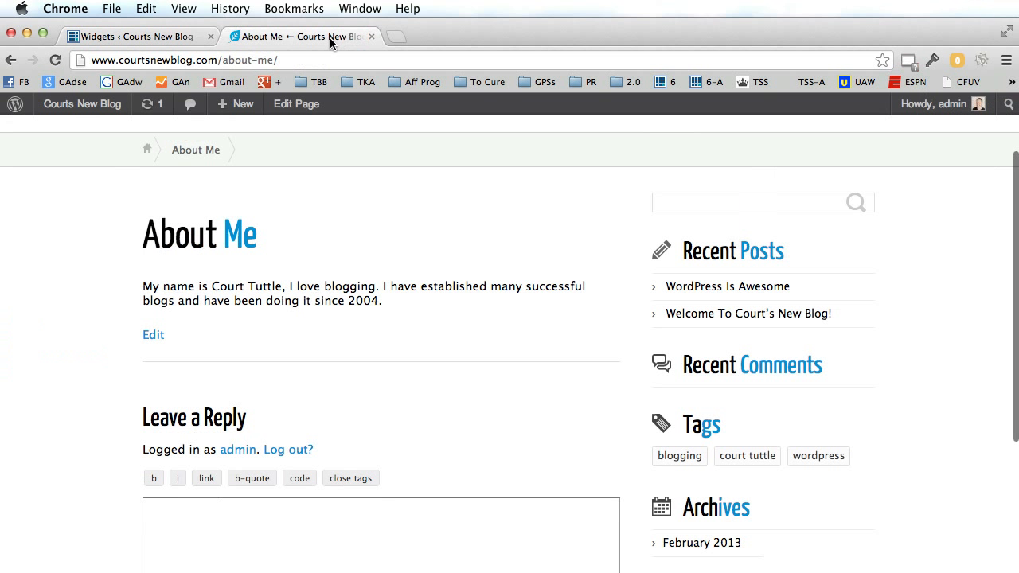
left_click(182, 41)
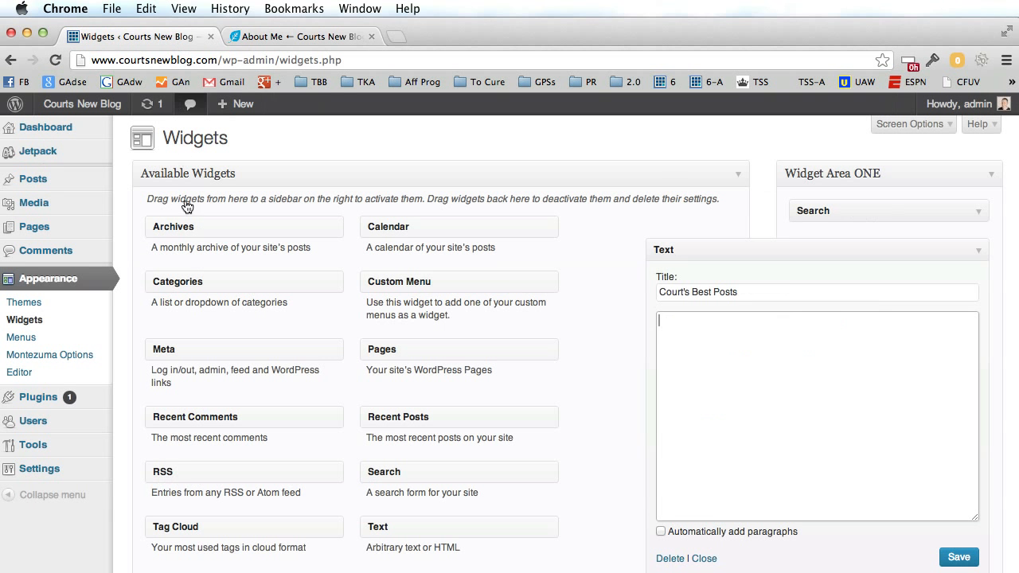
left_click(959, 558)
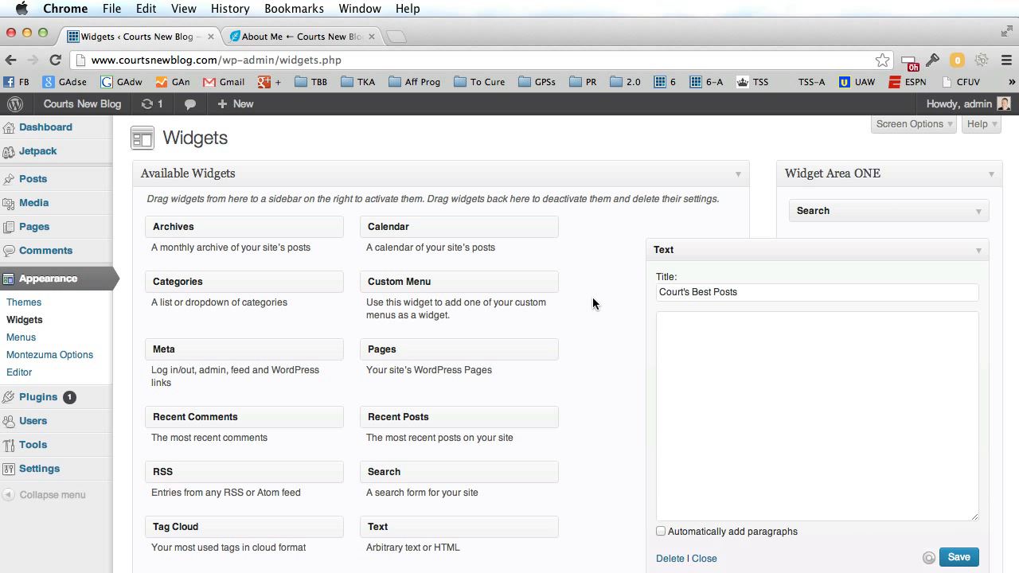
left_click(302, 37)
Reload the About Me page to see Court's Best Posts in the sidebar, then open the blog homepage.
left_click(55, 60)
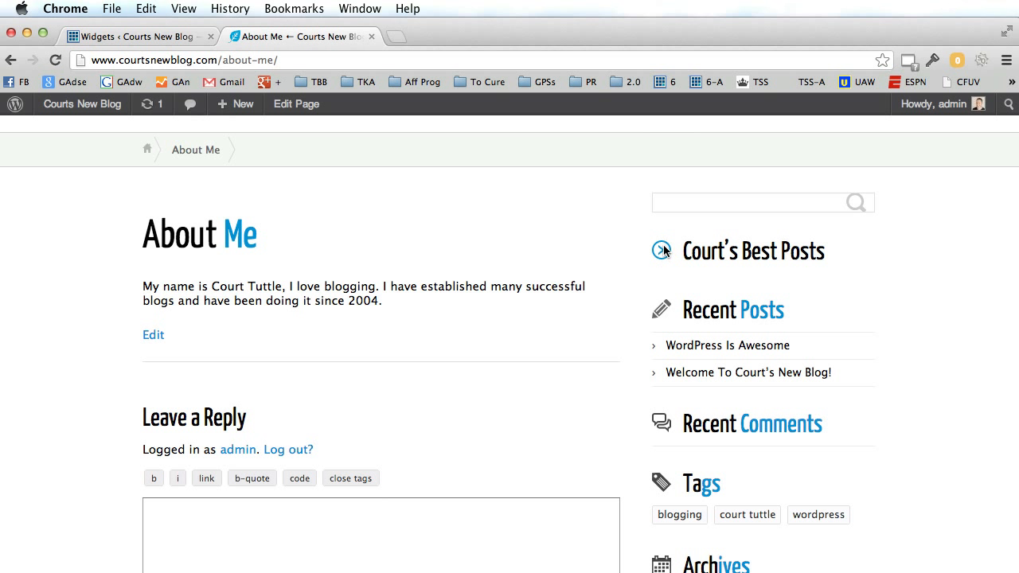
scroll(489, 277, "up", 2)
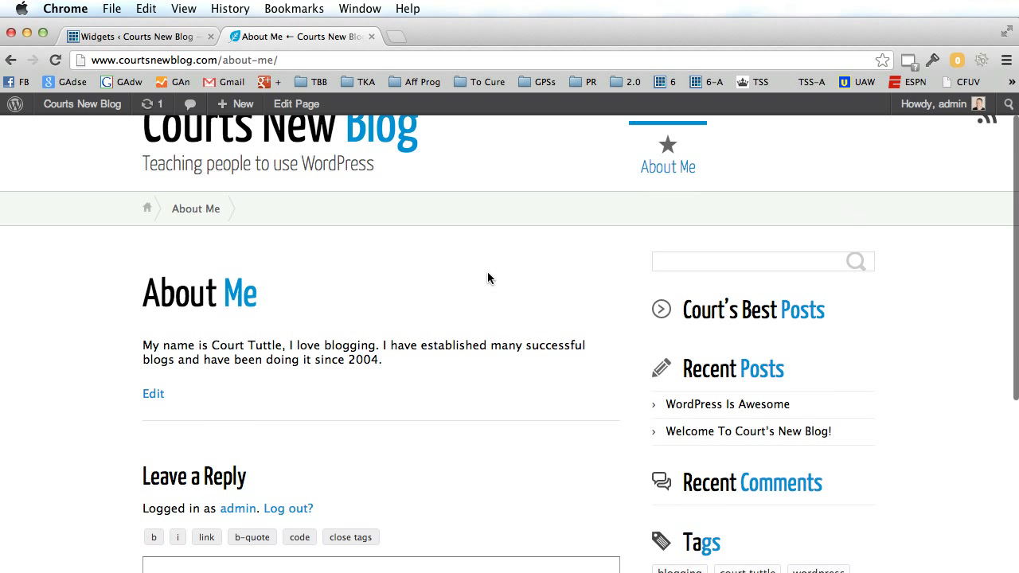
scroll(487, 279, "up", 1)
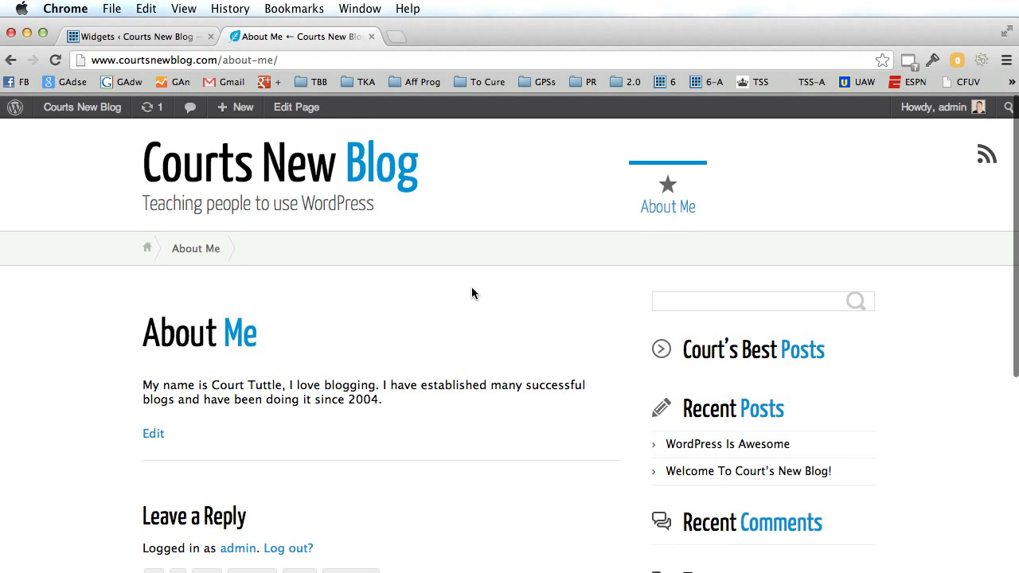
left_click(285, 176)
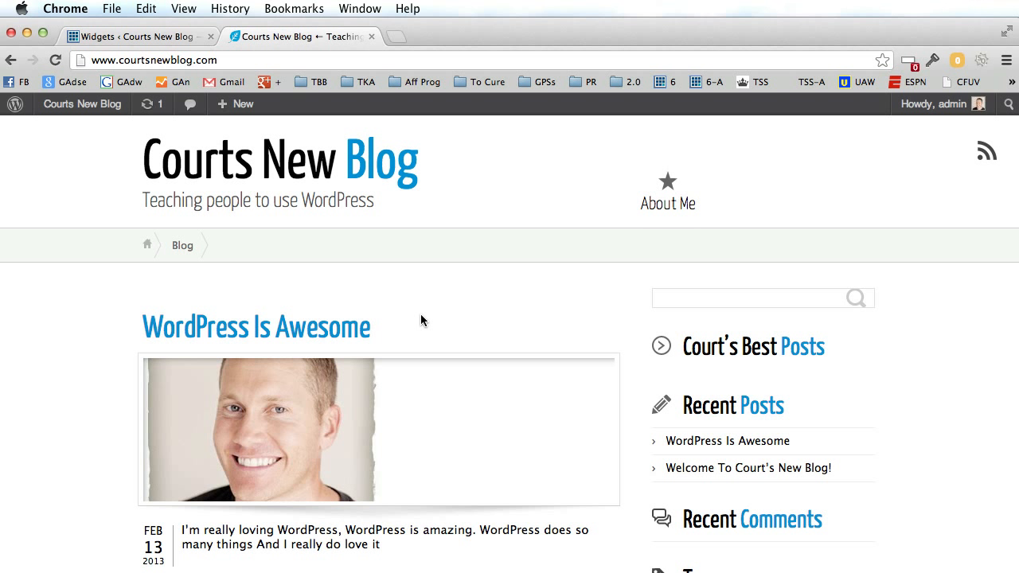
Search Add New Plugins for 'sweet captcha', returning 7 results led by Sweet Captcha.
left_click(170, 38)
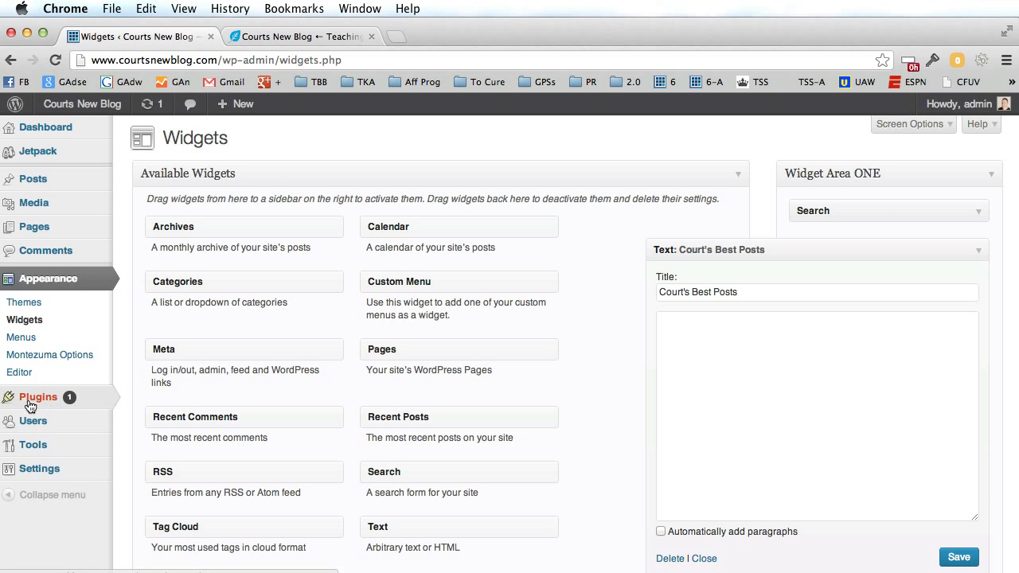
mouse_move(30, 406)
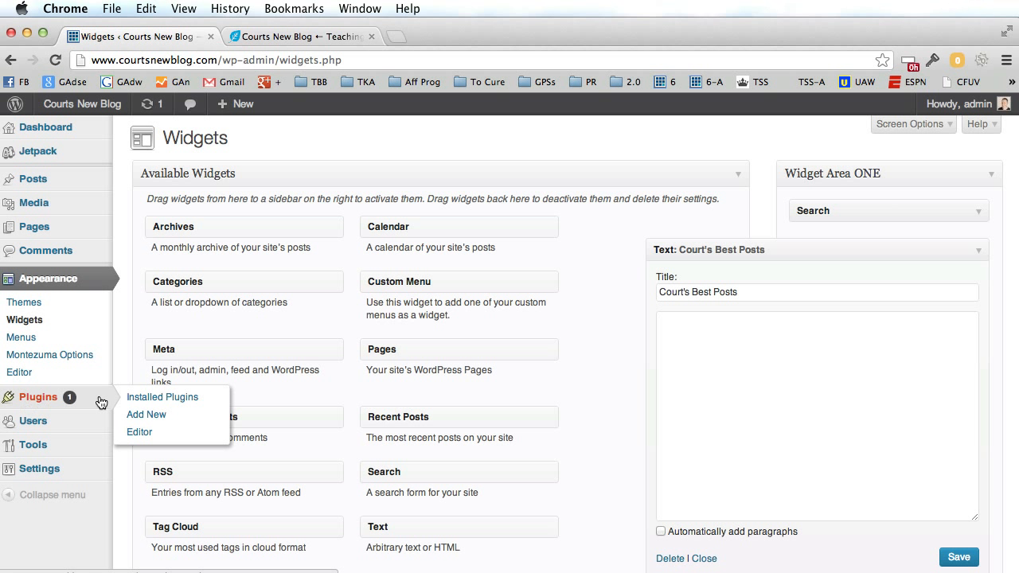
left_click(157, 420)
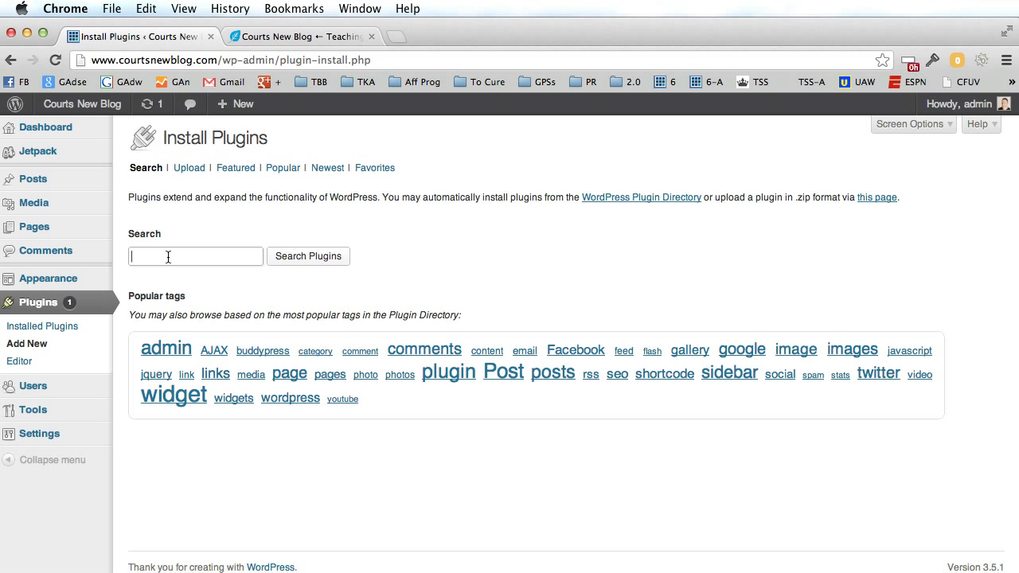
type("sweet captcha")
left_click(298, 261)
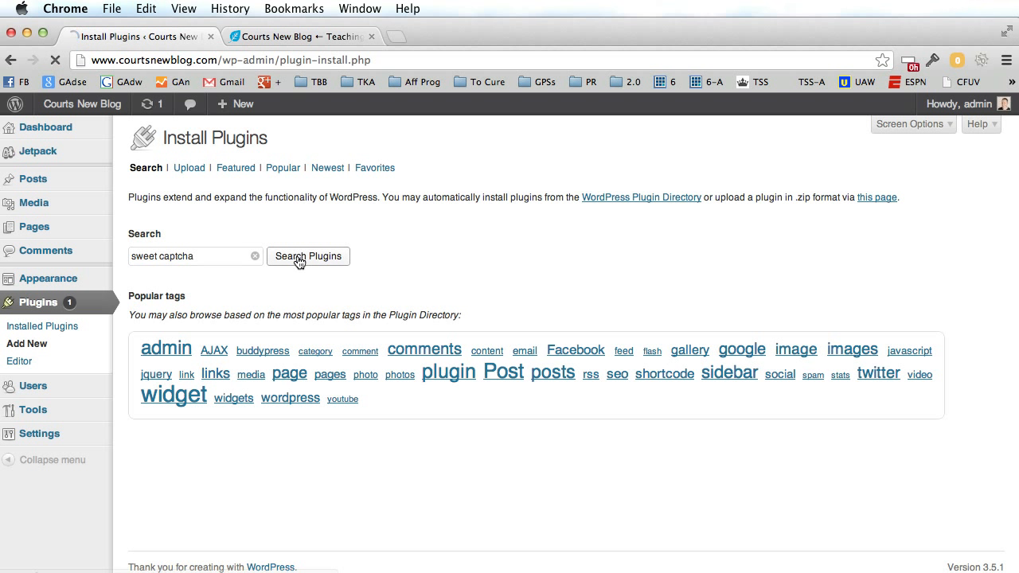
left_click(314, 37)
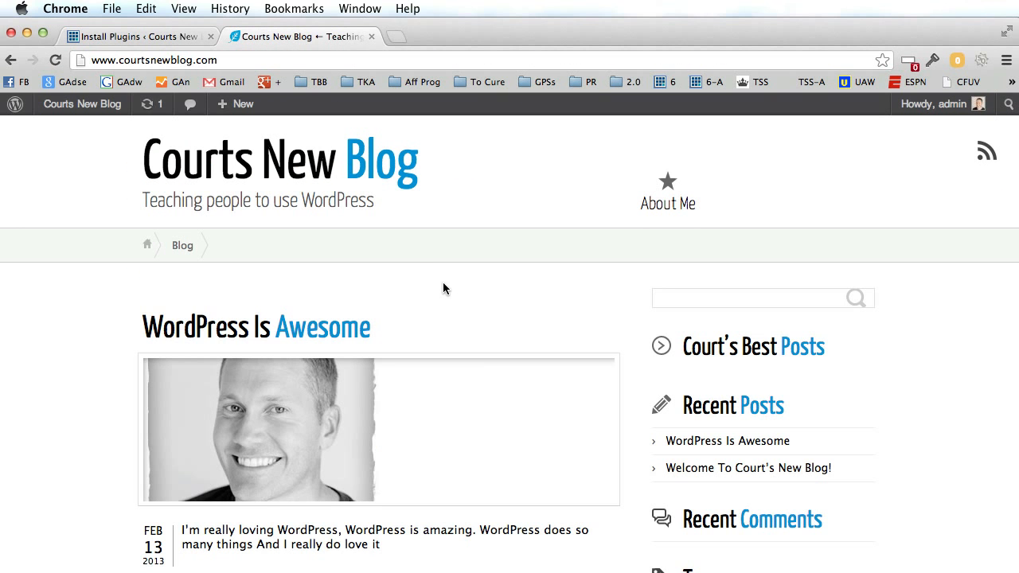
Open the 'WordPress Is Awesome' post and scroll down to its Leave a Reply form.
scroll(443, 289, "down", 4)
scroll(443, 289, "up", 4)
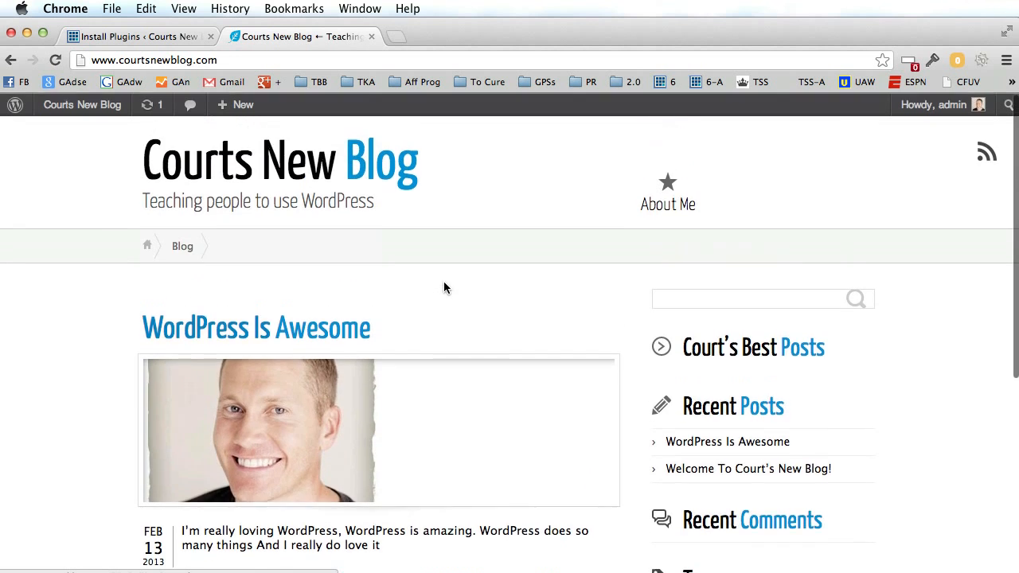
left_click(300, 332)
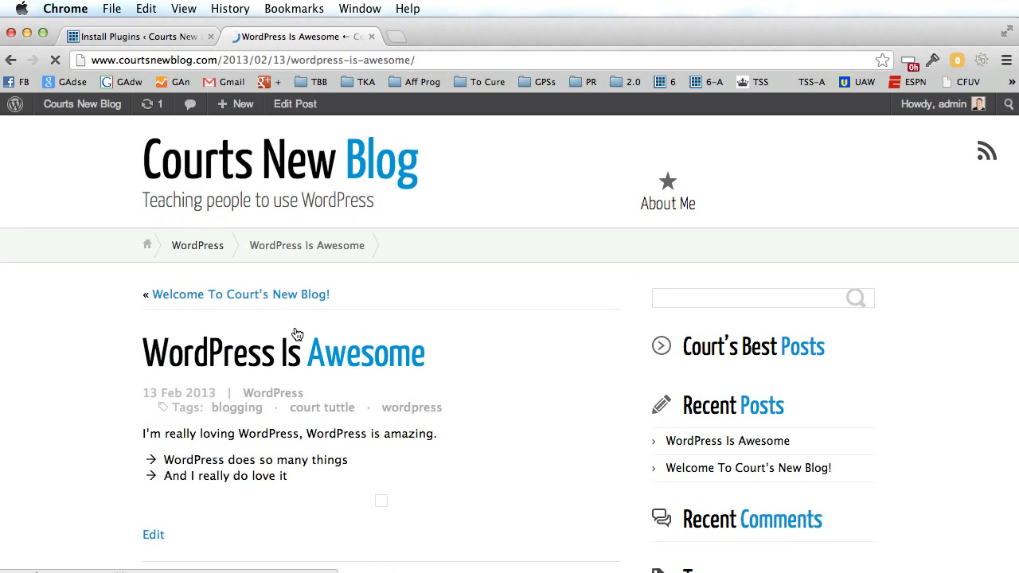
scroll(90, 359, "down", 4)
scroll(92, 355, "down", 5)
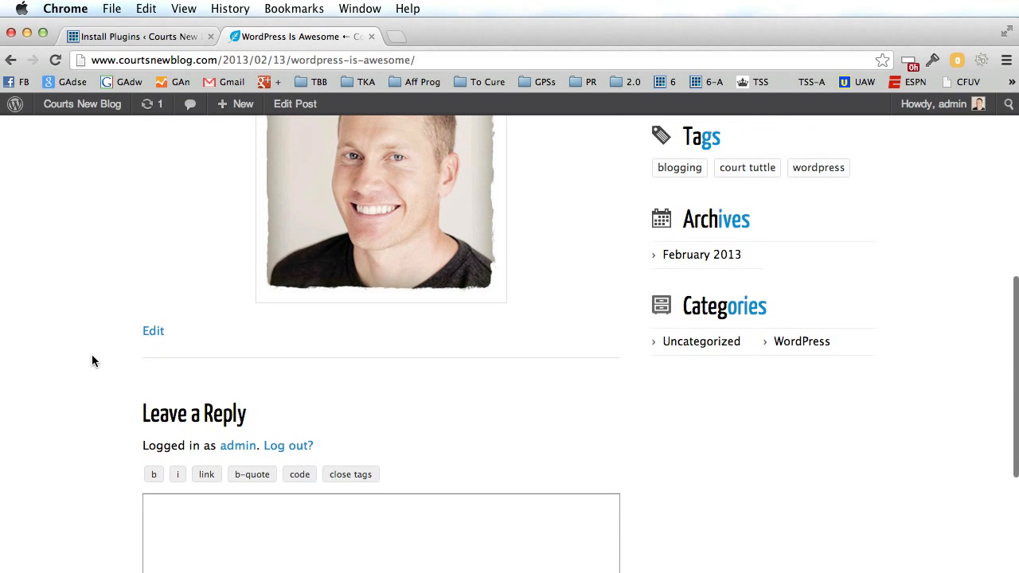
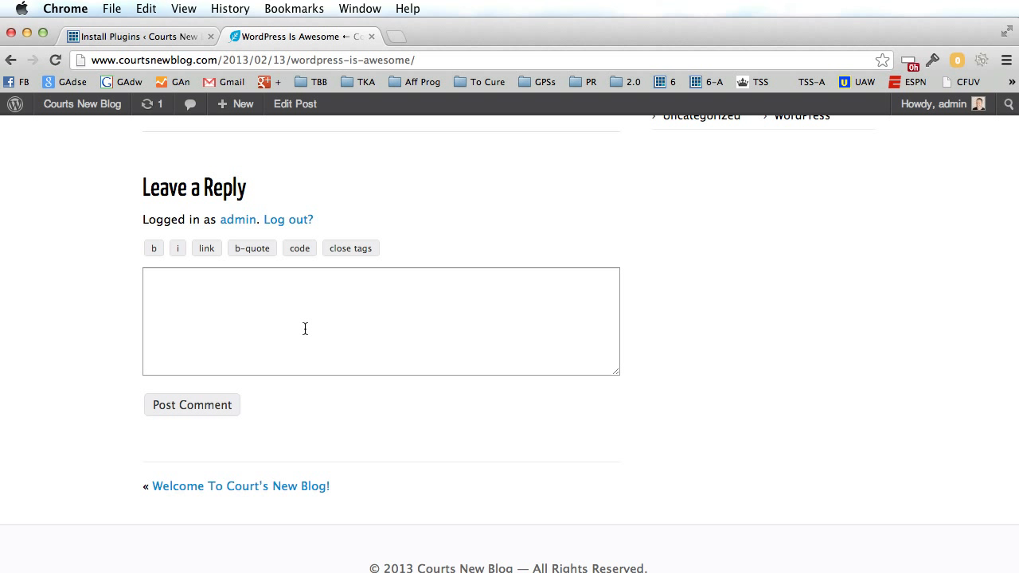
Return to the 'sweet captcha' plugin search results and reselect the search term.
left_click(167, 37)
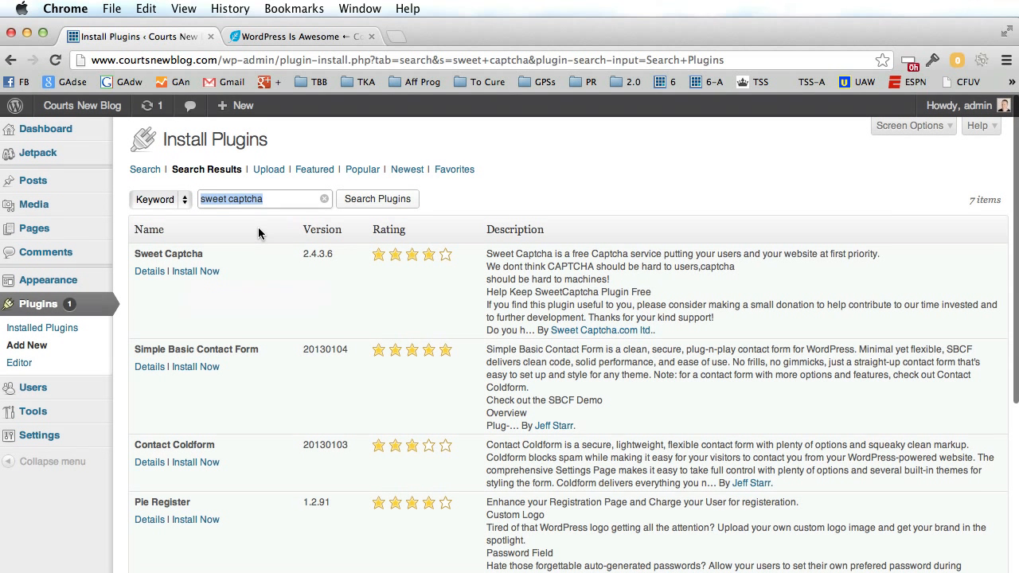
left_click(494, 188)
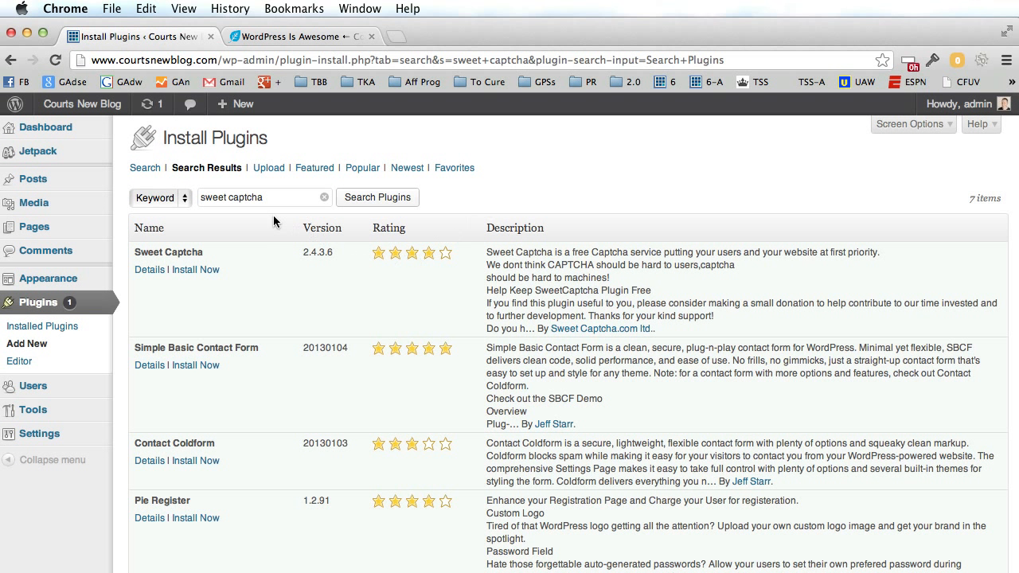
left_click_drag(262, 199, 195, 200)
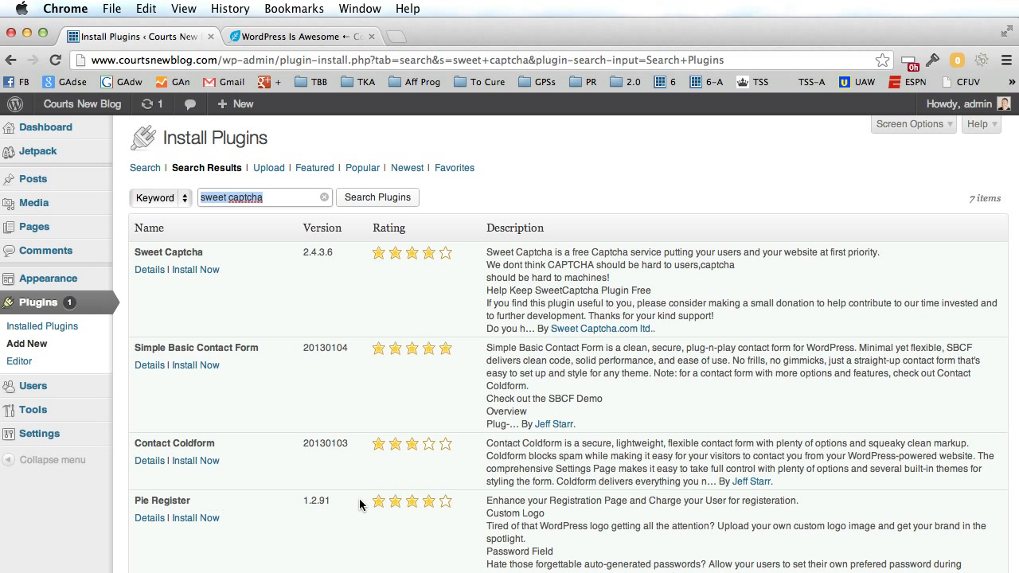
left_click(257, 311)
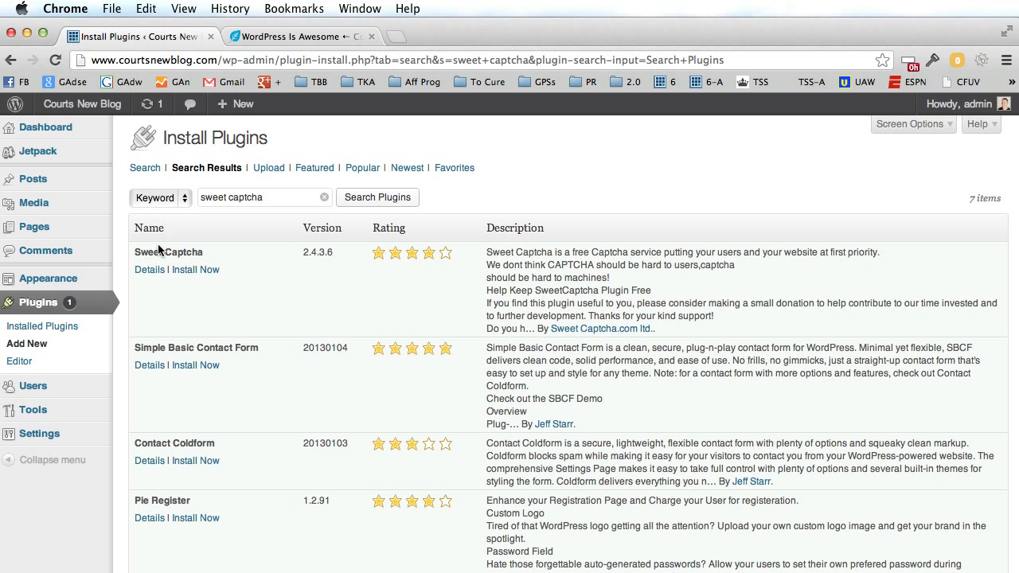
Install Sweet Captcha 2.4.3.6, confirm the prompt, and activate the plugin.
left_click(195, 270)
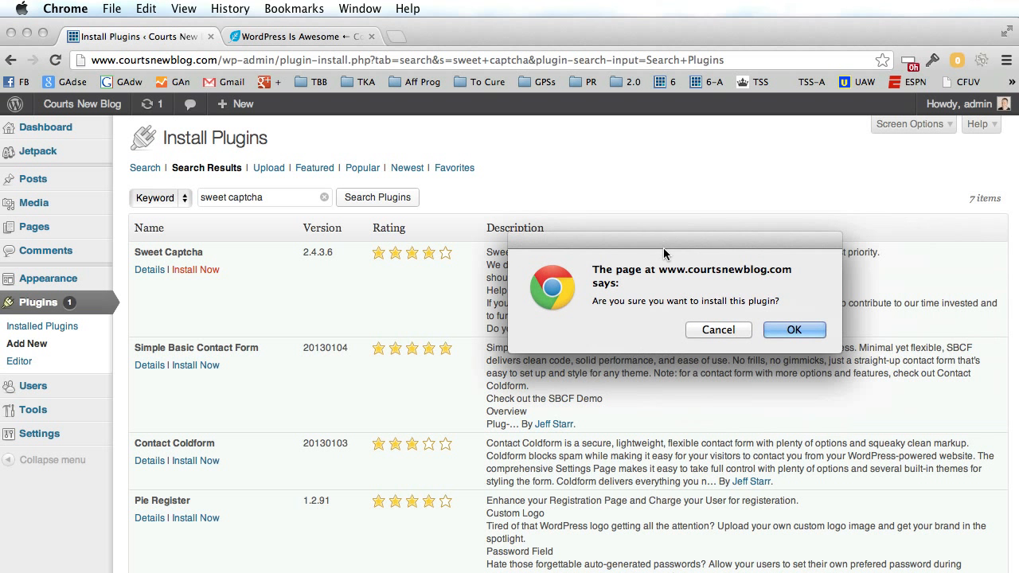
left_click(798, 331)
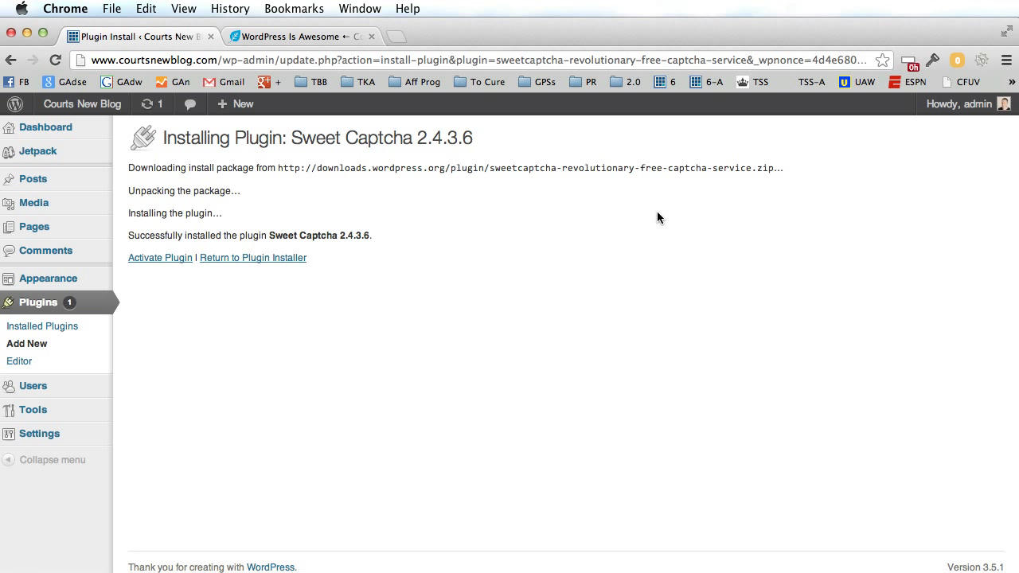
left_click(163, 257)
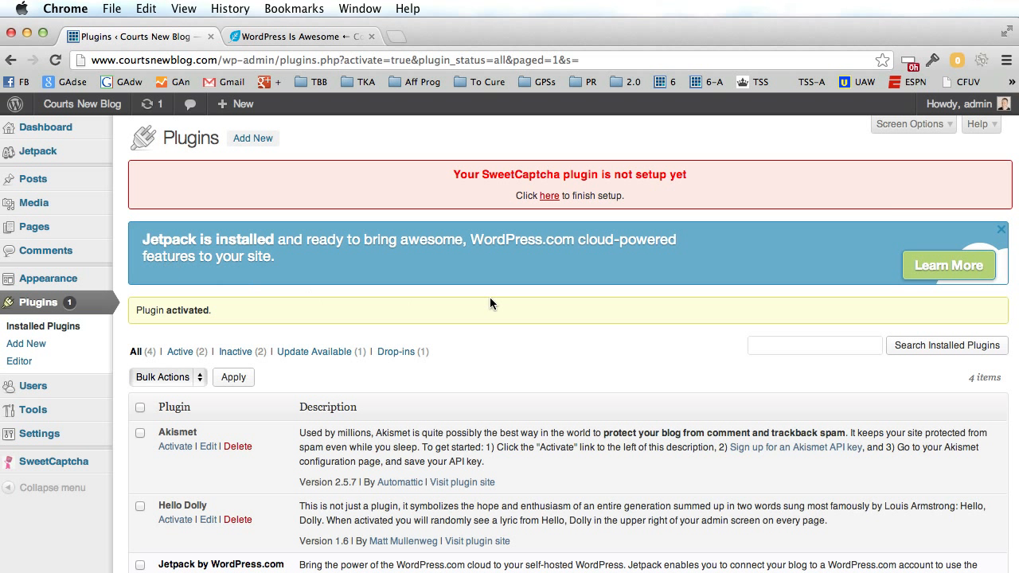
On the SweetCaptcha setup page, enter the site's e-mail address in both Email and Re-Type Email.
left_click(549, 196)
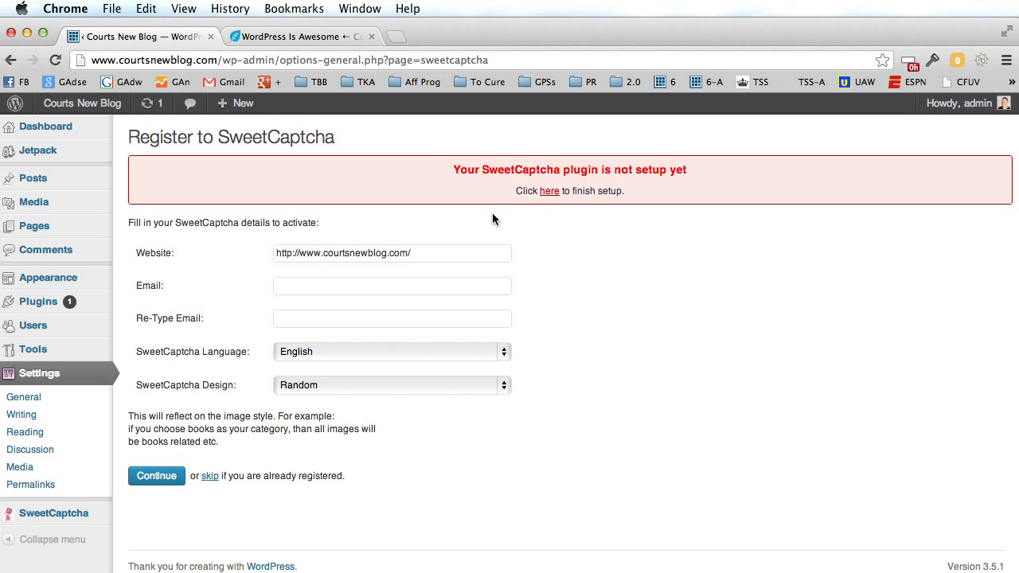
left_click(317, 284)
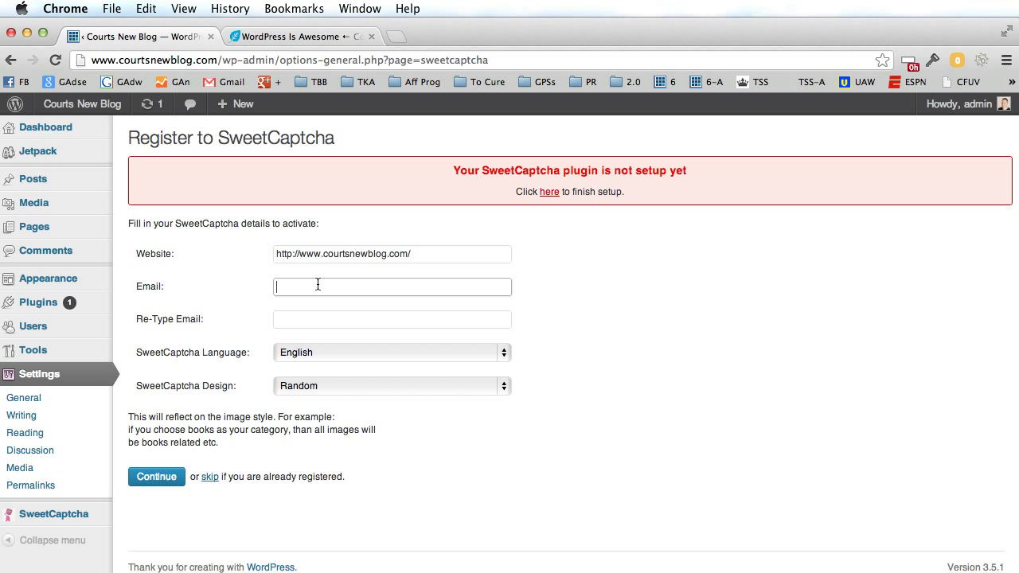
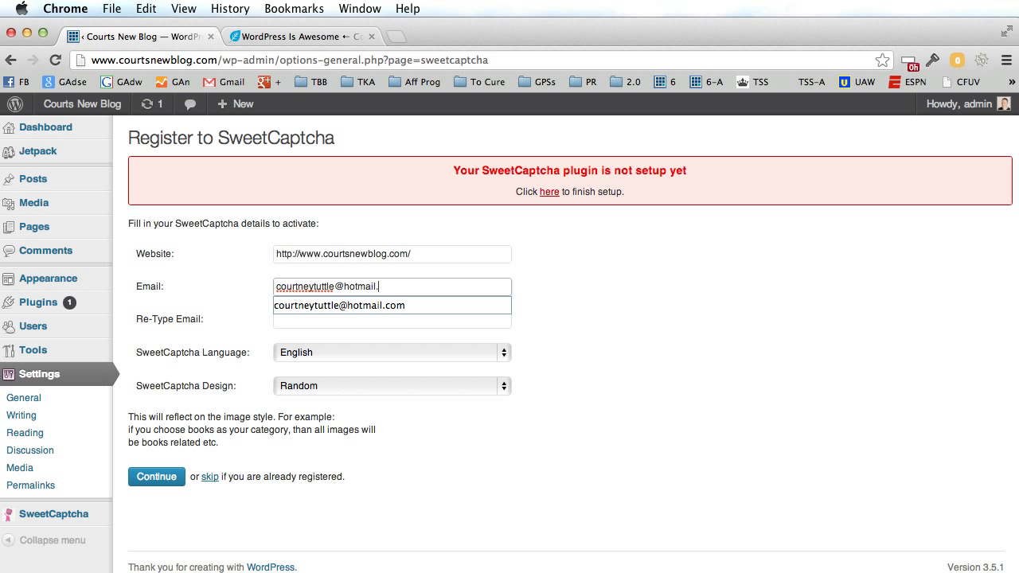
key("Tab")
type("c")
key("BackSpace")
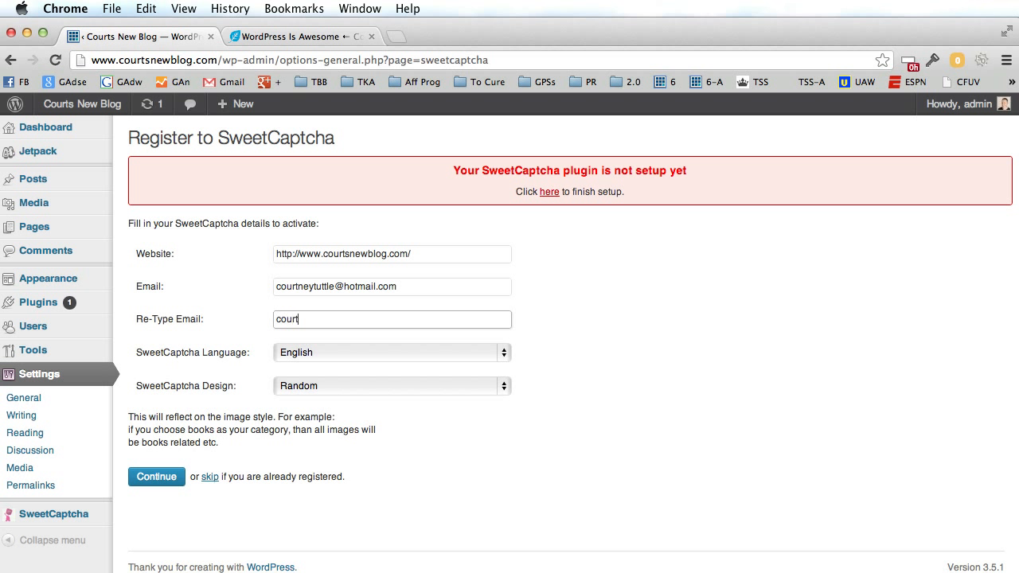
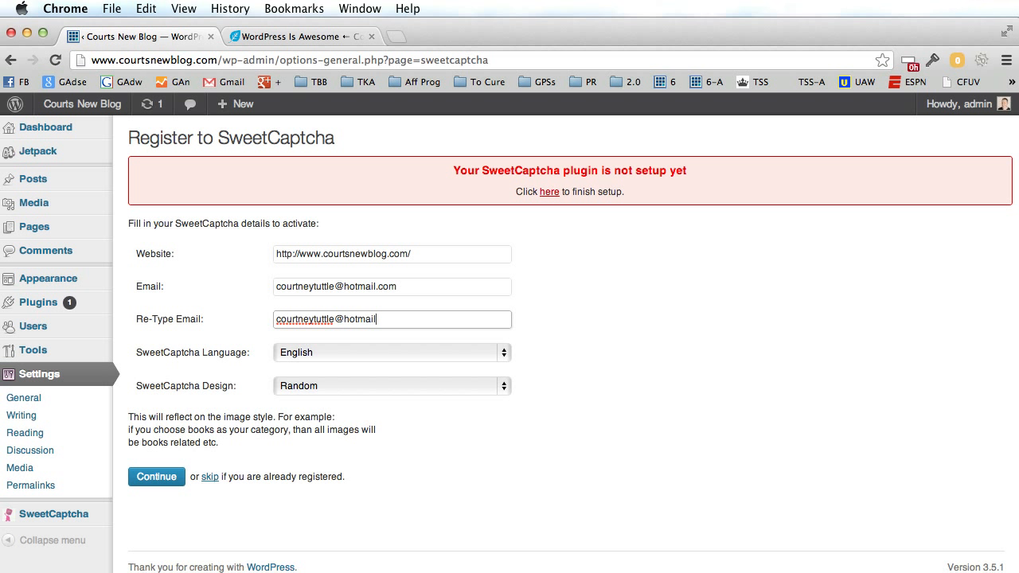
left_click(479, 443)
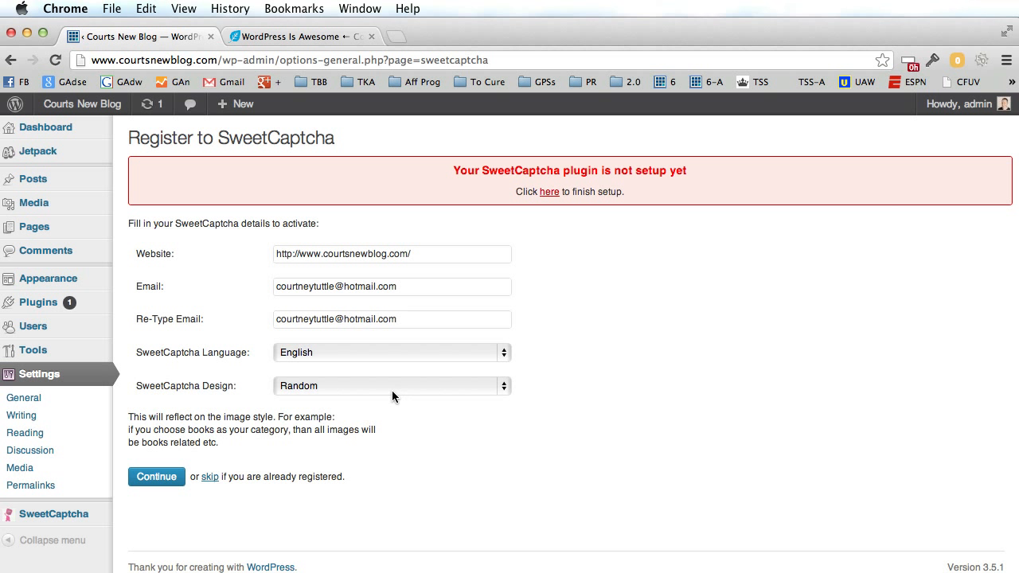
Keep English as the language and Random as the design, then submit the registration.
left_click(327, 357)
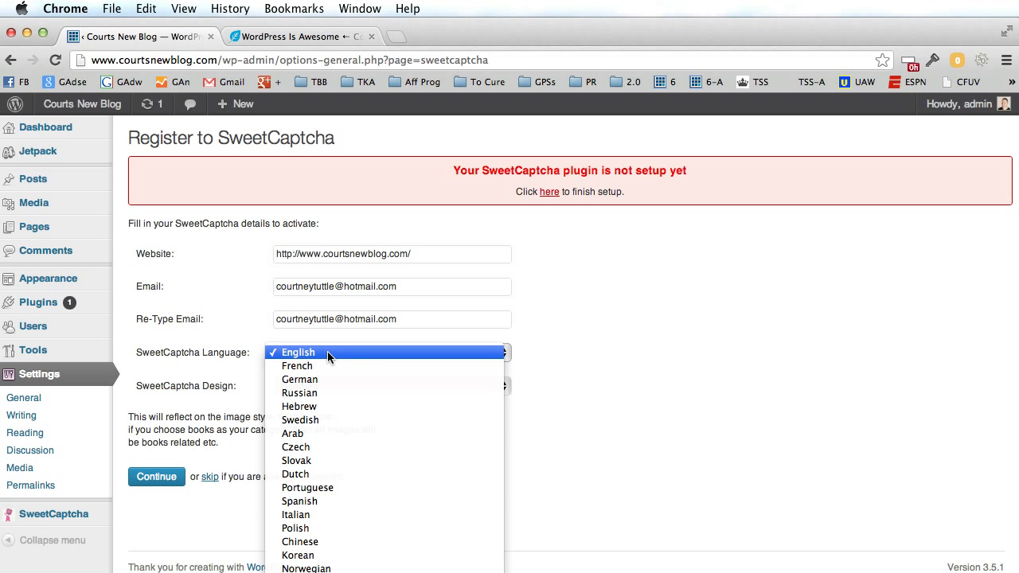
left_click(327, 351)
left_click(333, 385)
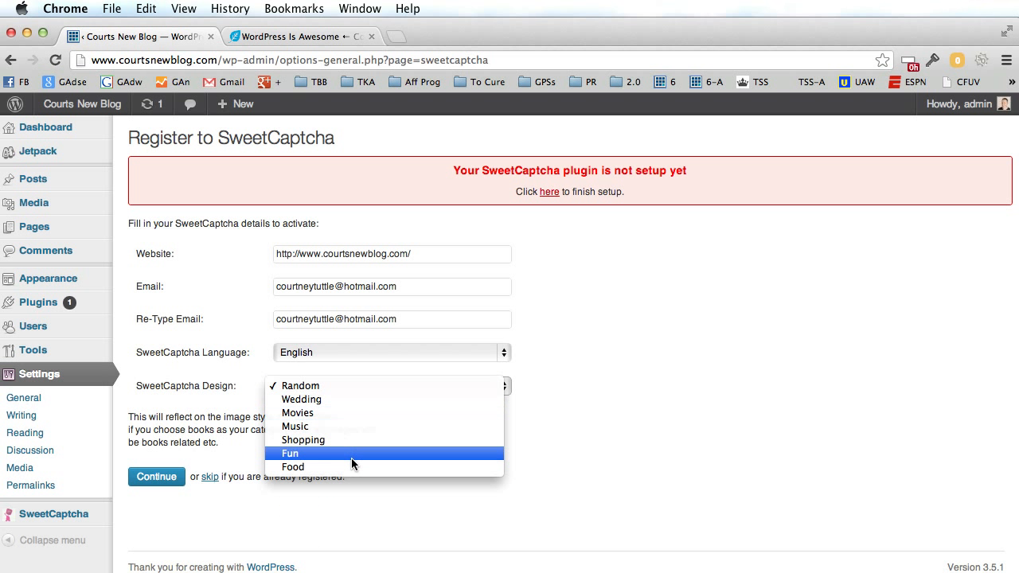
left_click(533, 458)
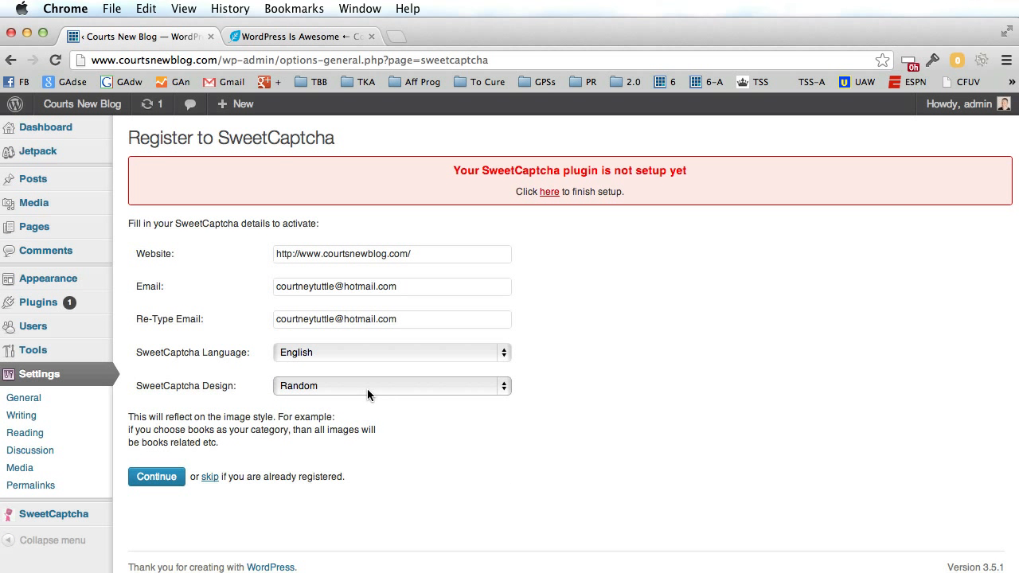
left_click(156, 479)
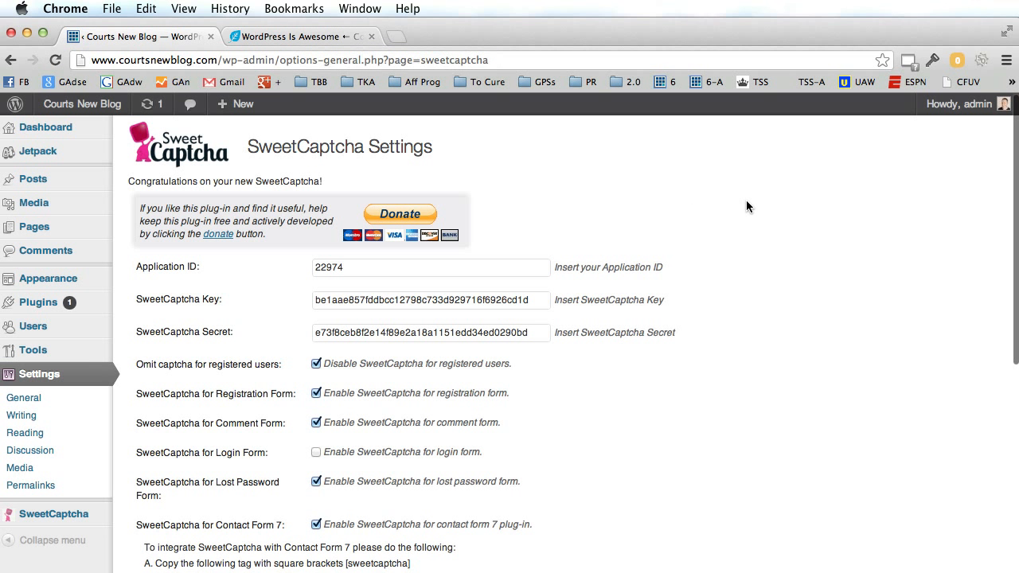
Keep admin as message recipient using 'Use email of wordpress user', and save the SweetCaptcha settings.
scroll(746, 206, "down", 5)
scroll(748, 205, "down", 3)
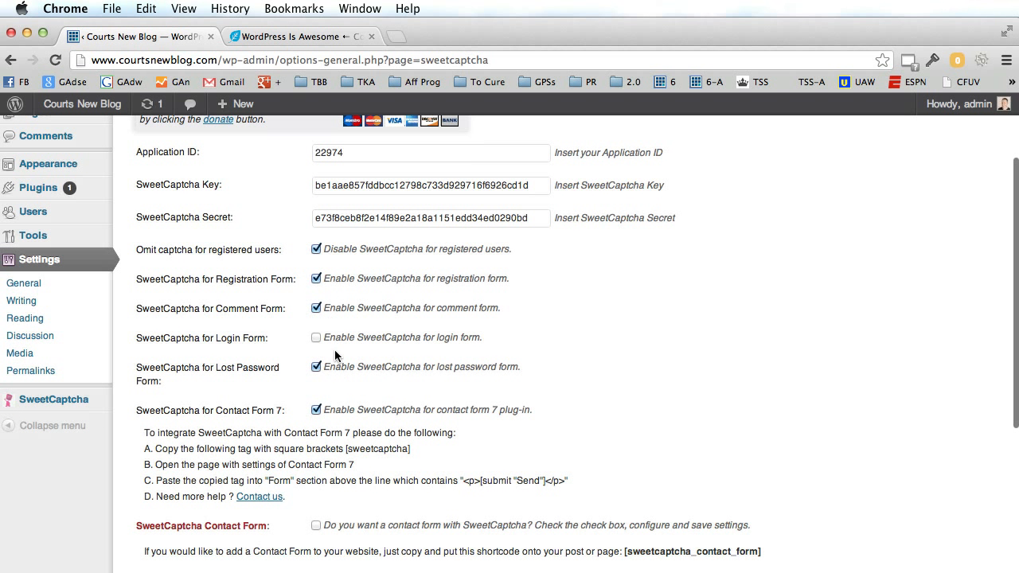
scroll(742, 410, "down", 5)
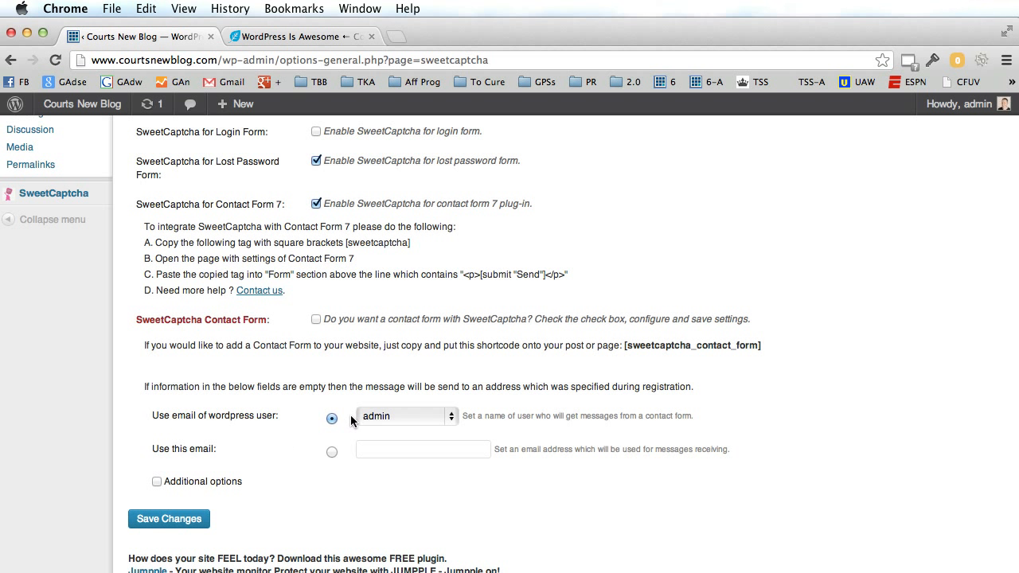
left_click(396, 416)
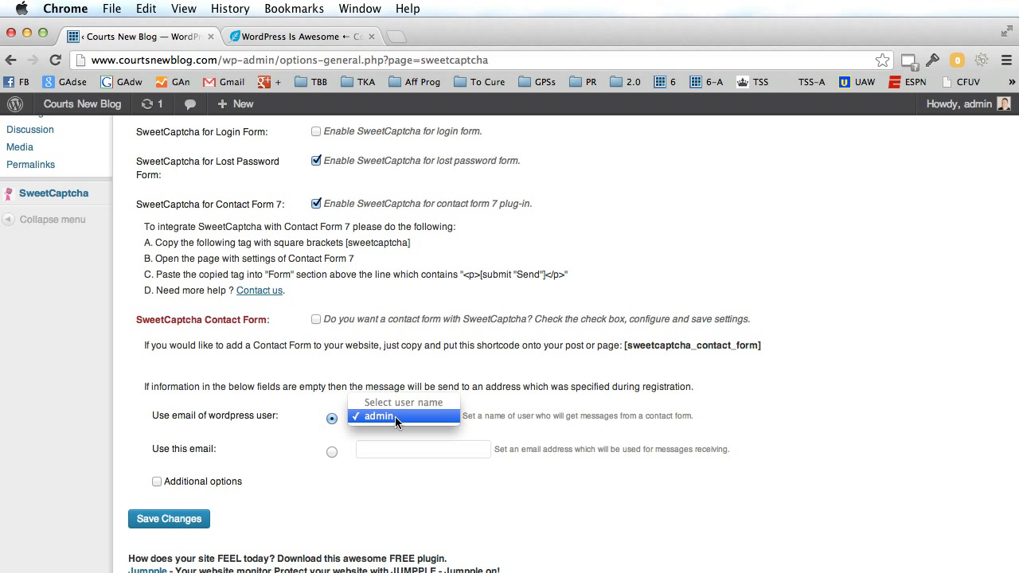
left_click(395, 416)
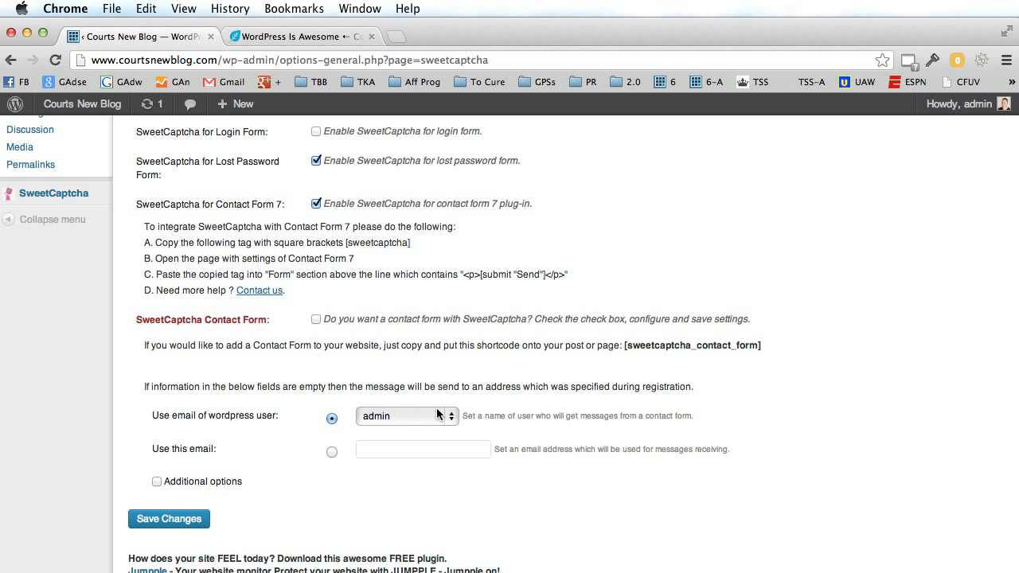
left_click(331, 452)
left_click(332, 419)
scroll(382, 514, "down", 2)
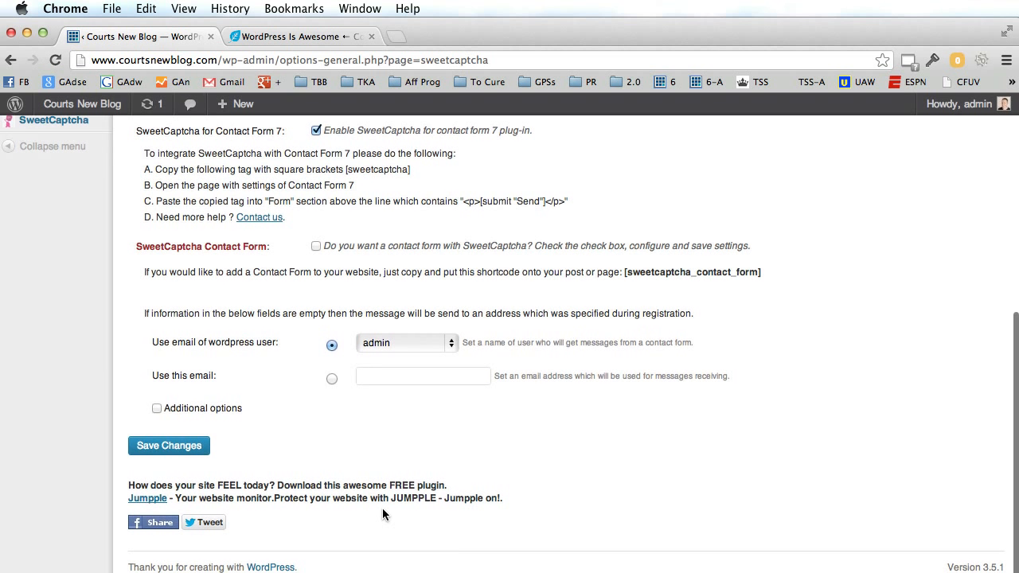
left_click(178, 452)
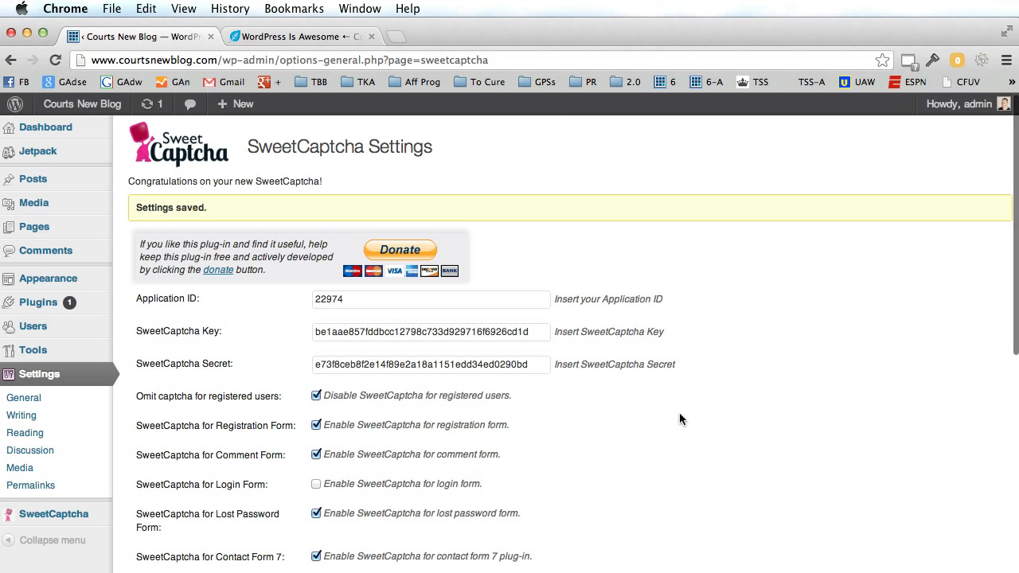
left_click(315, 36)
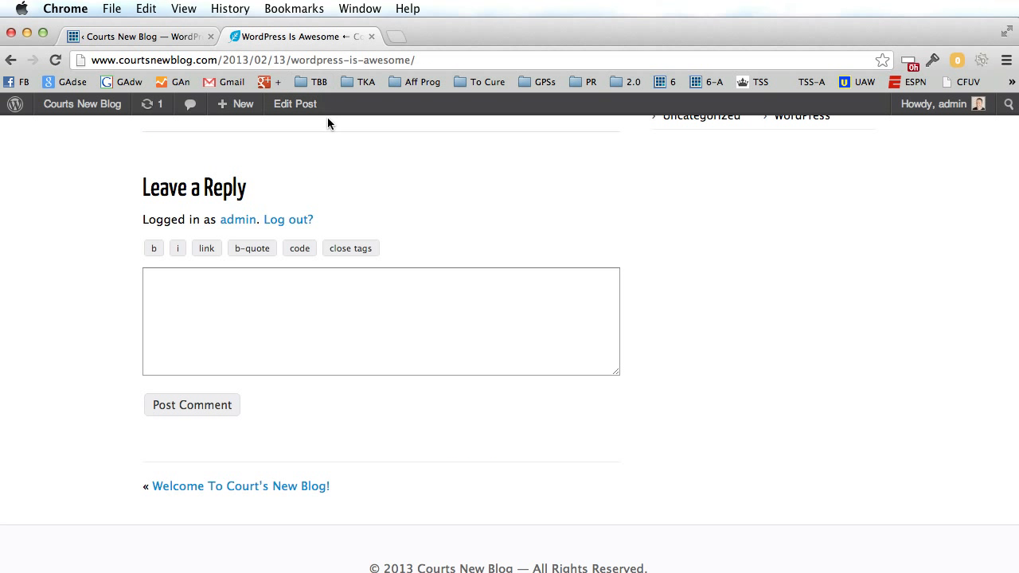
left_click(55, 61)
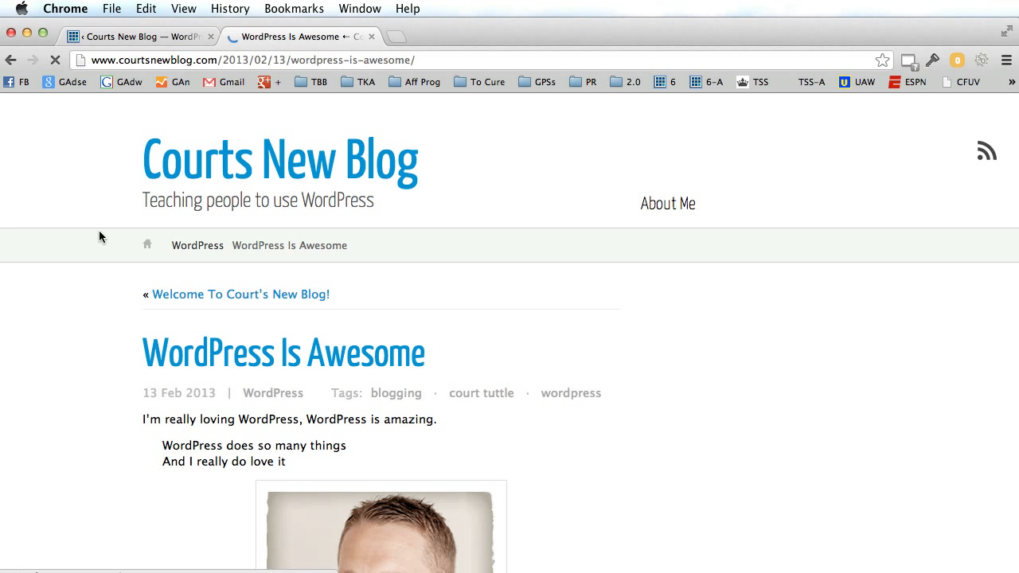
left_click(193, 241)
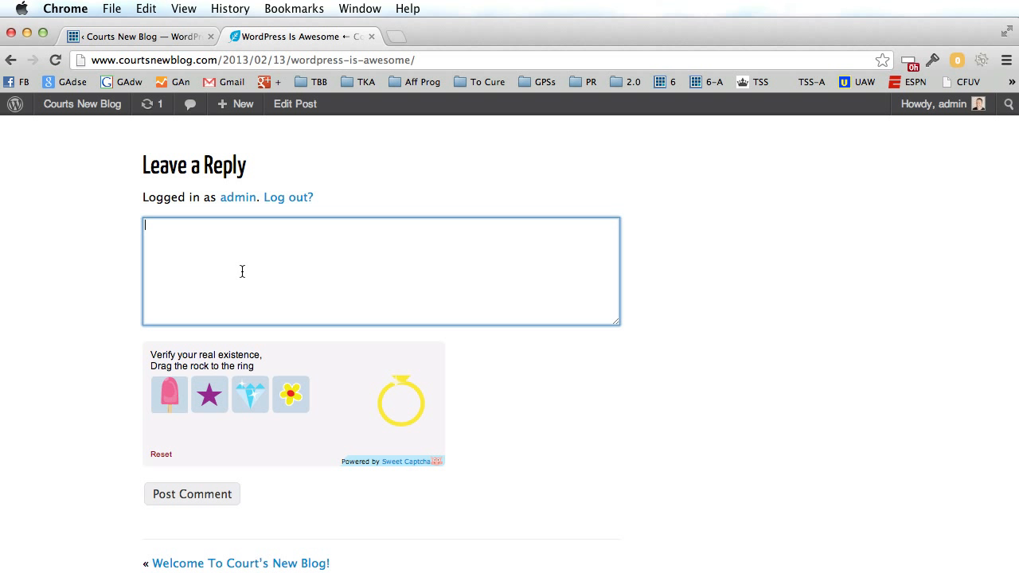
type("Their comment here")
scroll(405, 250, "up", 3)
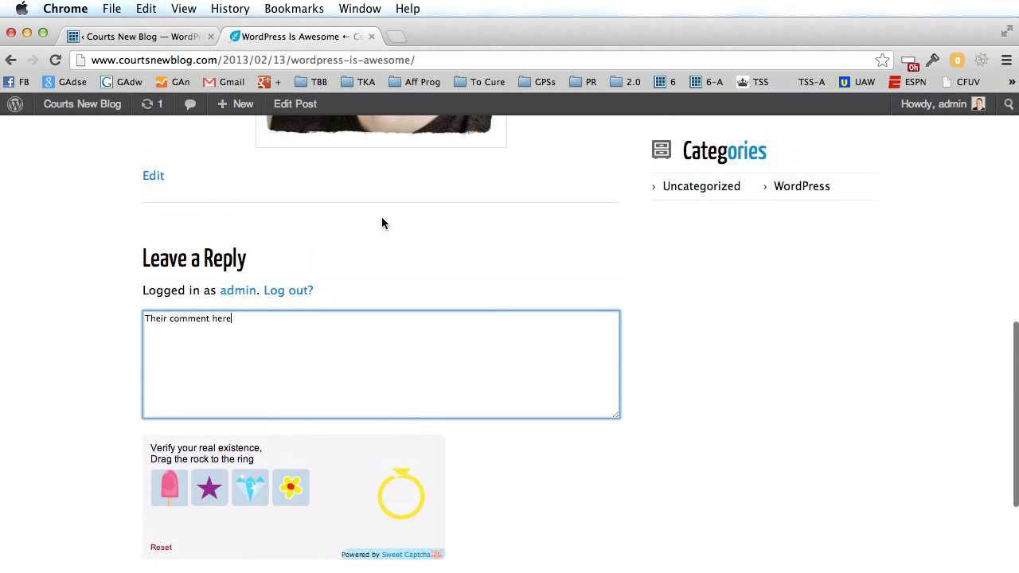
scroll(381, 216, "up", 10)
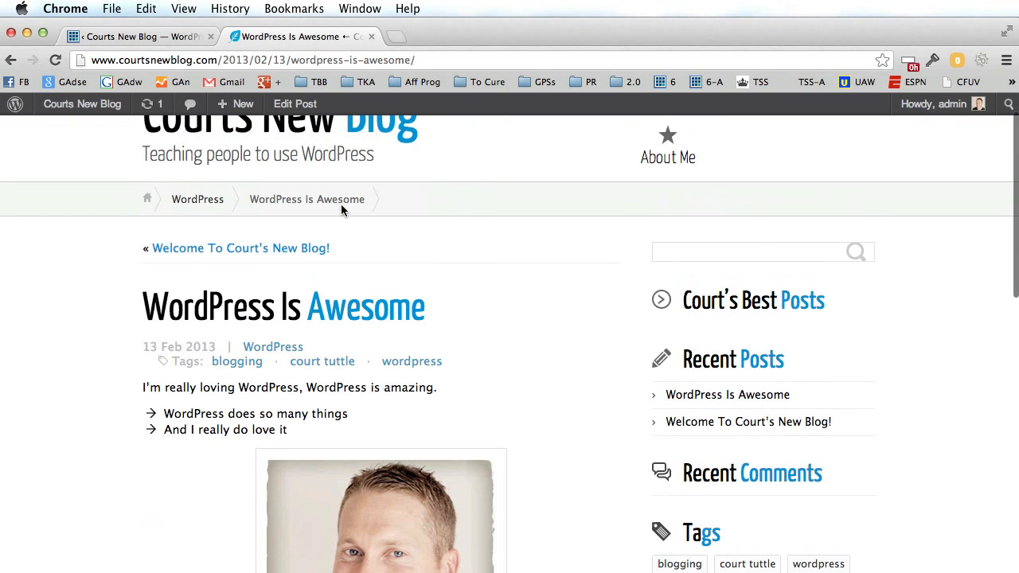
left_click(149, 34)
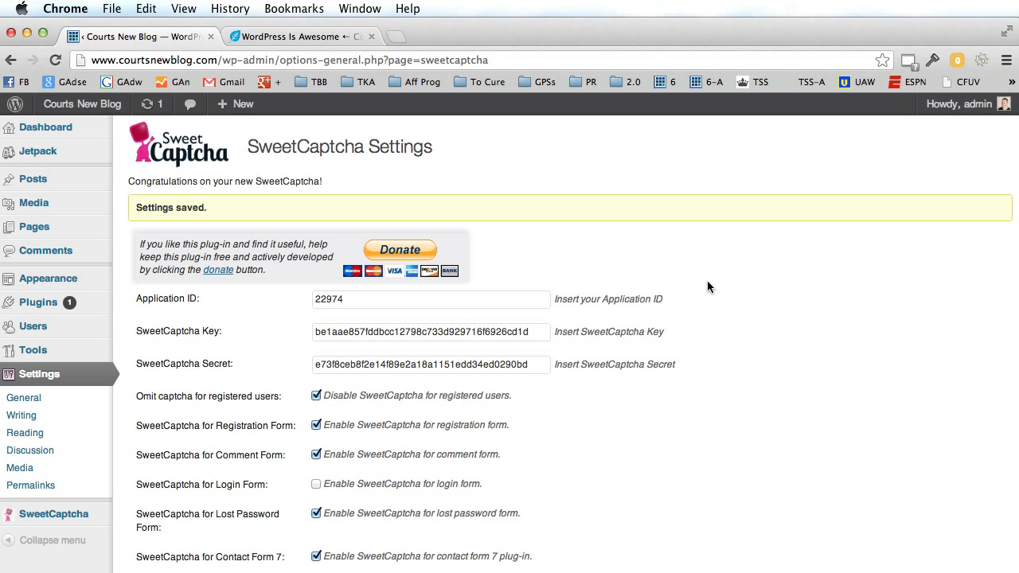
Deactivate the SweetCaptcha plugin in the installed Plugins list.
scroll(709, 286, "up", 2)
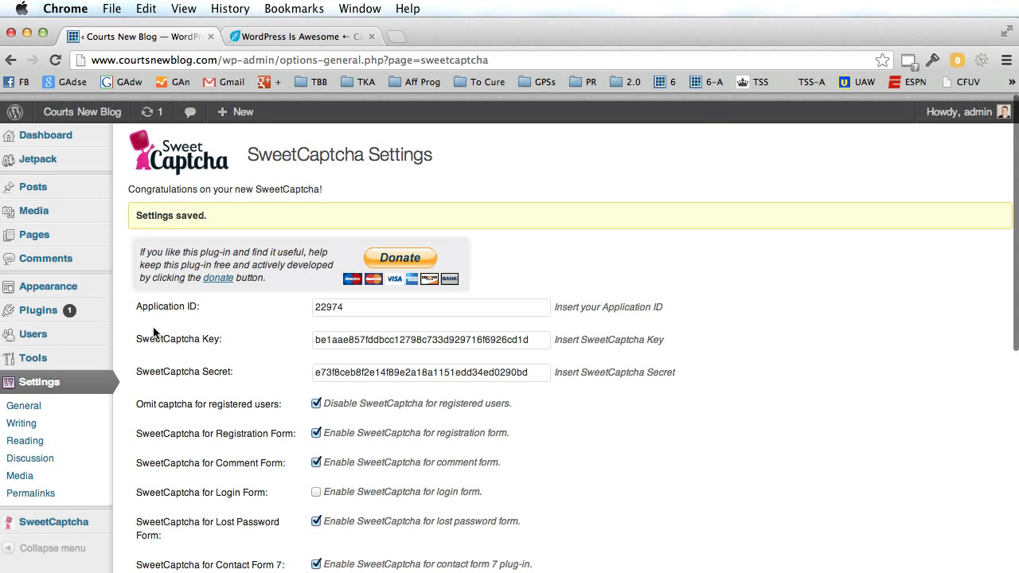
left_click(43, 317)
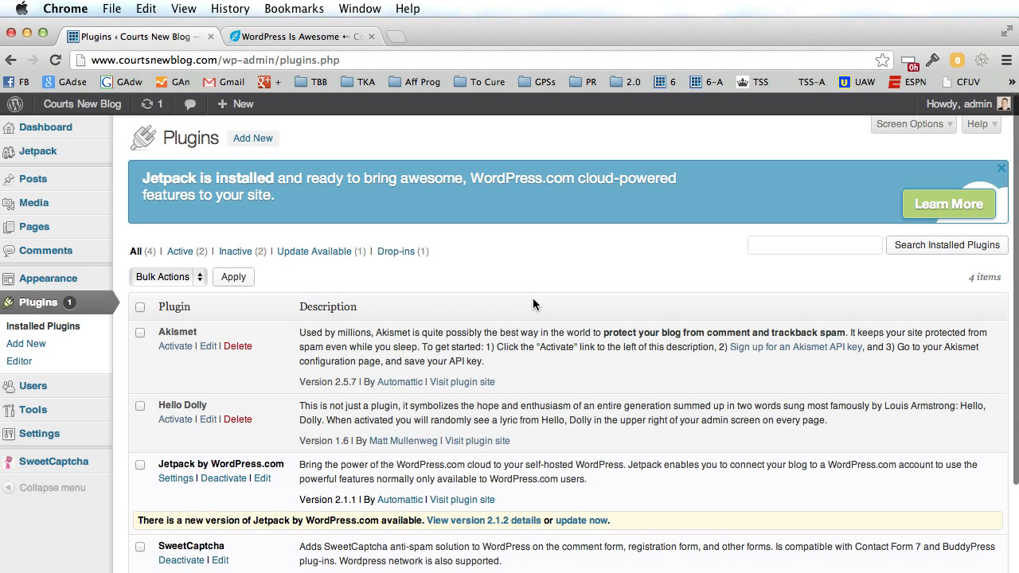
scroll(533, 297, "down", 5)
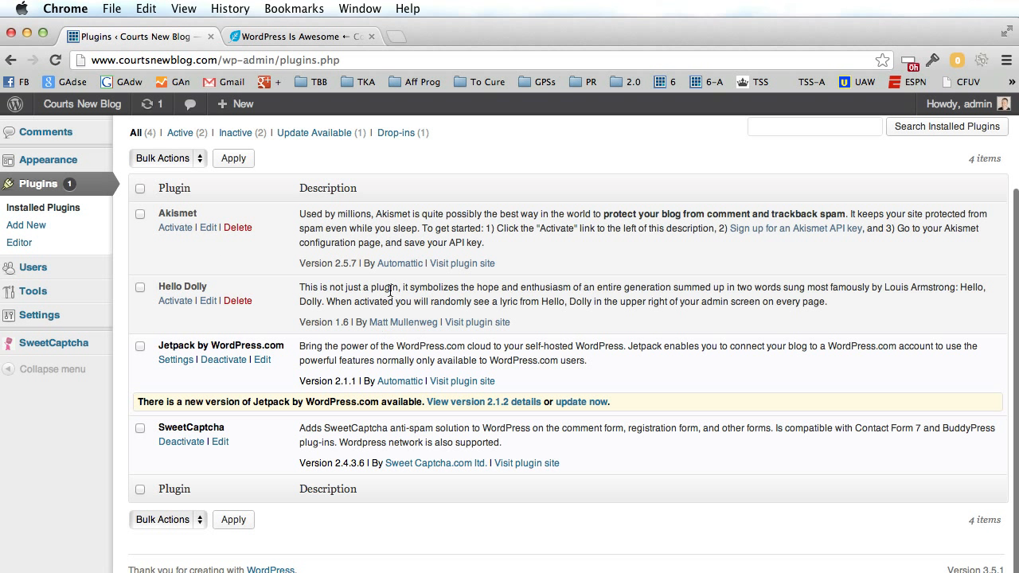
scroll(572, 341, "up", 2)
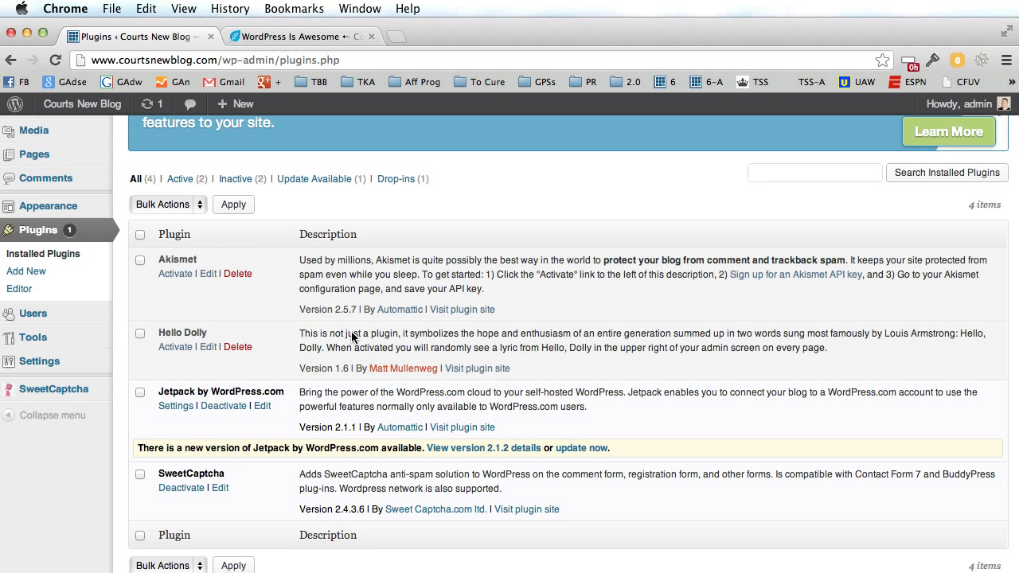
scroll(655, 380, "up", 3)
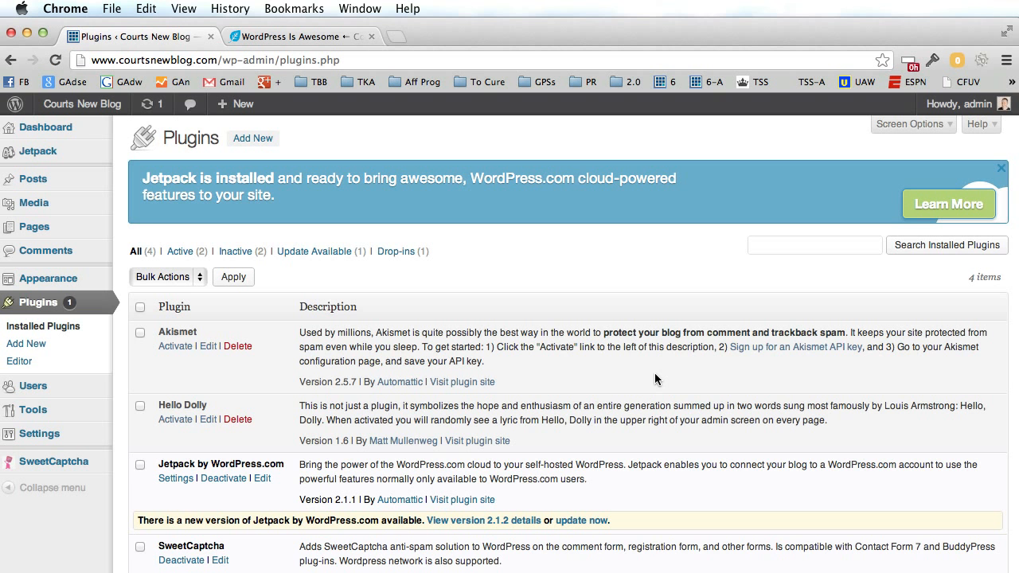
scroll(654, 374, "down", 3)
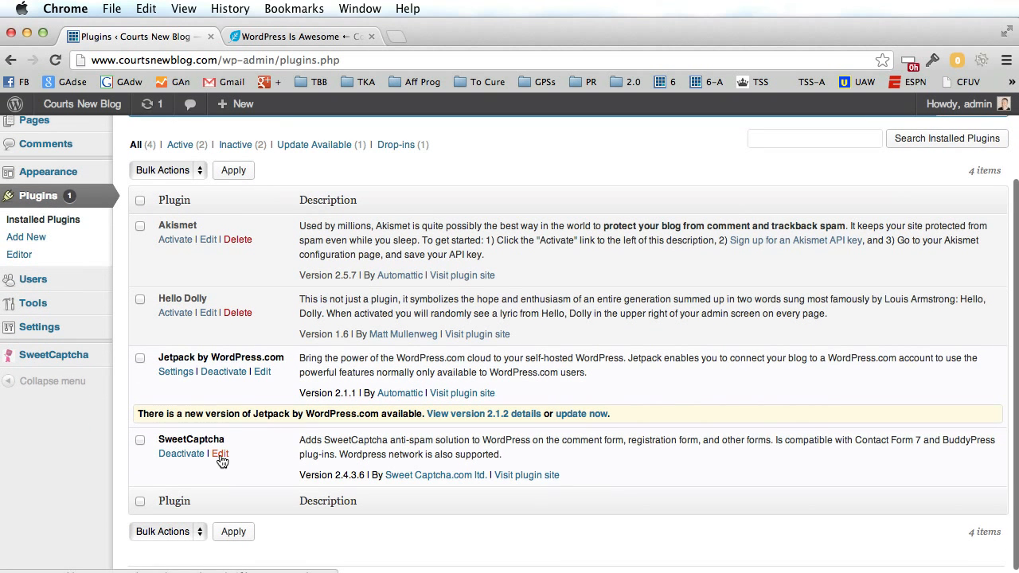
left_click(186, 457)
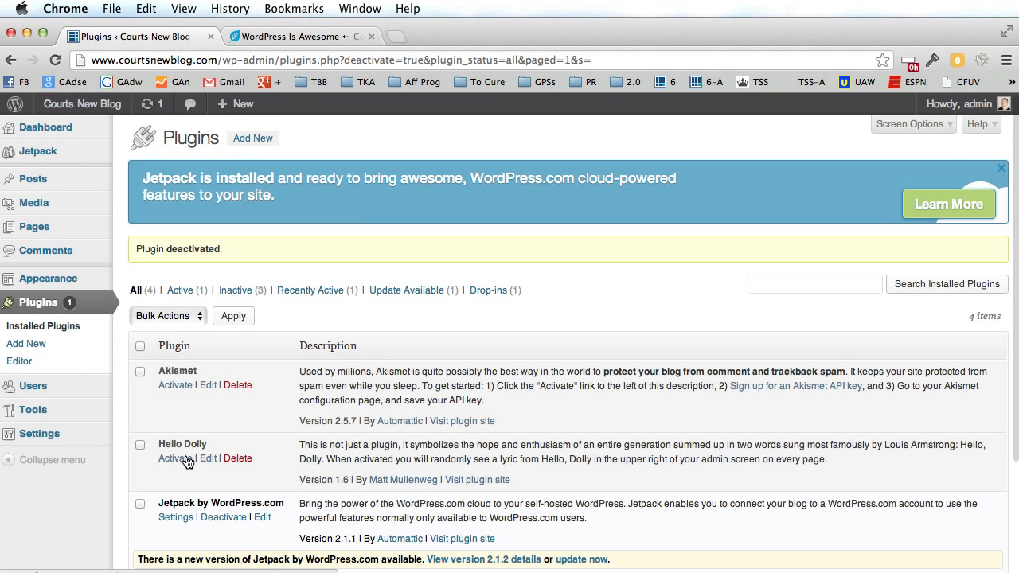
Delete SweetCaptcha, confirming with 'Yes, Delete these files', leaving three plugins.
scroll(191, 459, "down", 3)
left_click(237, 439)
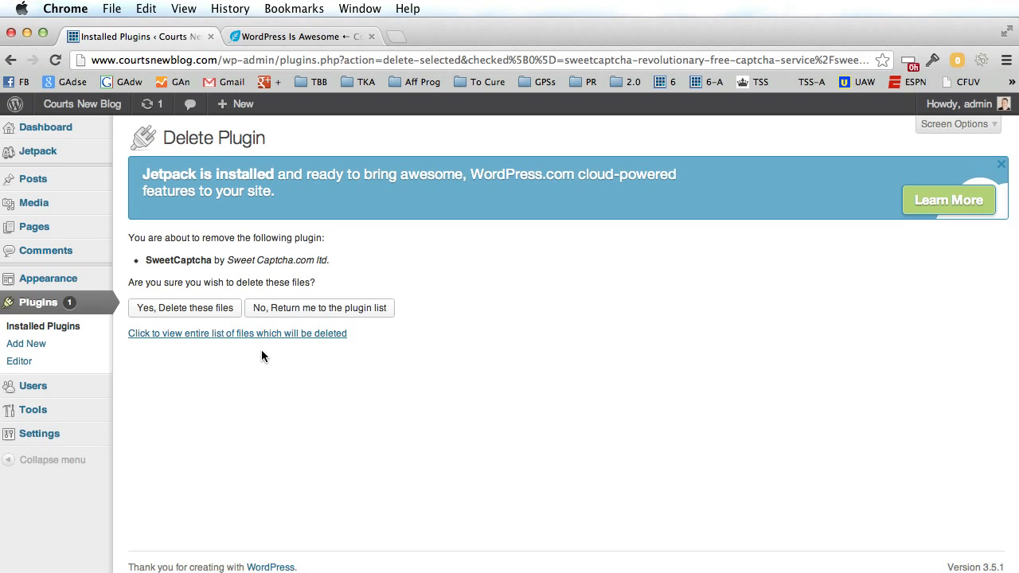
left_click(185, 308)
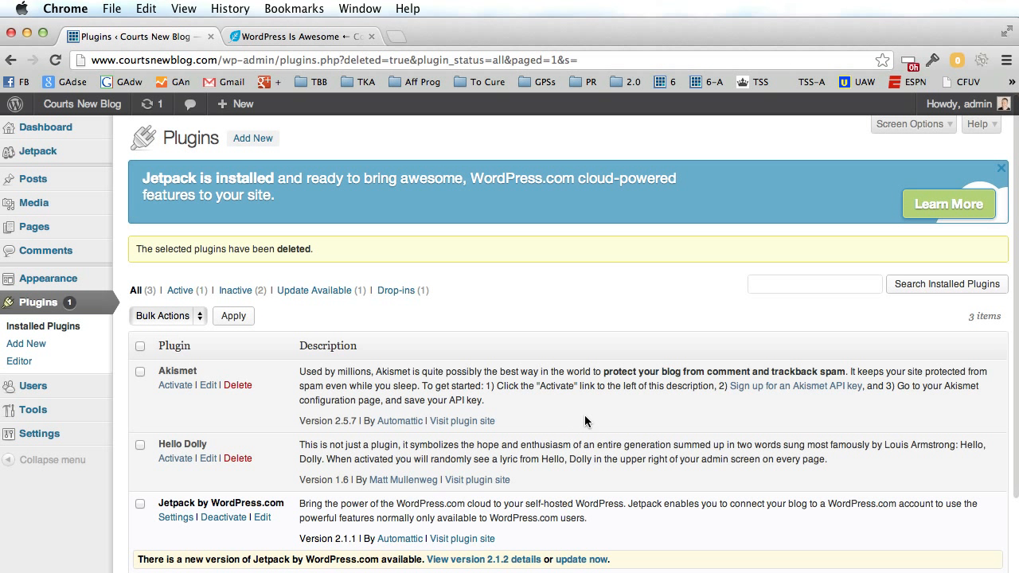
left_click(318, 38)
scroll(505, 247, "up", 2)
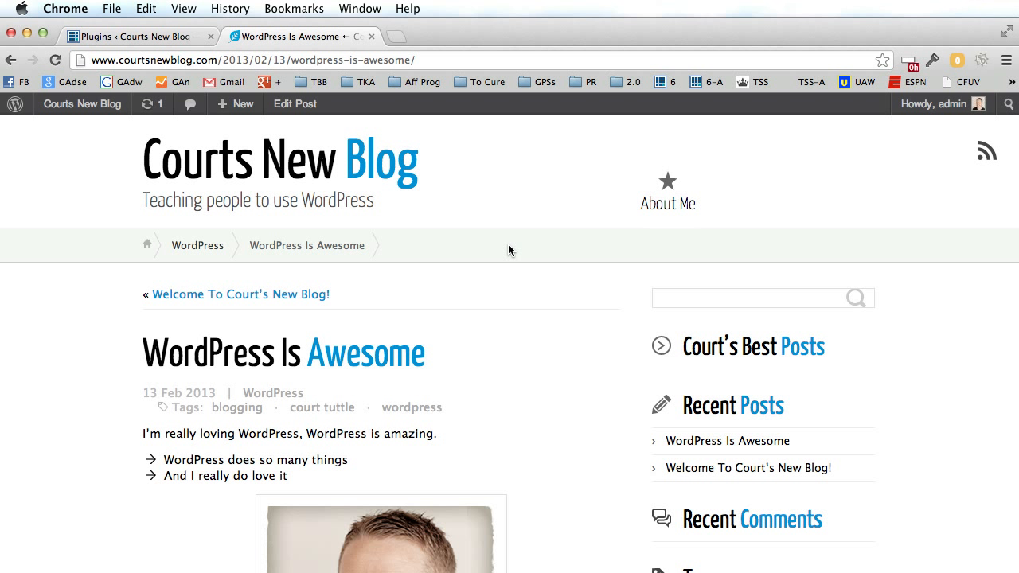
left_click_drag(216, 60, 83, 62)
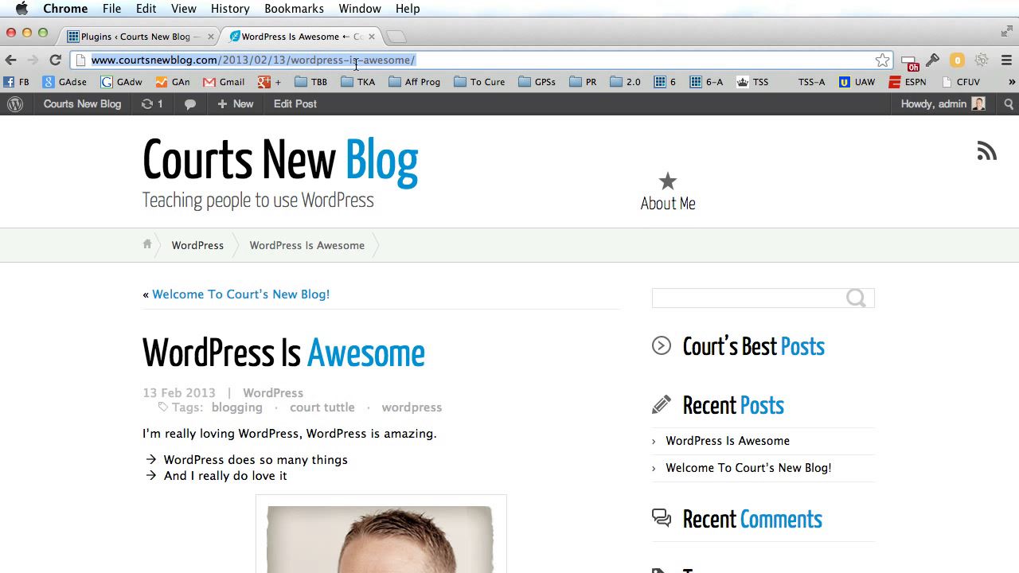